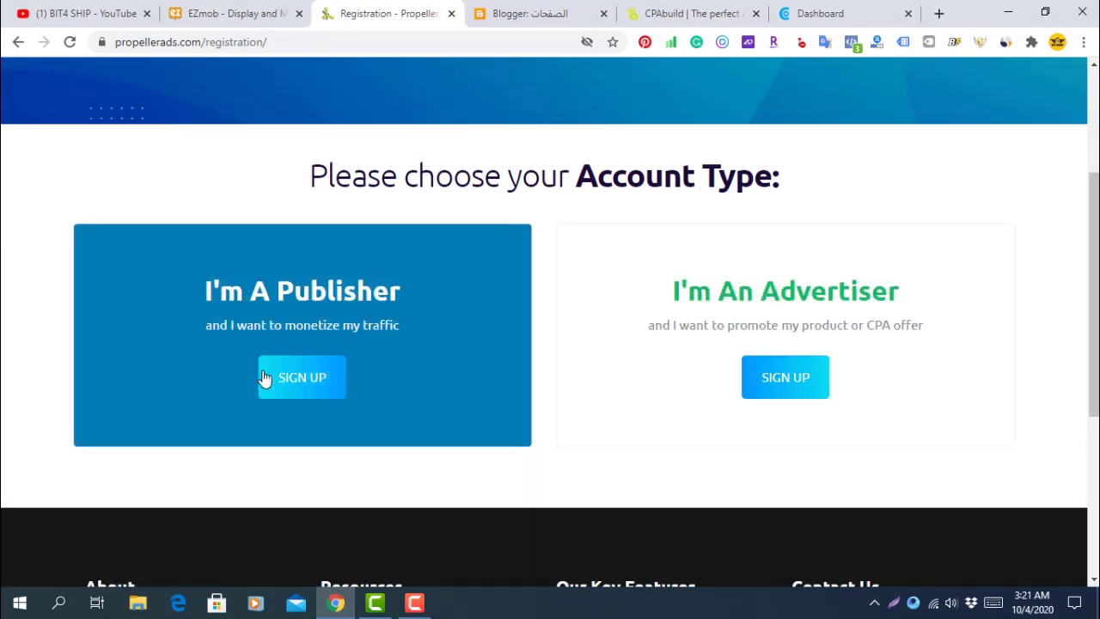
Open the publisher sign-up form, look through the country of residence list and fill in the phone number
click(315, 379)
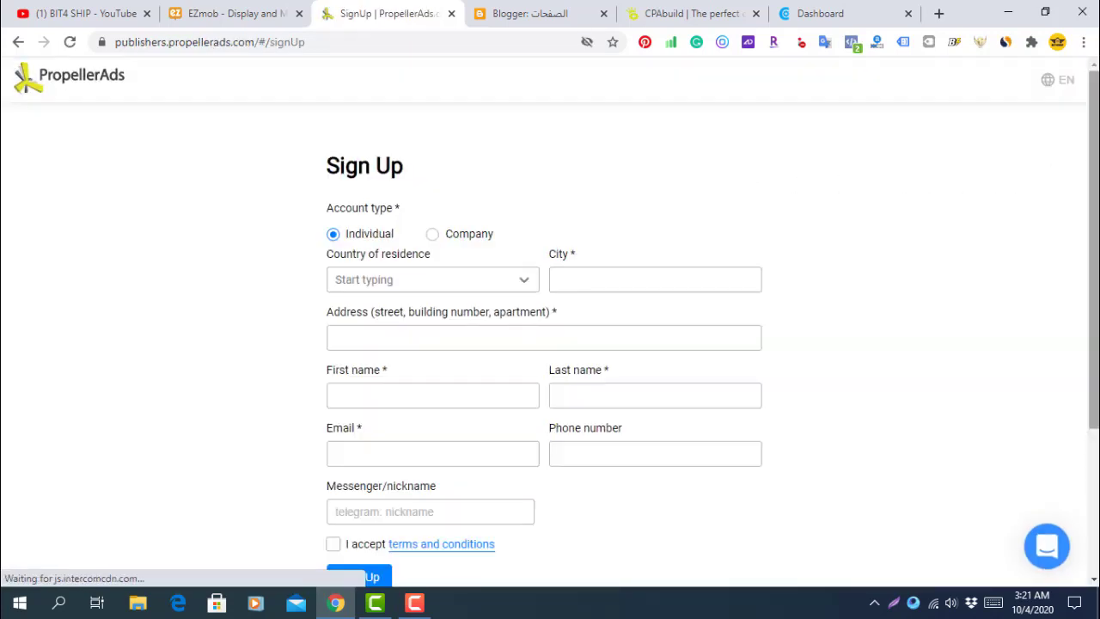
scroll(988, 189, down, 1)
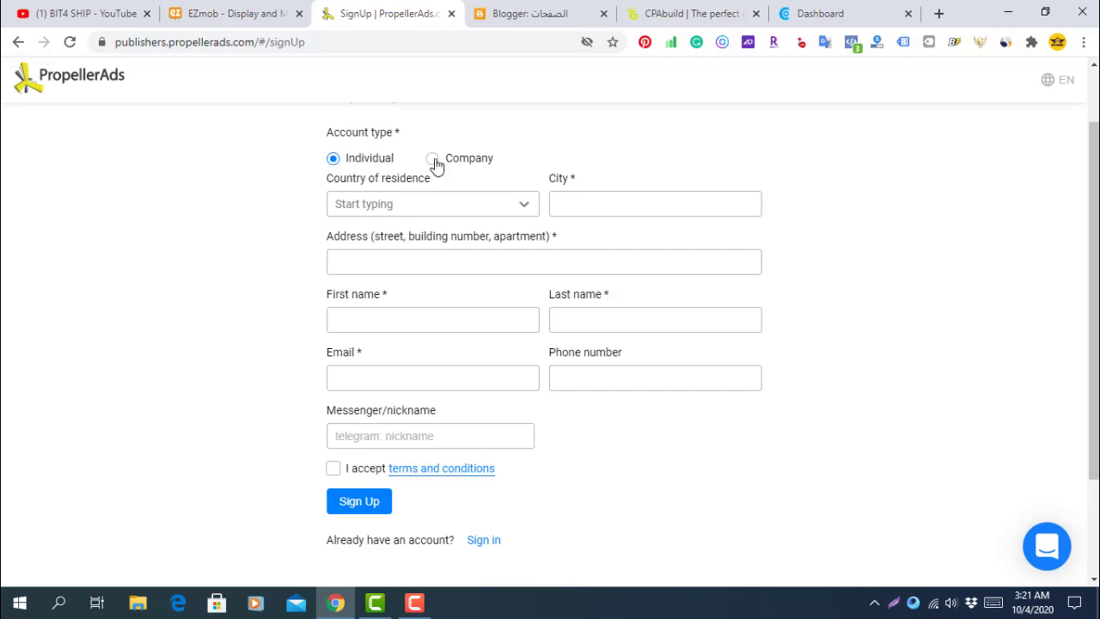
click(483, 217)
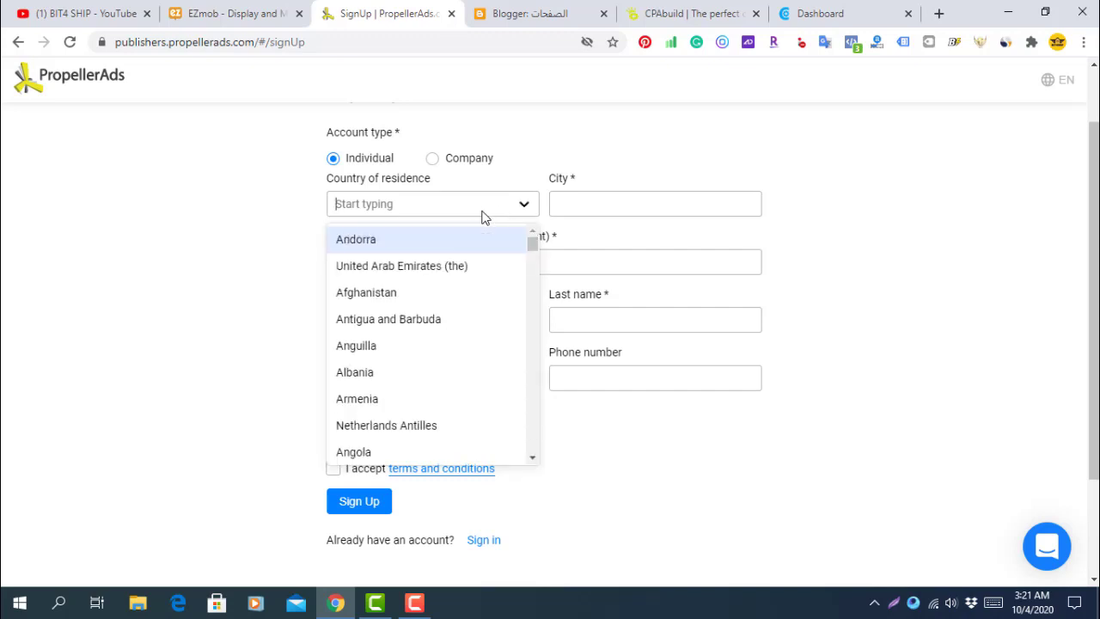
click(551, 177)
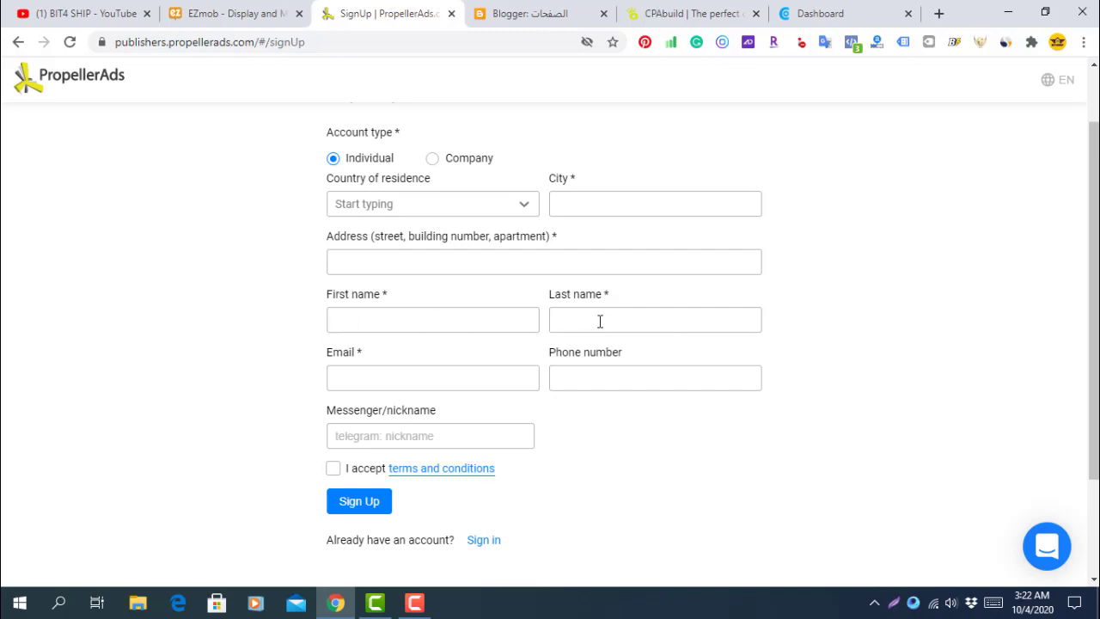
click(569, 378)
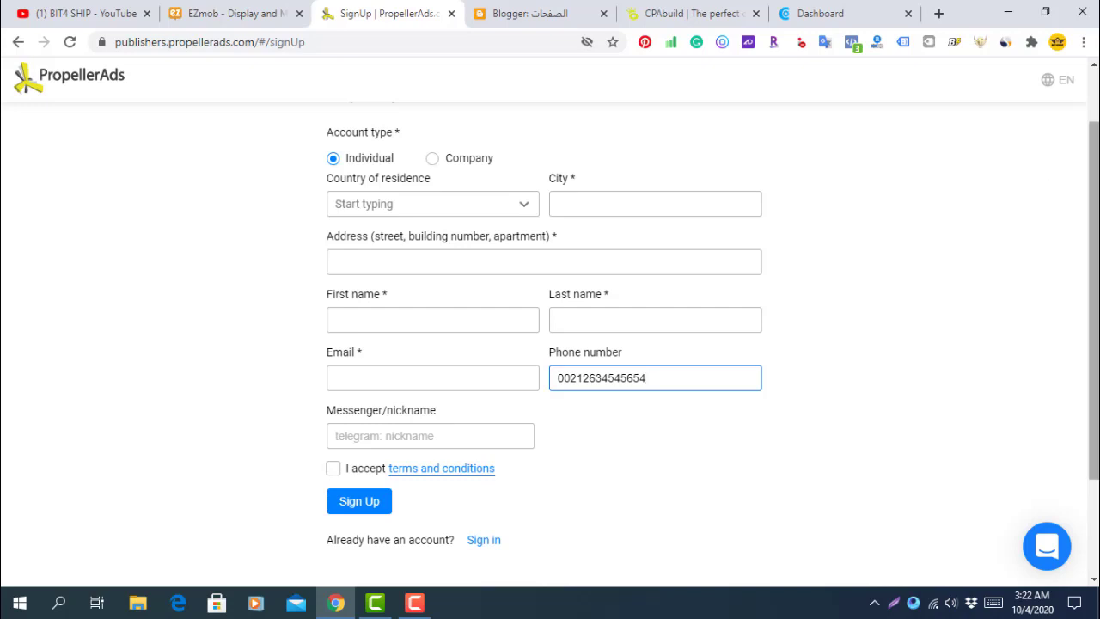
Switch from registration to the sign-in page and sign in to the existing publisher account
mouse_move(1094, 300)
mouse_down()
mouse_move(1094, 288)
mouse_move(1093, 315)
mouse_up()
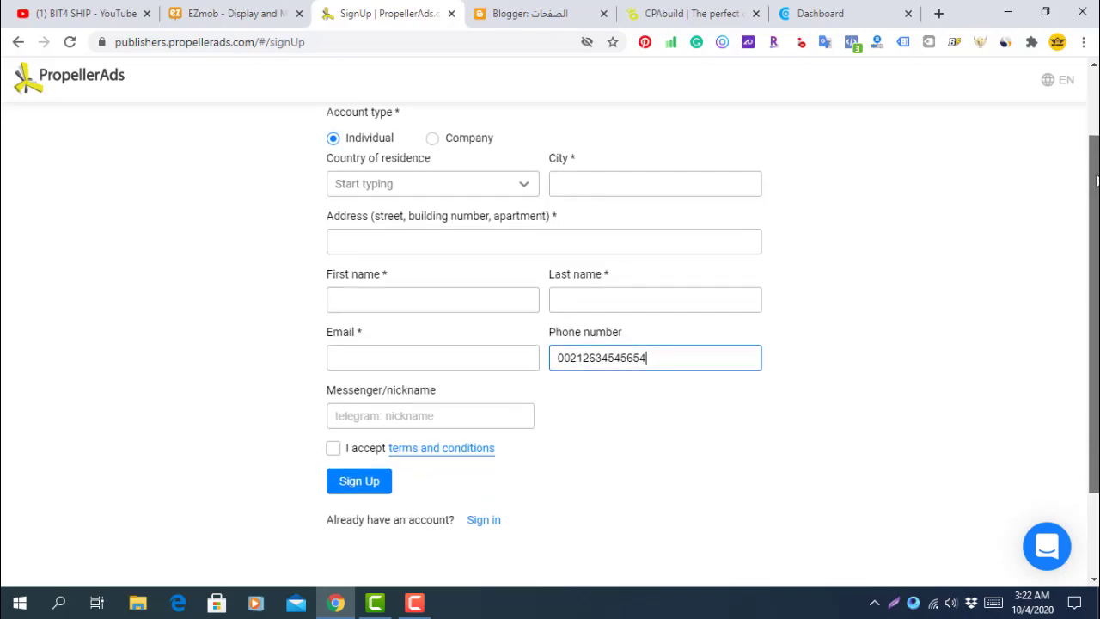
click(493, 521)
click(526, 354)
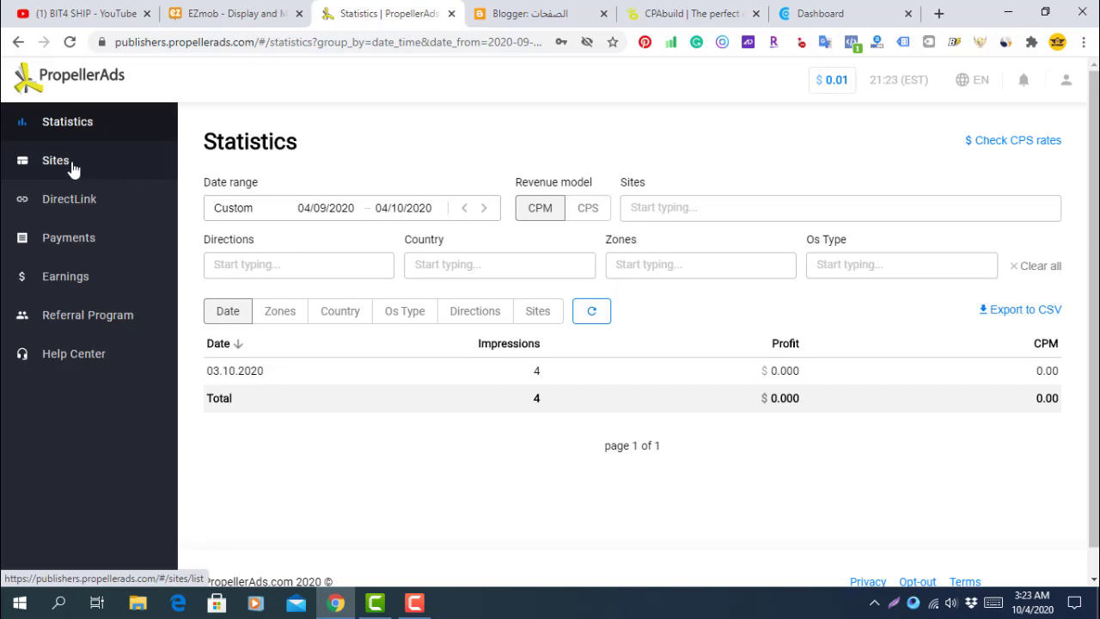
Open the account's payment methods and examine the available payment types
click(1065, 81)
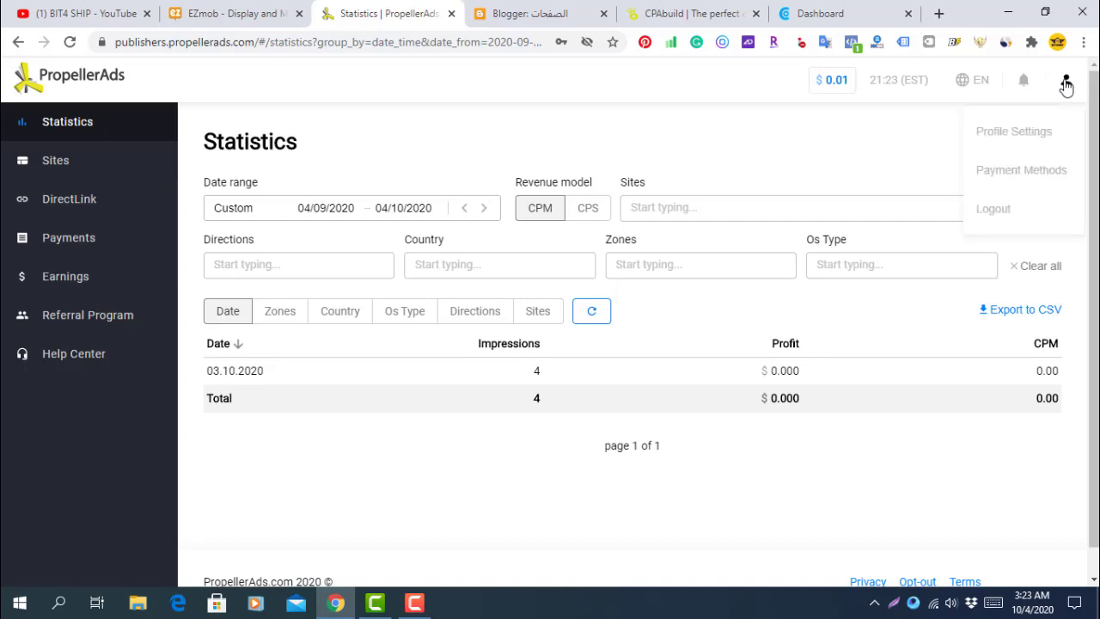
click(1015, 174)
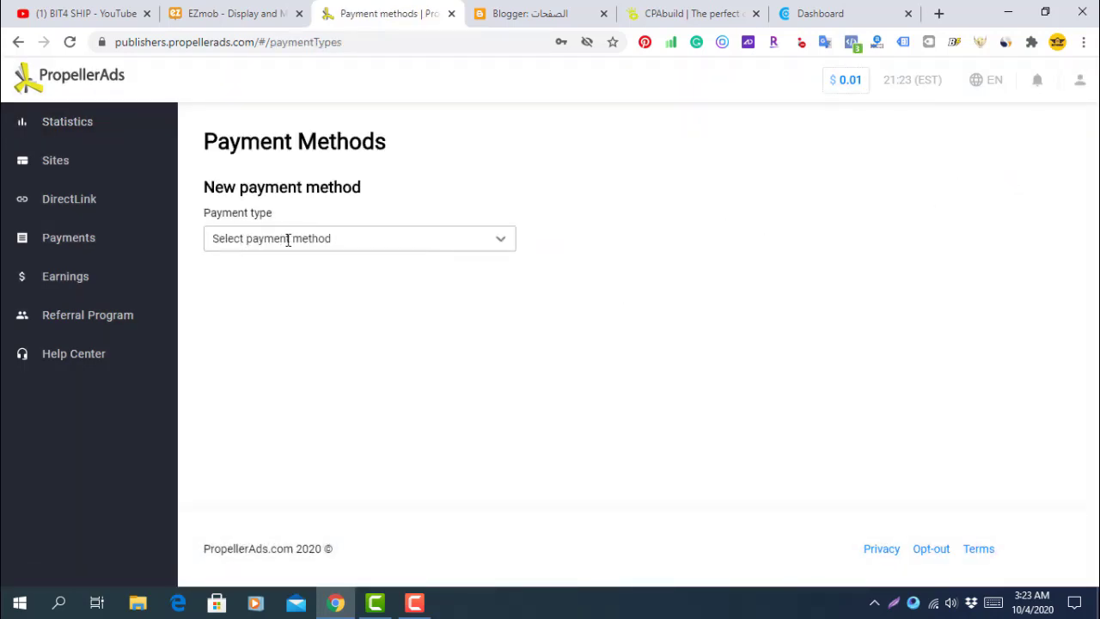
click(467, 247)
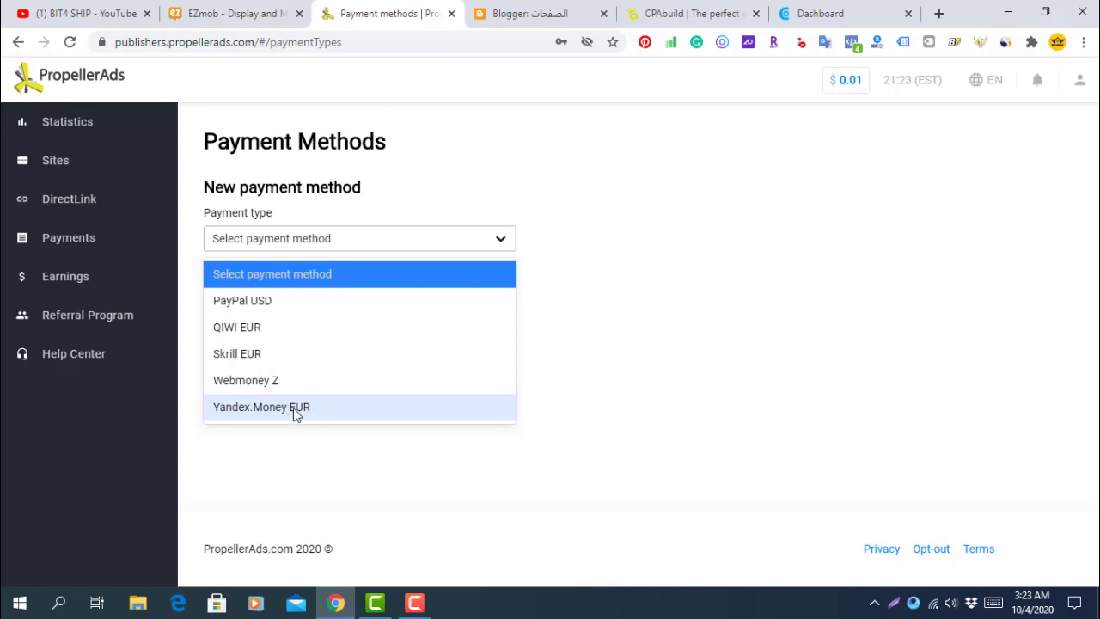
click(190, 293)
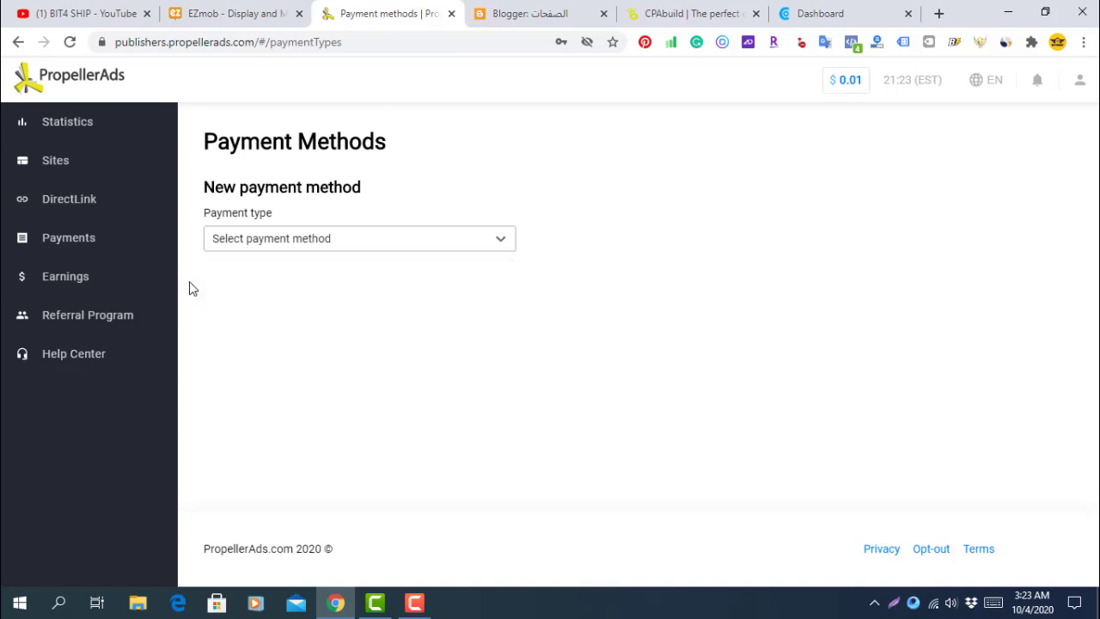
Examine the minimum payout, total balance and payout balance under Payments, and open the Earnings page
click(53, 247)
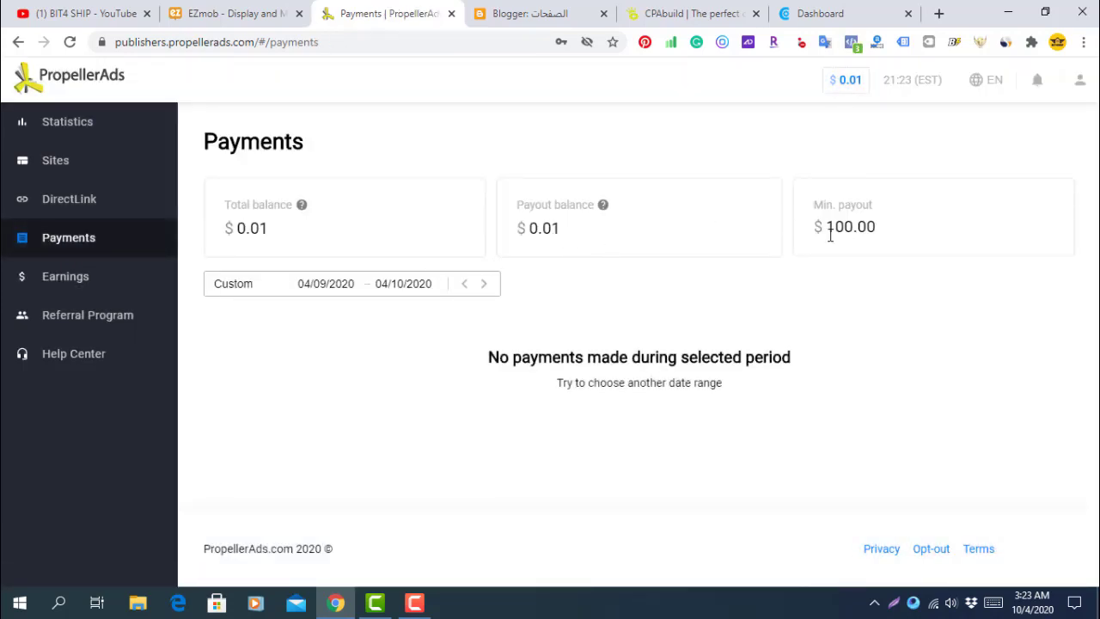
drag(826, 230, 912, 239)
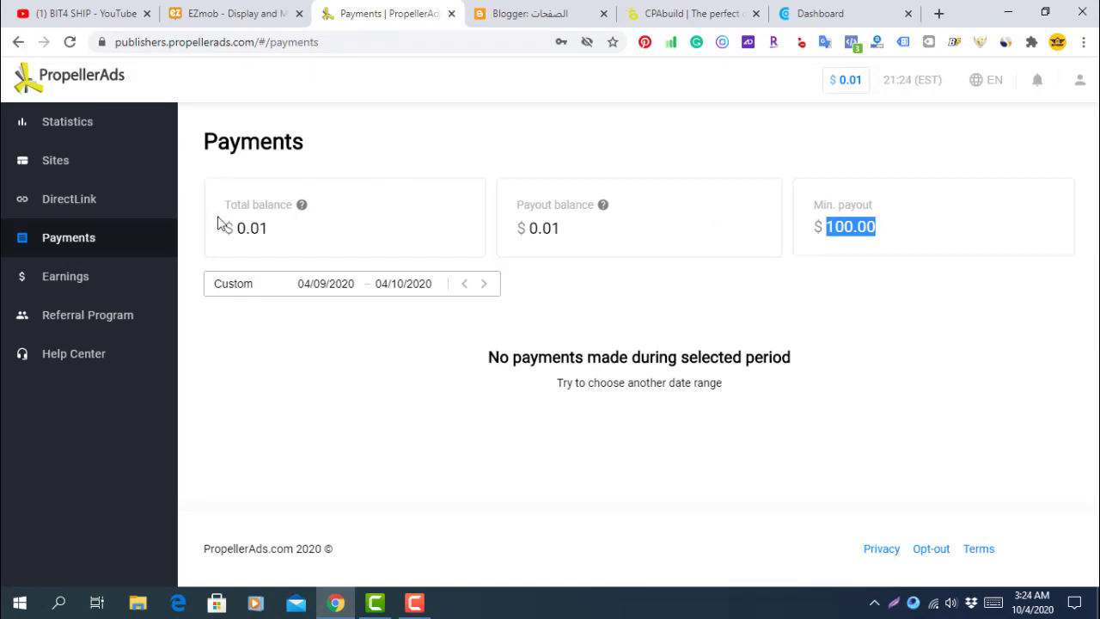
drag(226, 224, 347, 236)
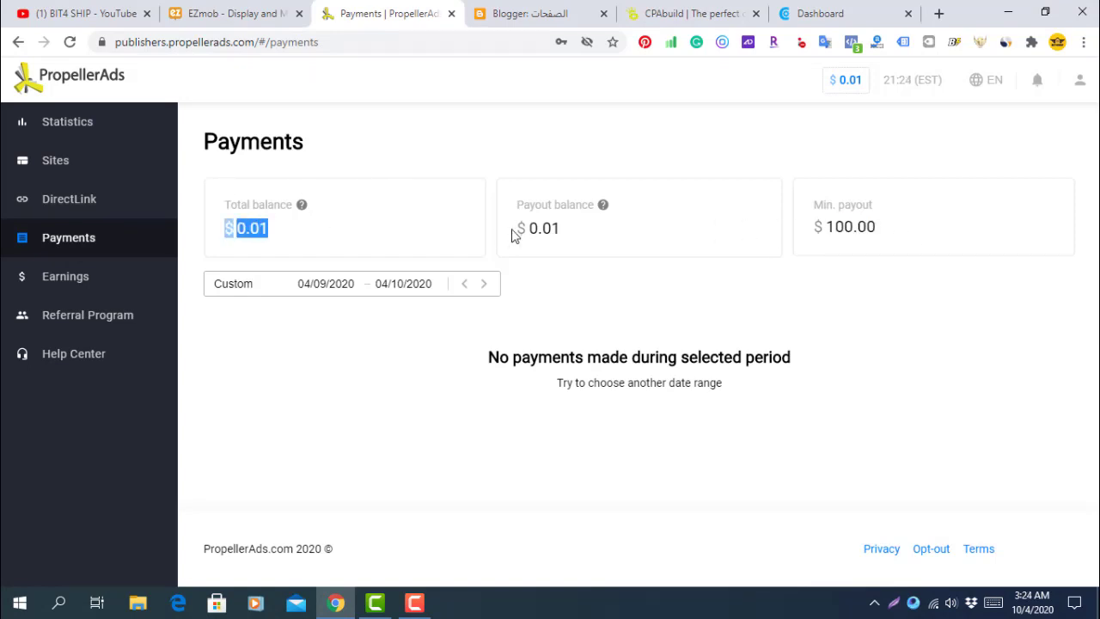
drag(513, 235, 584, 232)
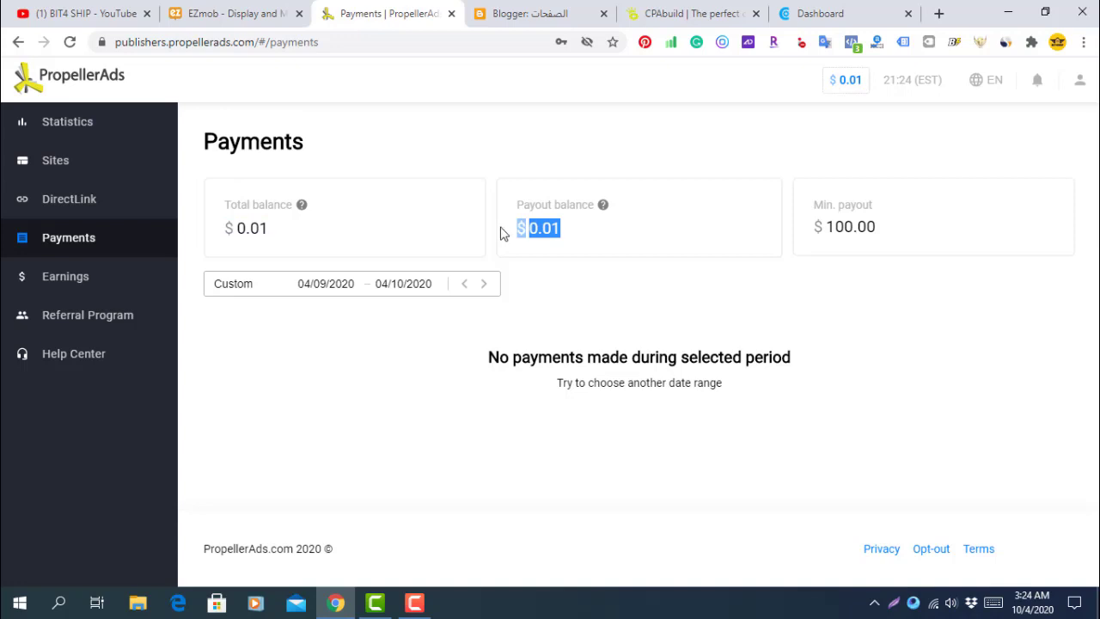
drag(234, 227, 310, 236)
drag(518, 230, 668, 220)
click(58, 279)
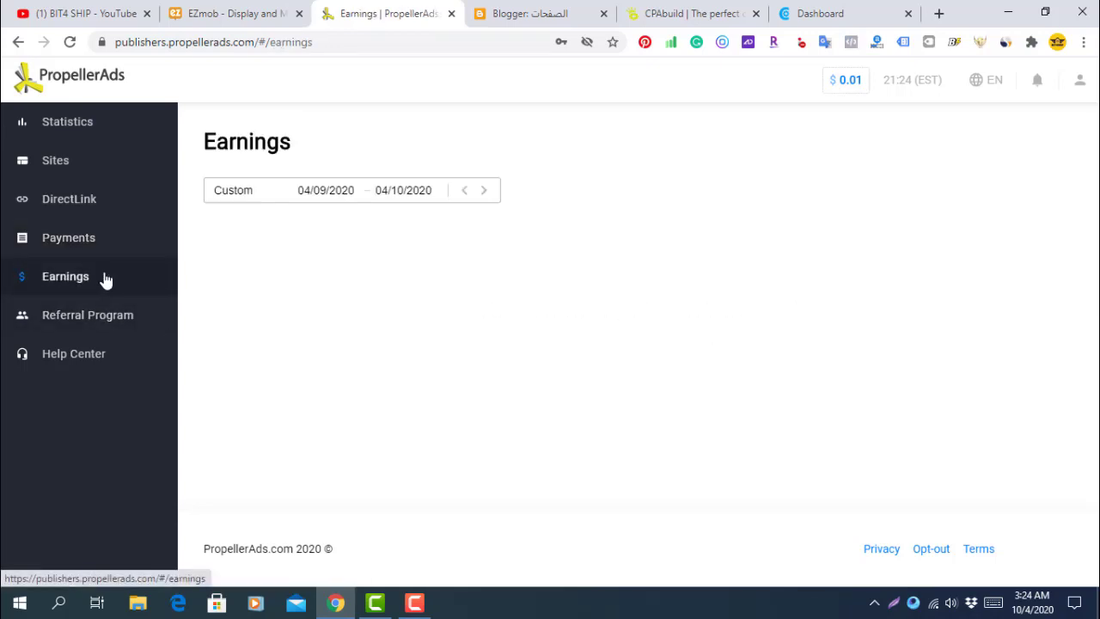
Open the Referral Program page, copy the referral link and highlight the 5% revenue share
click(53, 318)
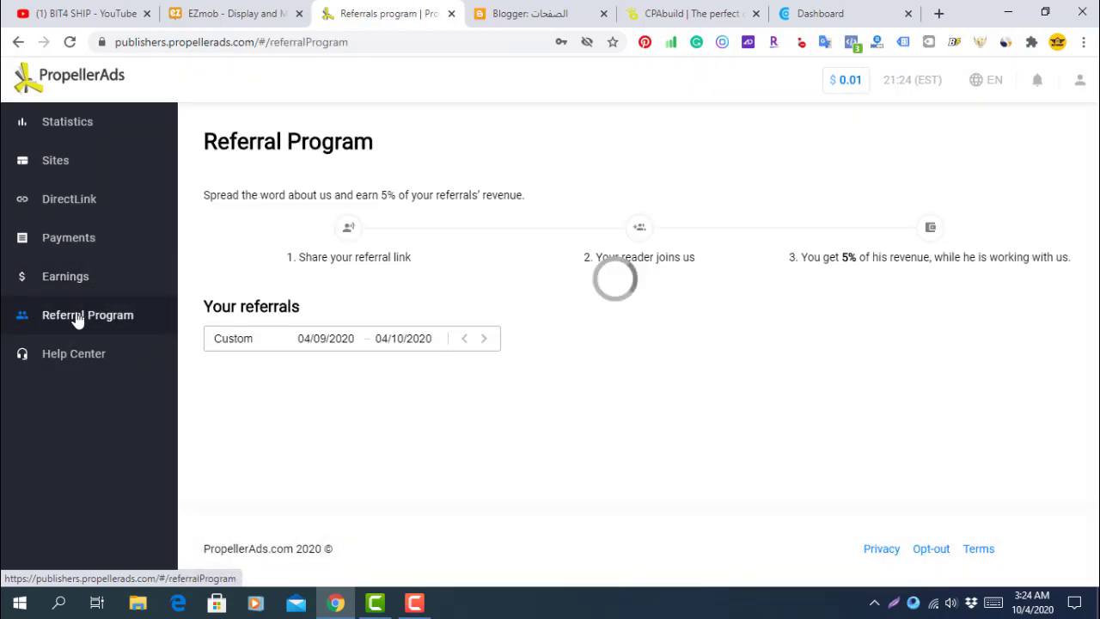
drag(550, 402, 198, 391)
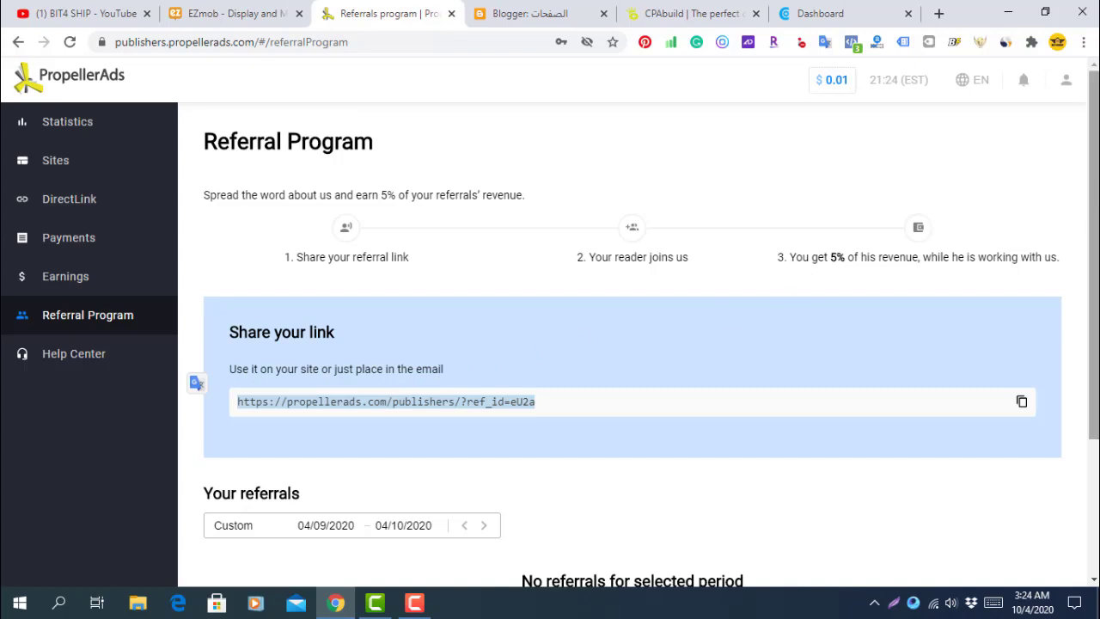
scroll(1094, 193, down, 2)
scroll(263, 479, up, 2)
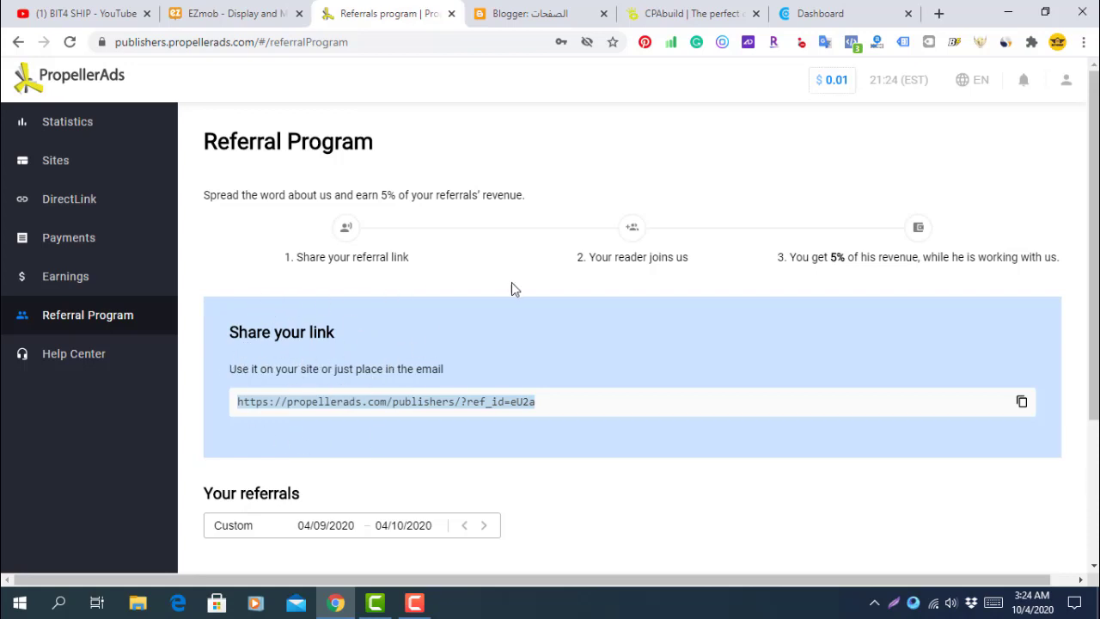
click(1021, 403)
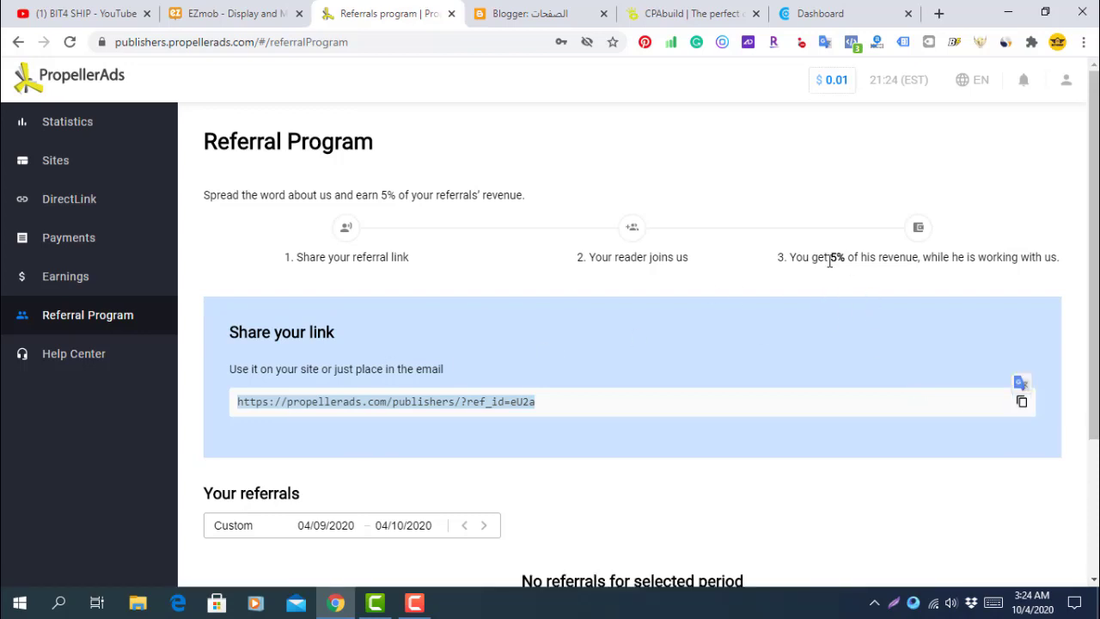
drag(830, 256, 856, 256)
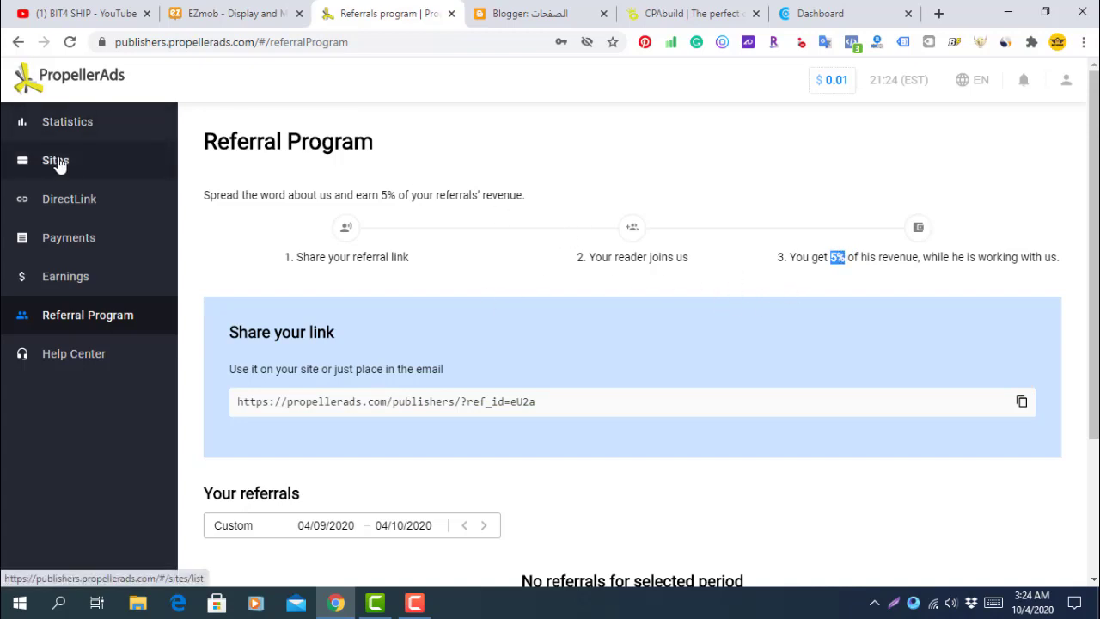
View the Statistics and DirectLink pages, and open the list of registered sites to examine their status
click(57, 125)
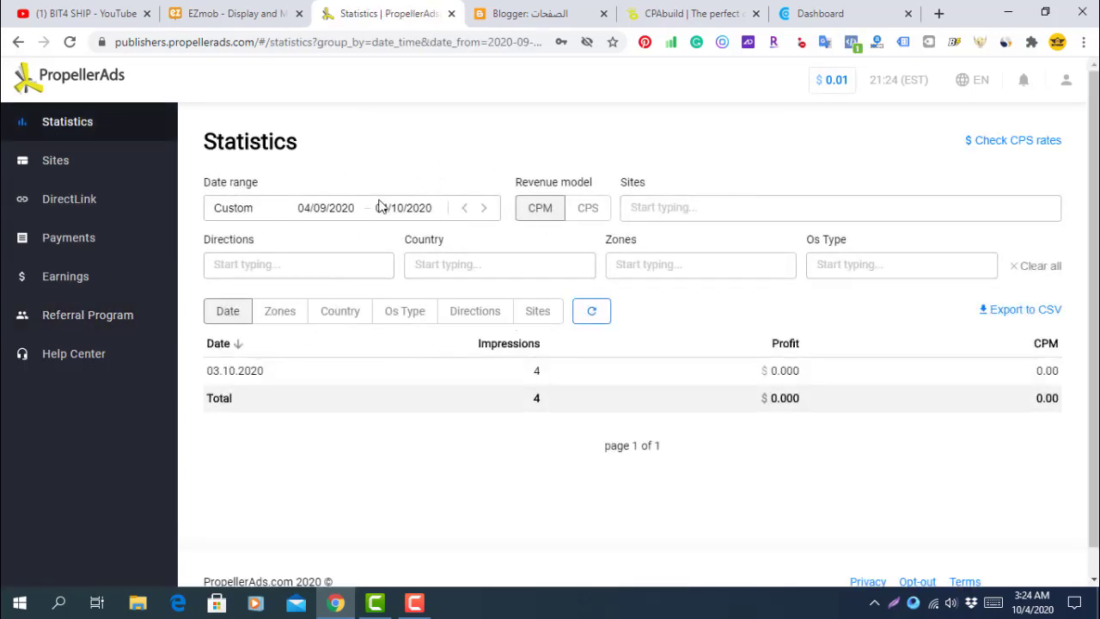
click(78, 207)
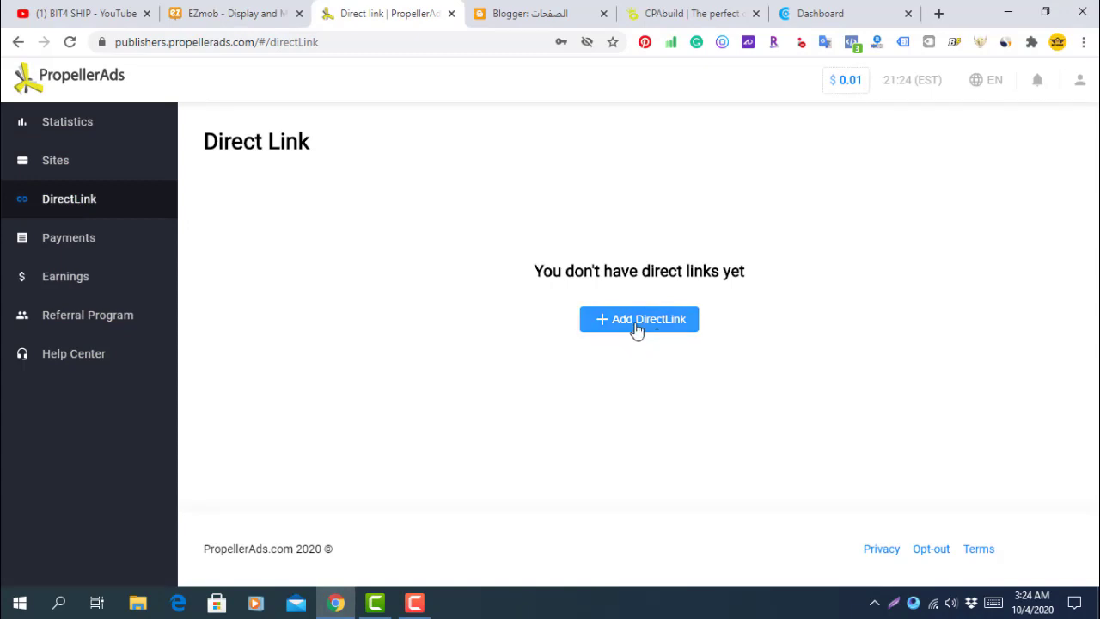
click(64, 159)
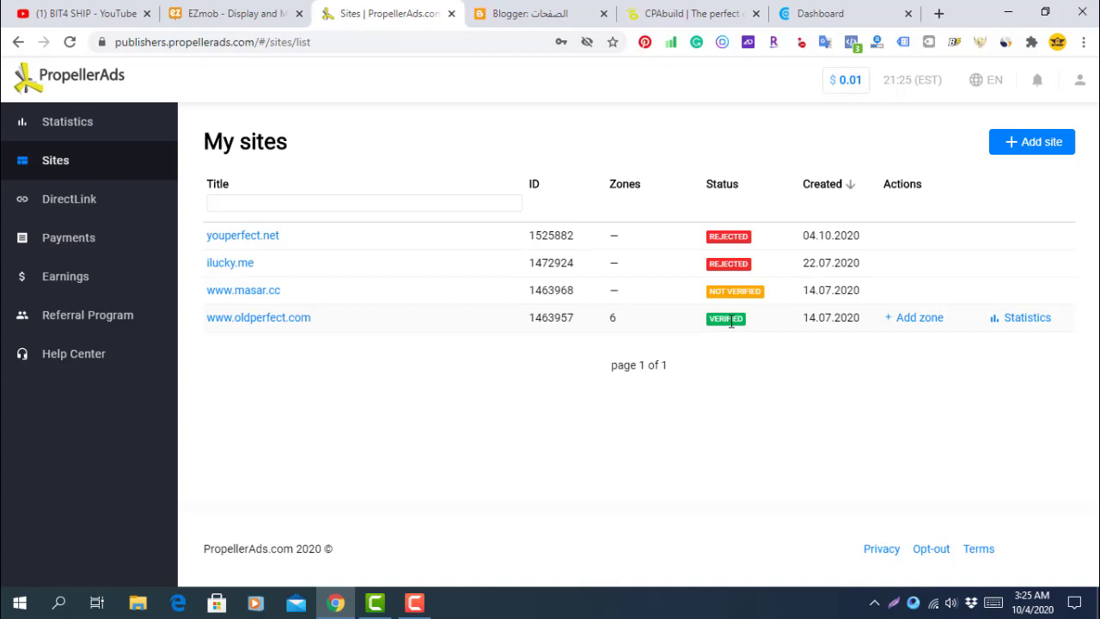
Compare the verified oldperfect.com entry with its live CPAbuild page and its Blogger pages list, and return to the sites list
click(670, 16)
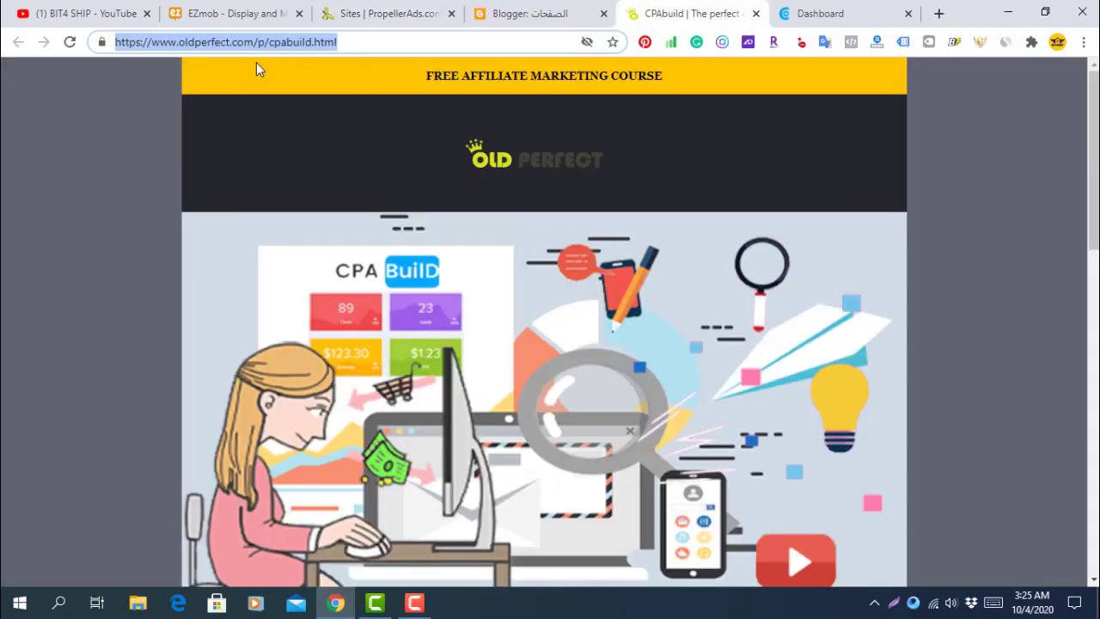
click(526, 14)
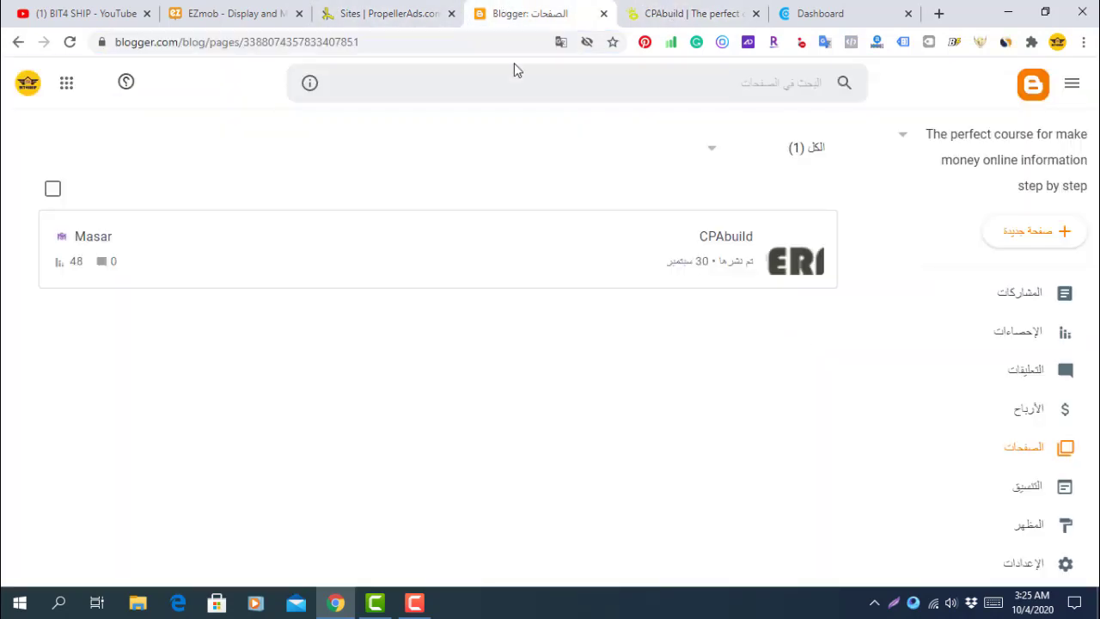
click(385, 8)
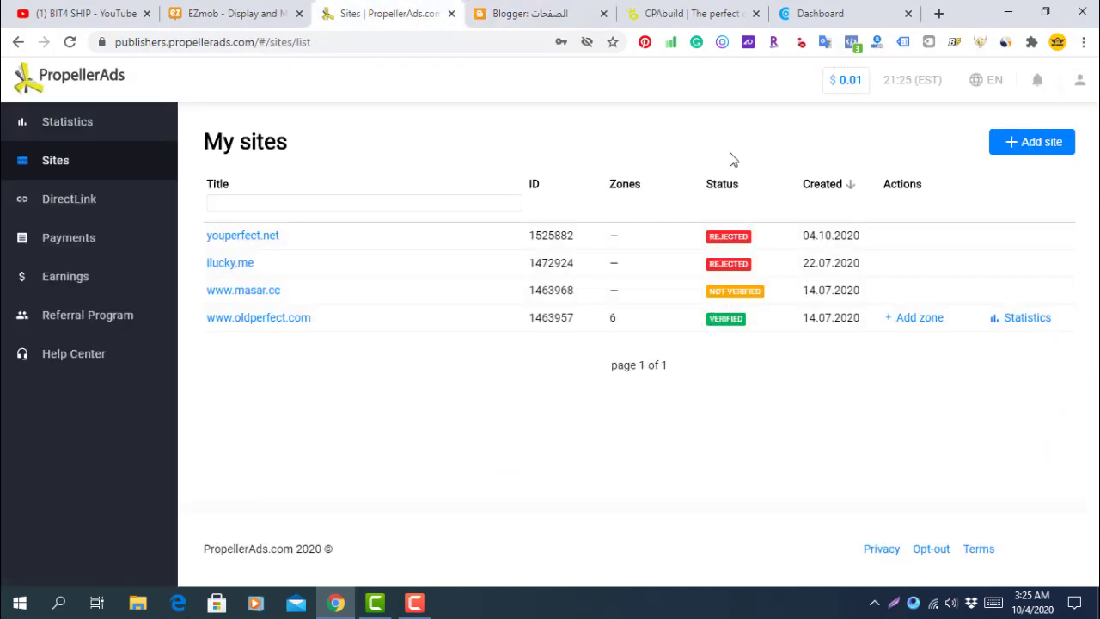
click(713, 7)
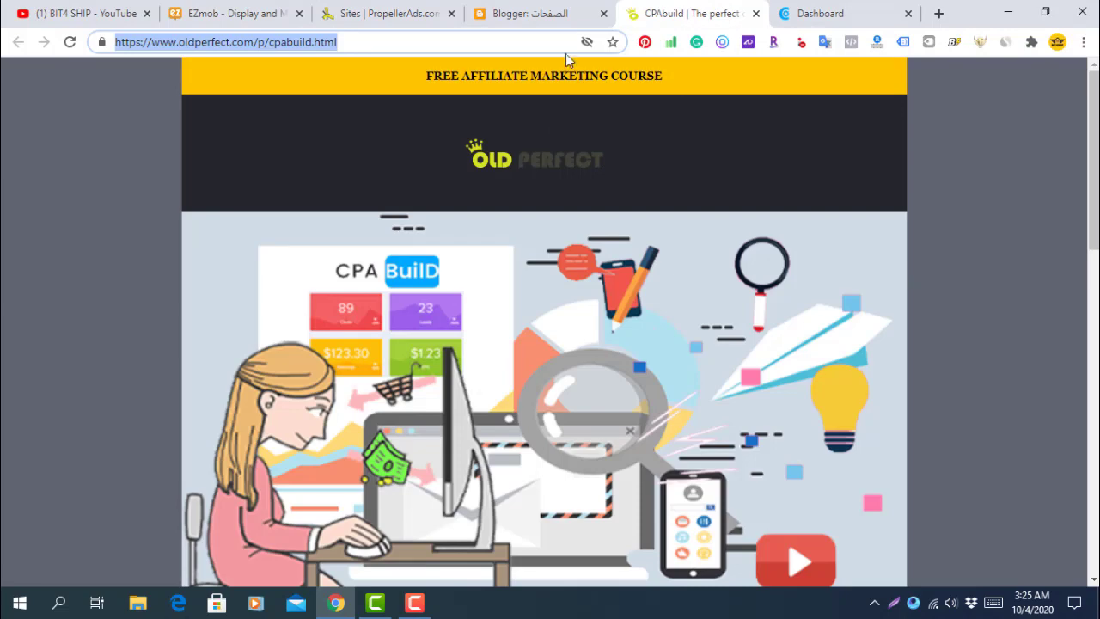
click(397, 10)
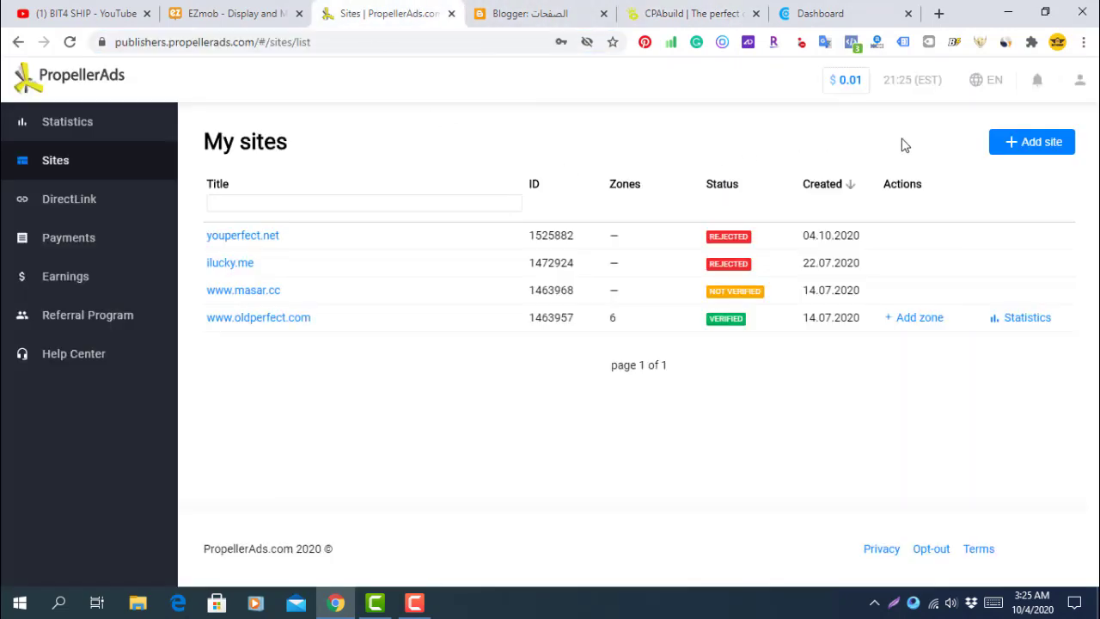
Add a new website with the domain ghjhghj.ten
click(1028, 141)
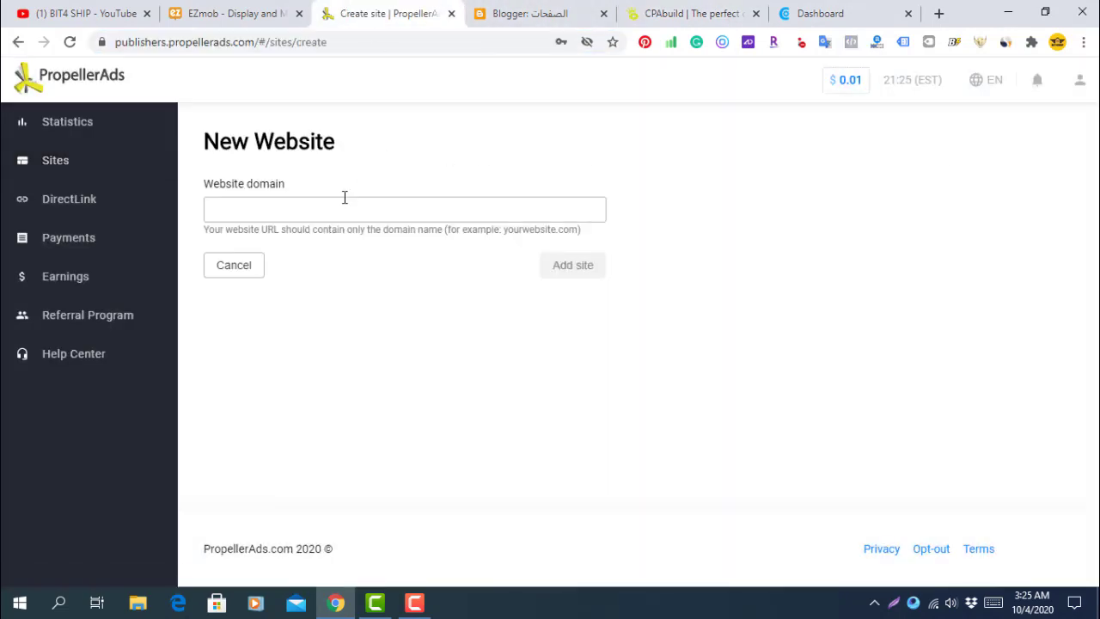
click(307, 200)
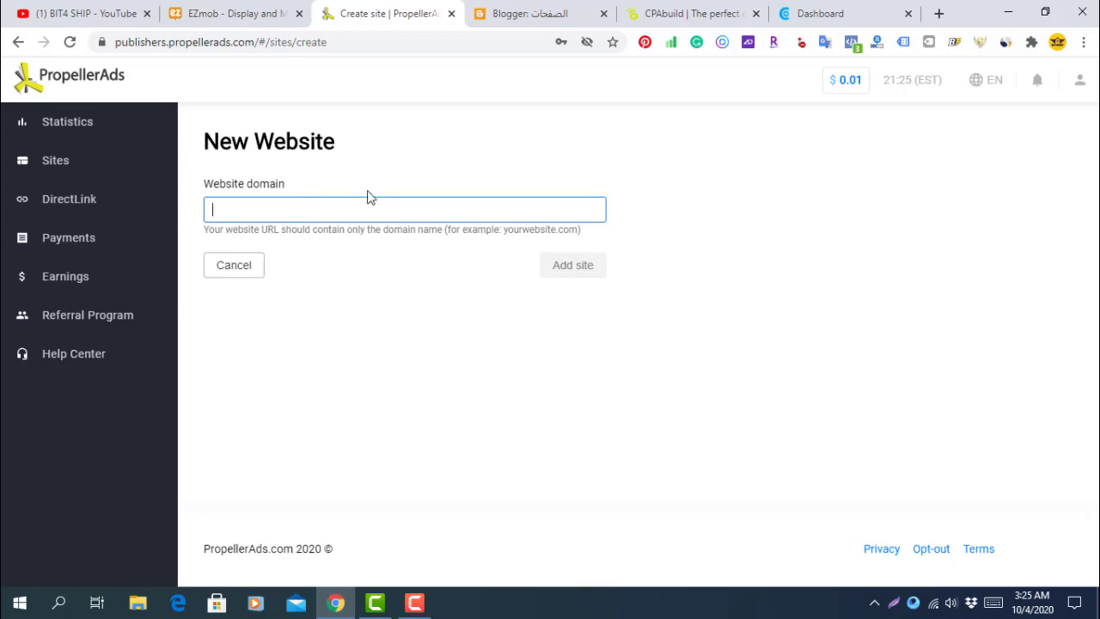
text(ghjhghj)
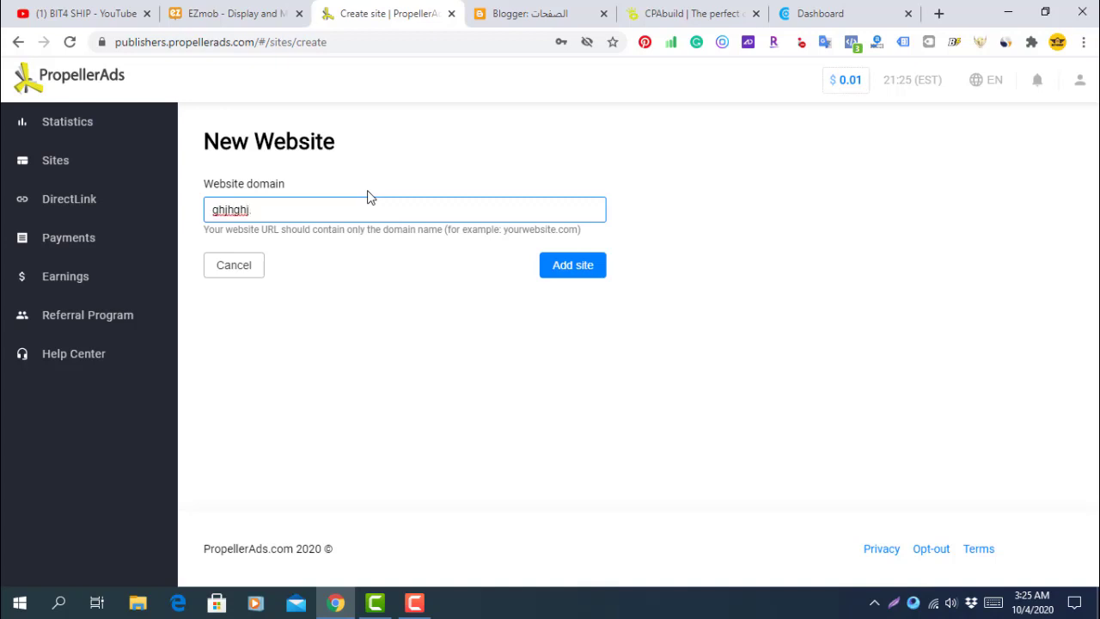
text( ten)
key(ctrl+a)
click(579, 273)
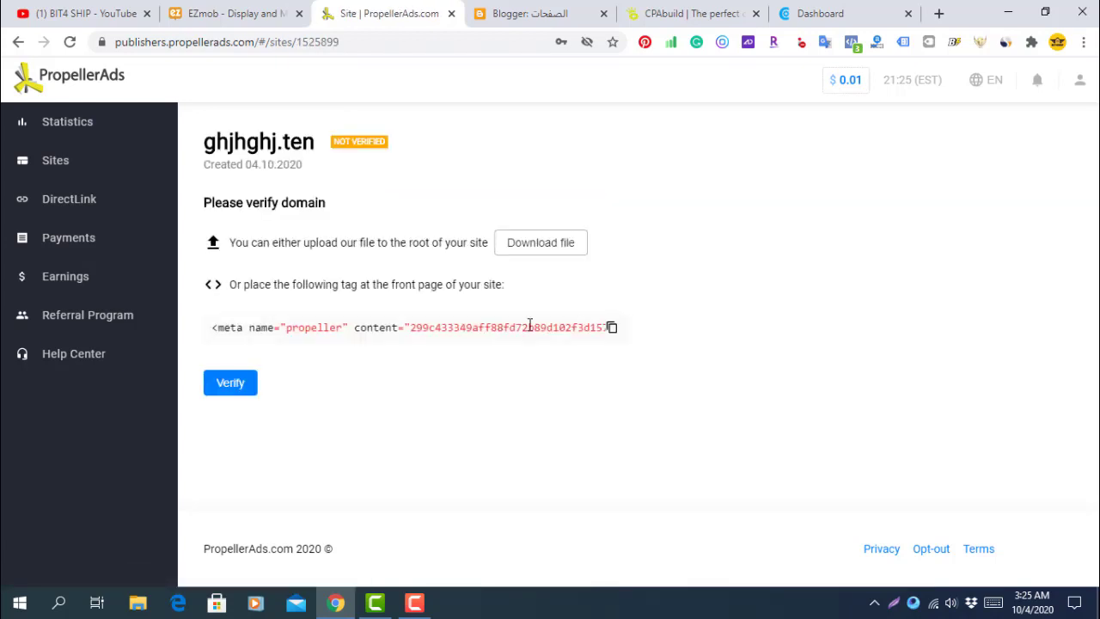
Copy the propeller verification meta tag for ghjhghj.ten and paste it as English source text in Google Translate in a new tab
triple_click(275, 325)
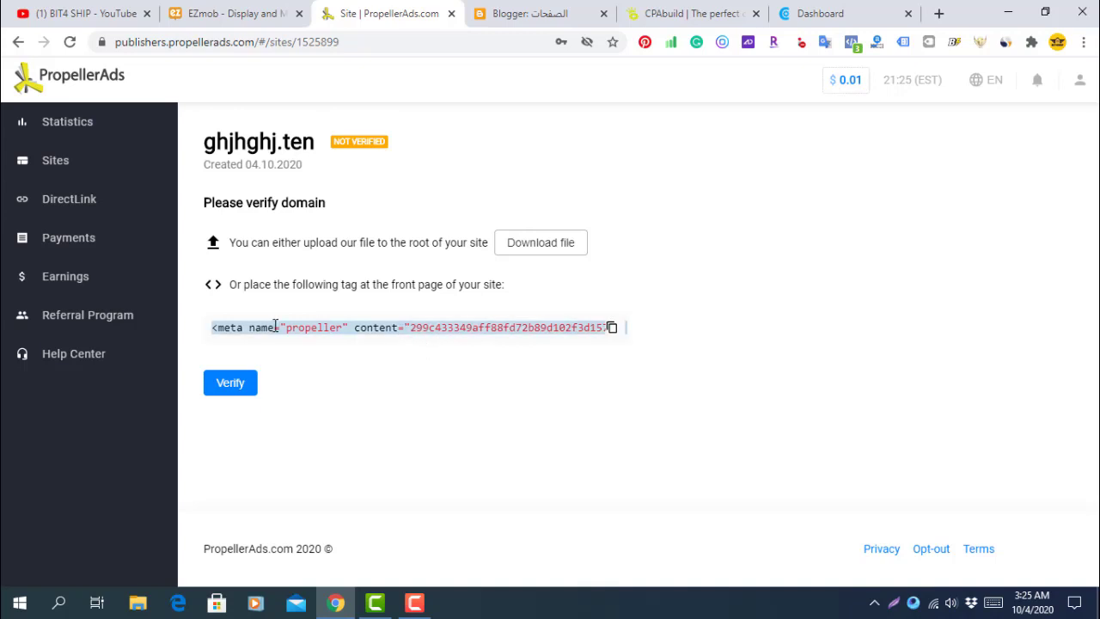
right_click(315, 330)
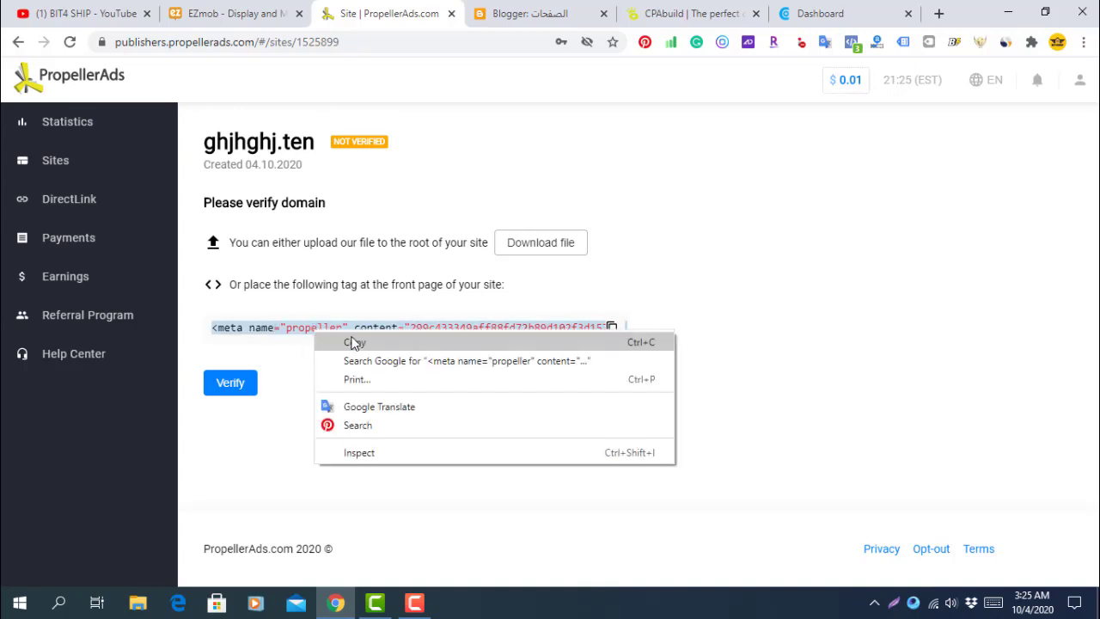
click(354, 344)
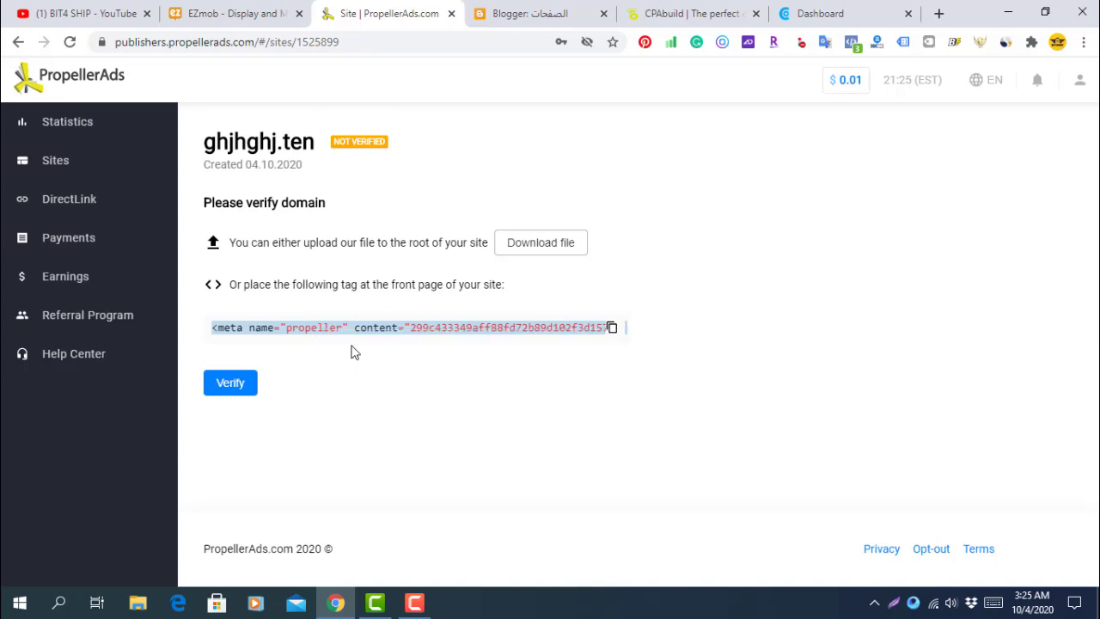
click(938, 13)
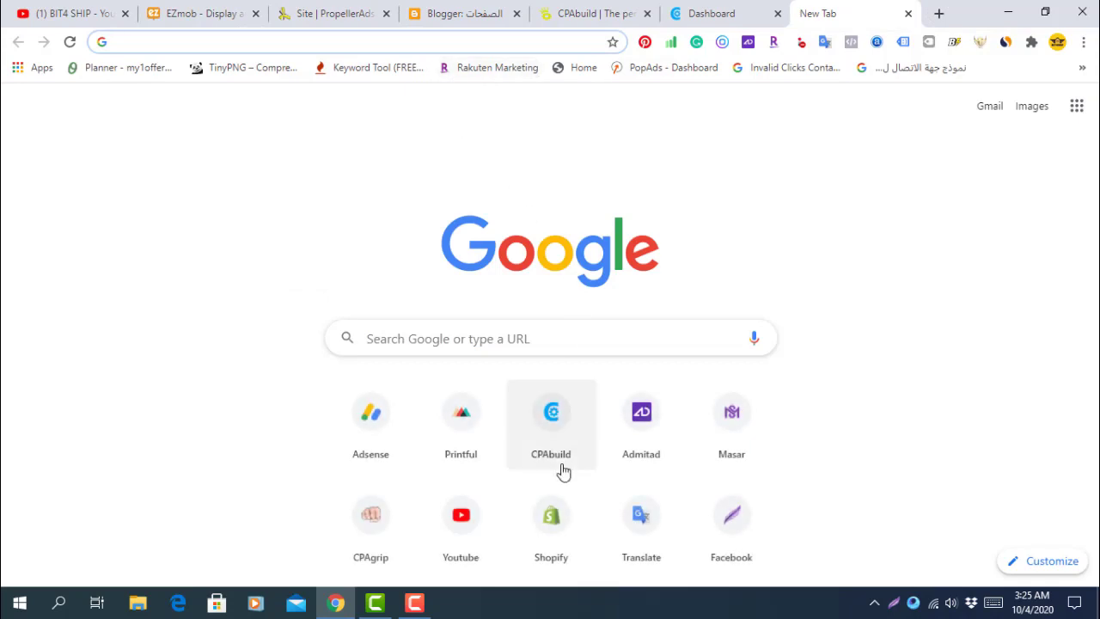
click(649, 523)
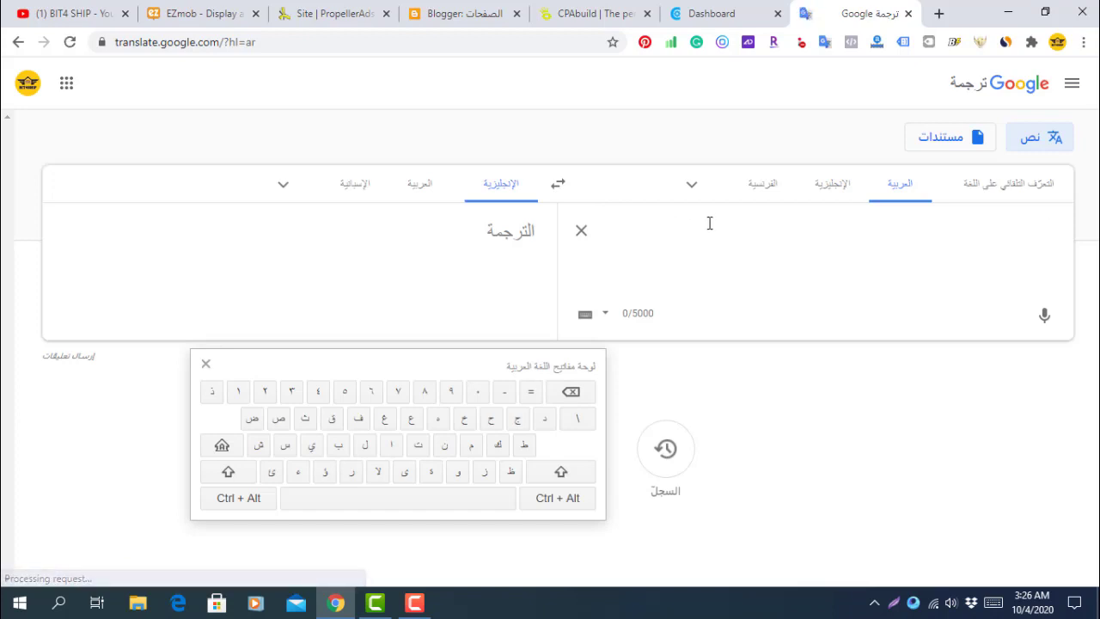
click(840, 187)
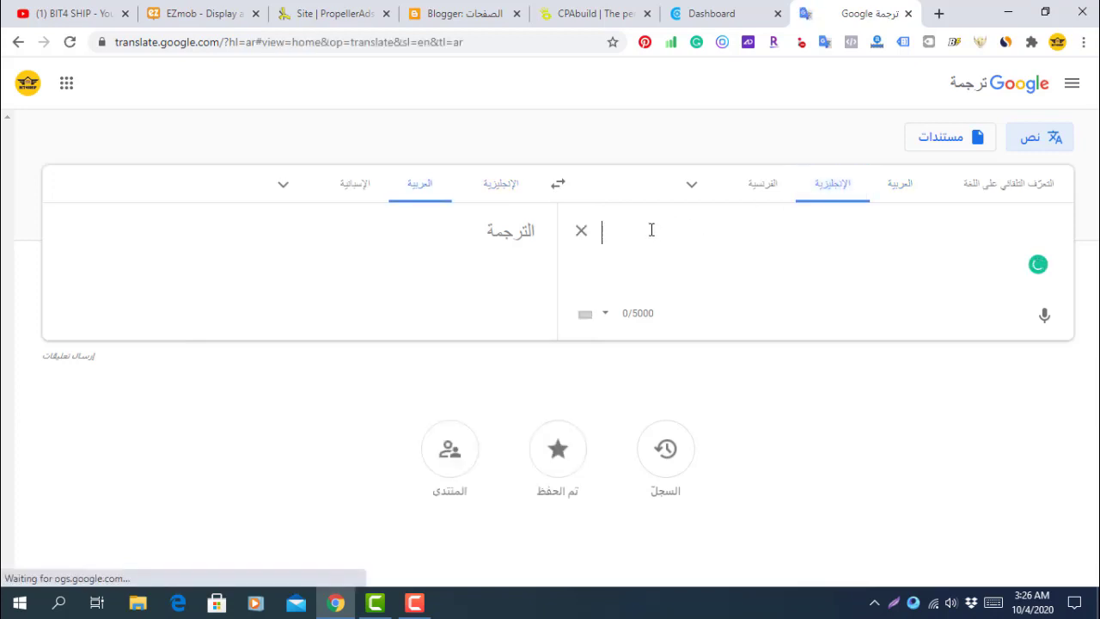
key(ctrl+v)
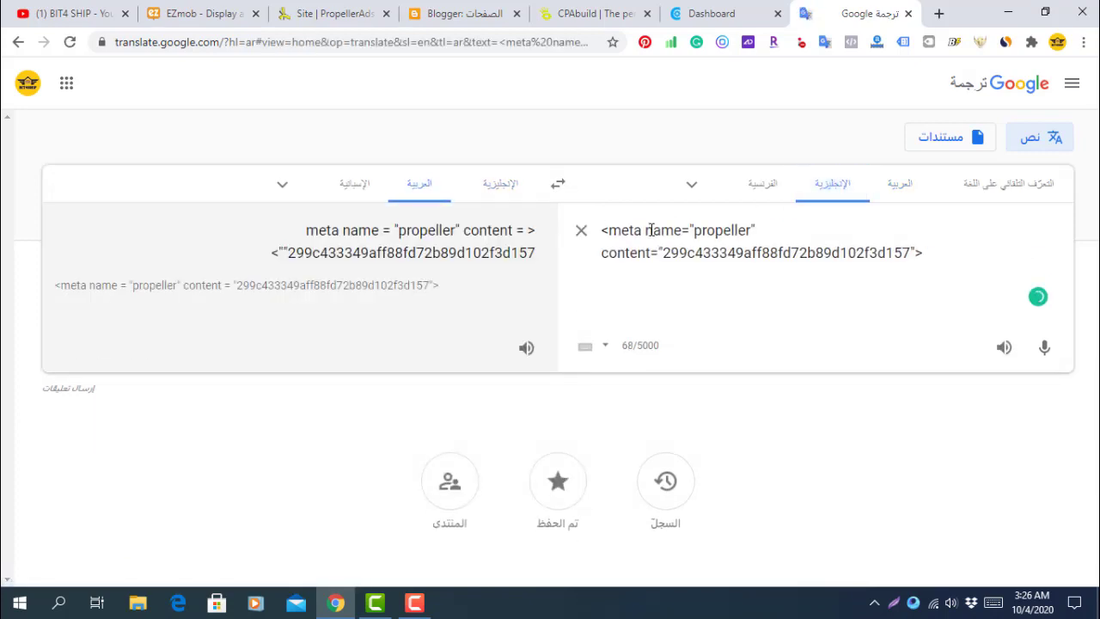
Move the name="propeller" attribute to the end of the meta tag and add a slash before the closing bracket
drag(646, 230, 756, 229)
right_click(745, 226)
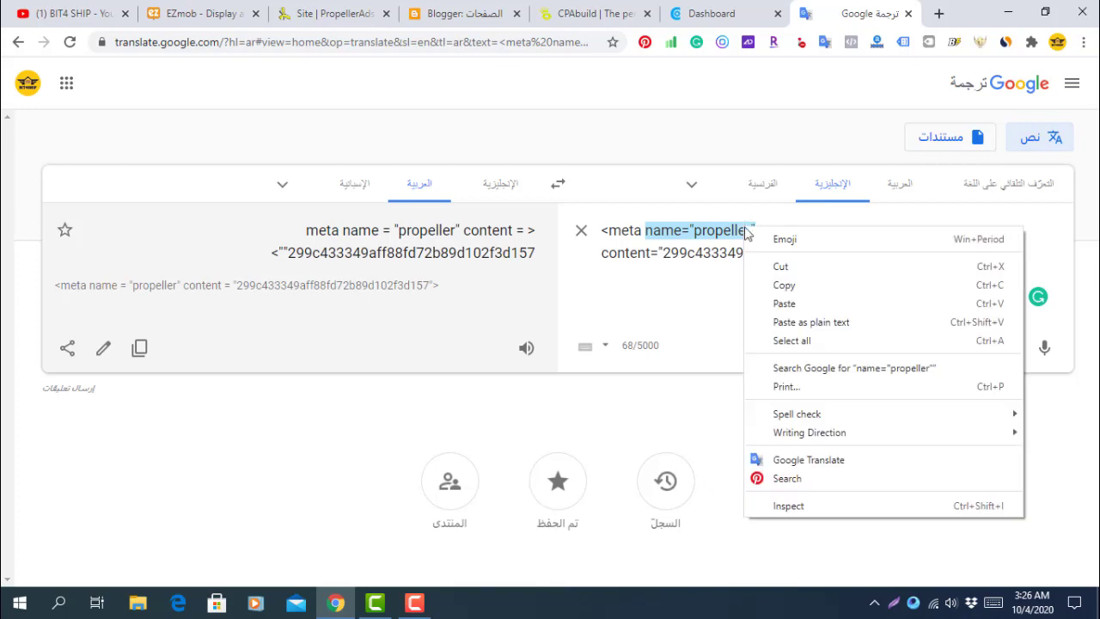
click(783, 288)
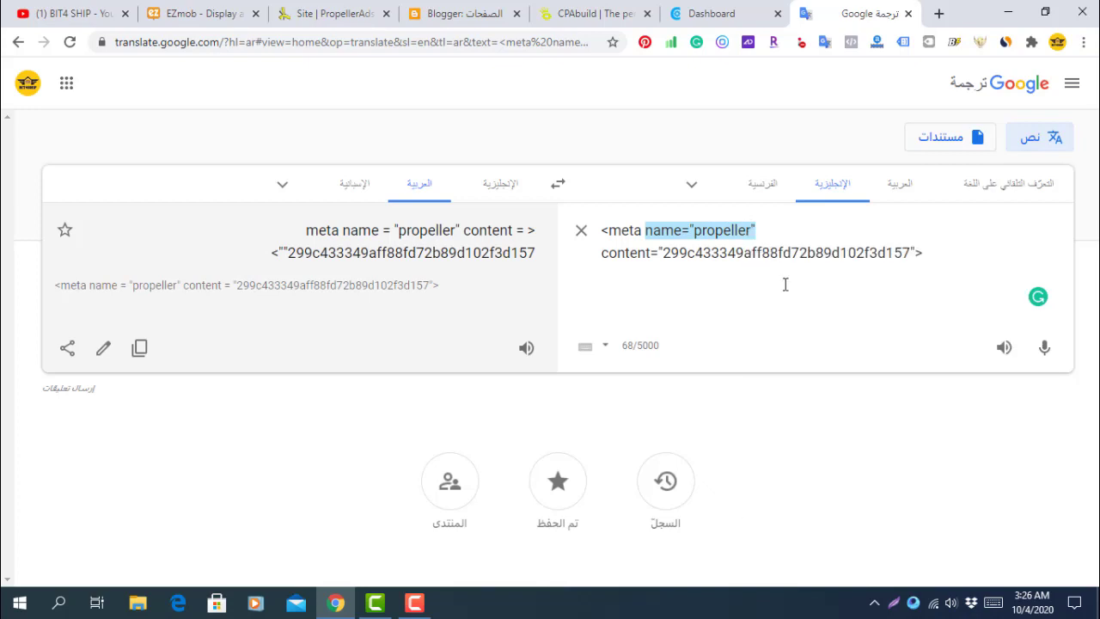
key(BackSpace)
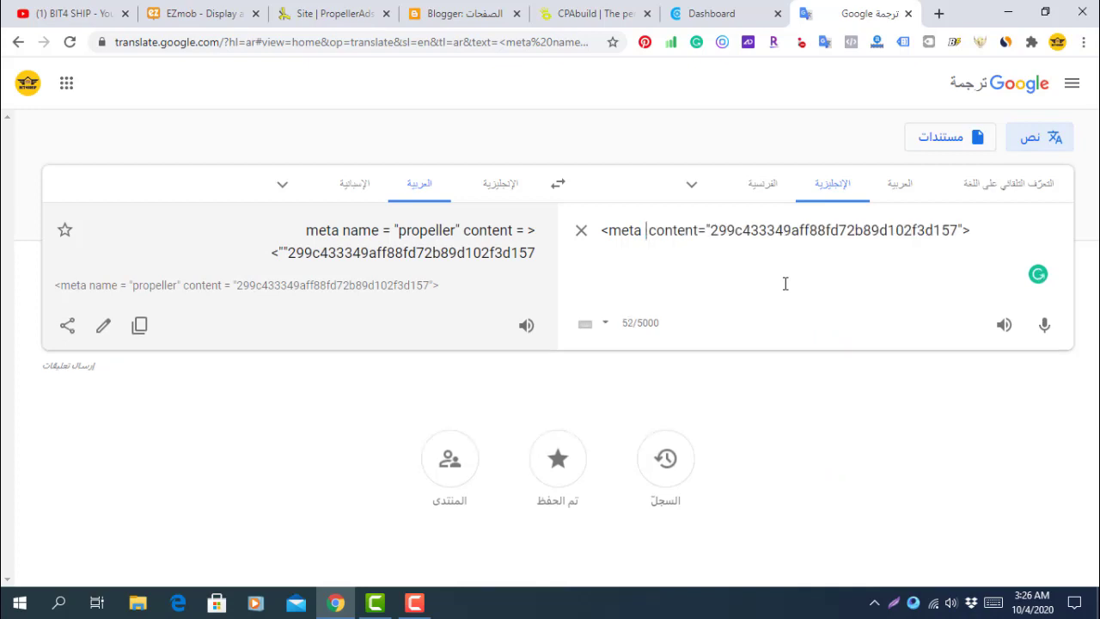
key(BackSpace)
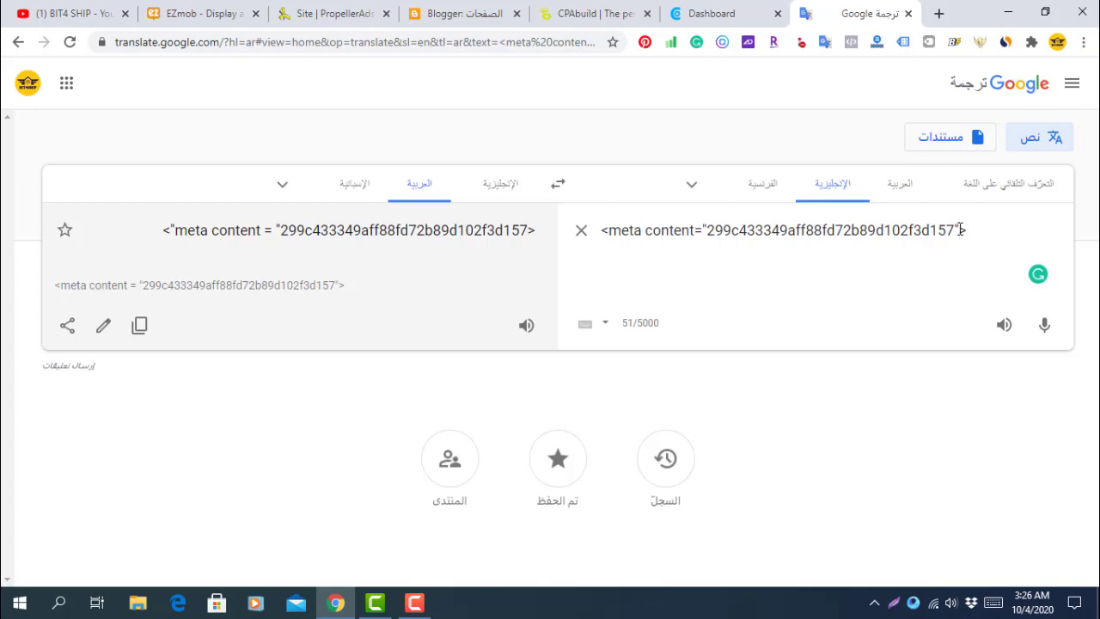
click(959, 229)
key(ctrl+v)
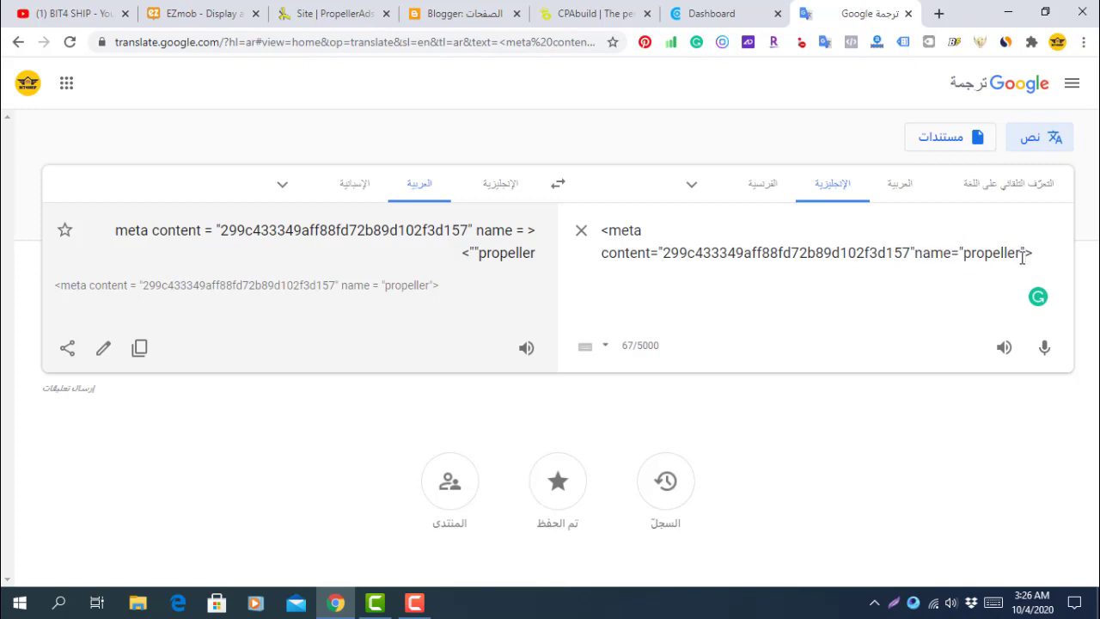
text(/)
Copy the whole edited meta tag
drag(1044, 251, 593, 230)
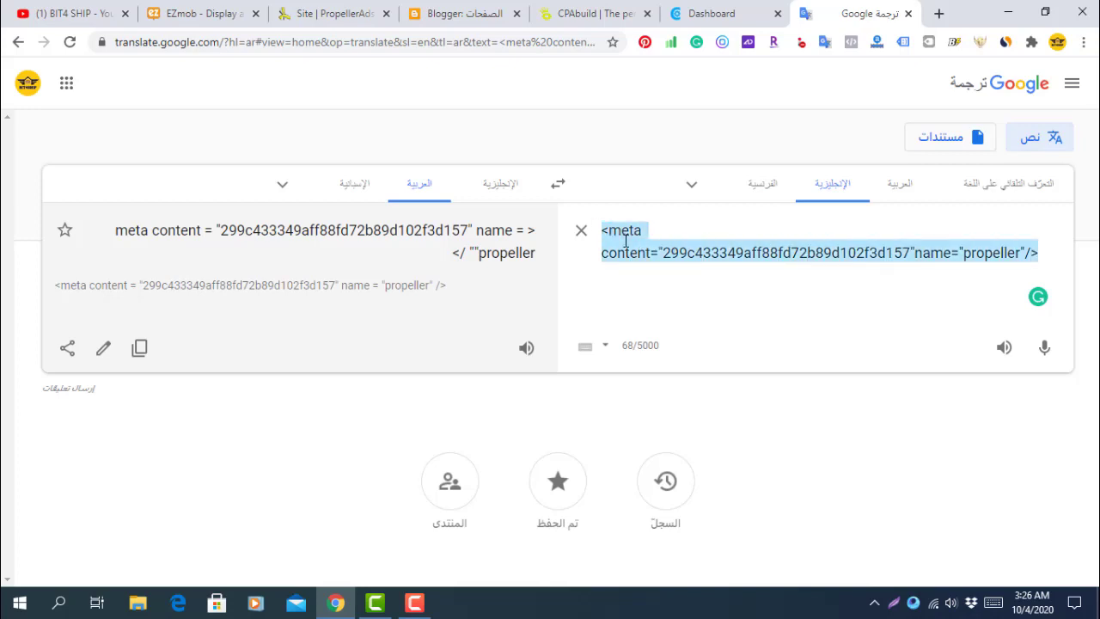
right_click(625, 239)
click(679, 299)
right_click(646, 241)
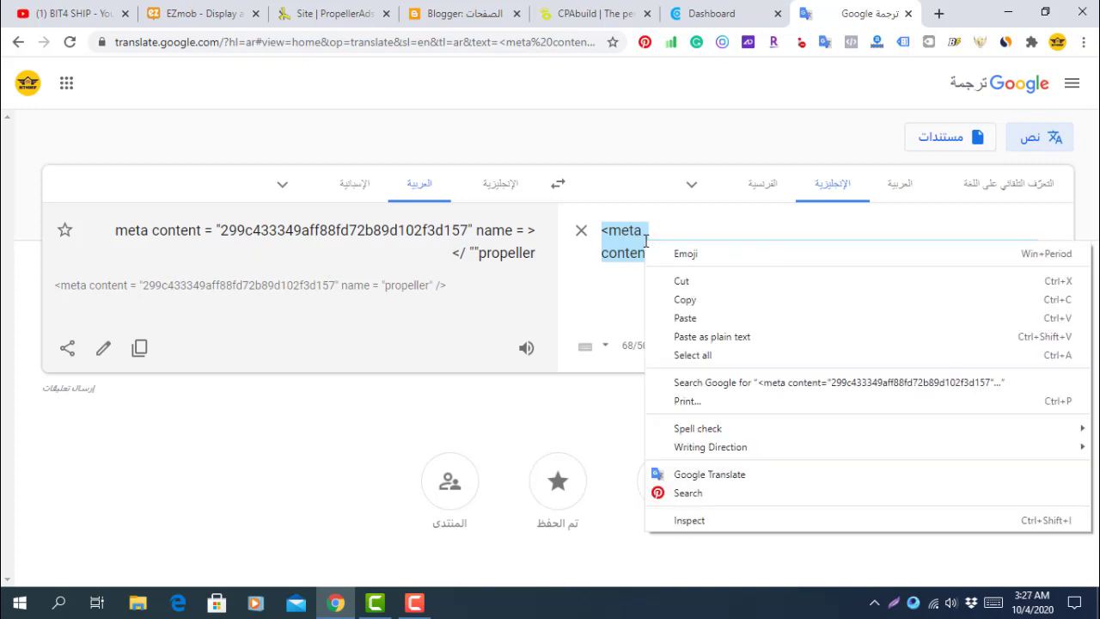
click(697, 298)
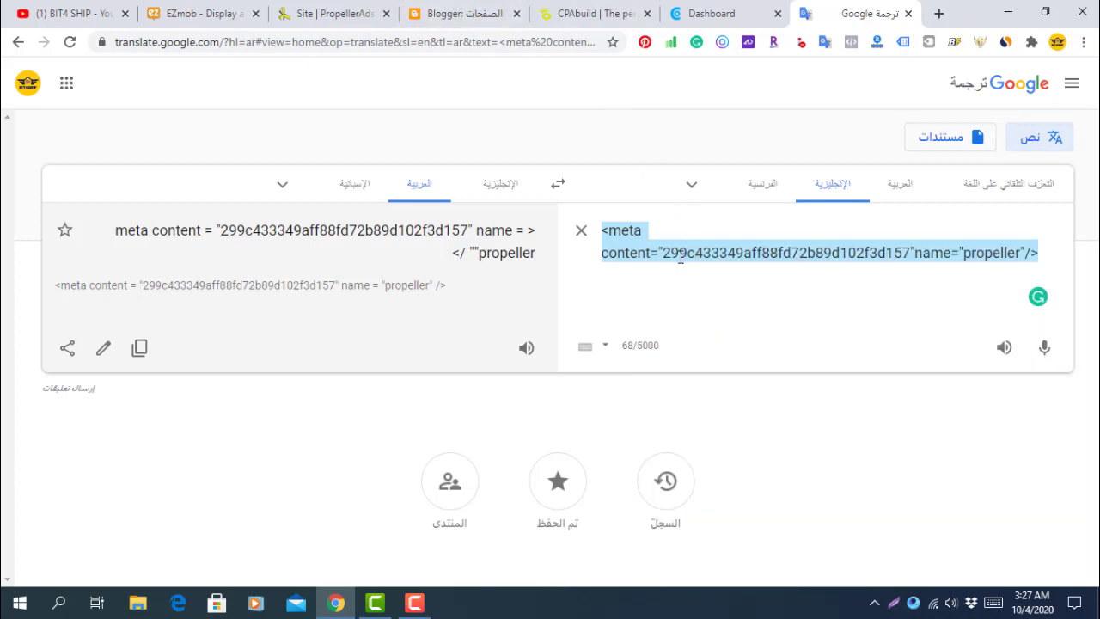
right_click(681, 257)
click(714, 318)
Switch to Blogger and open the HTML code editor of the blog's current theme
click(470, 10)
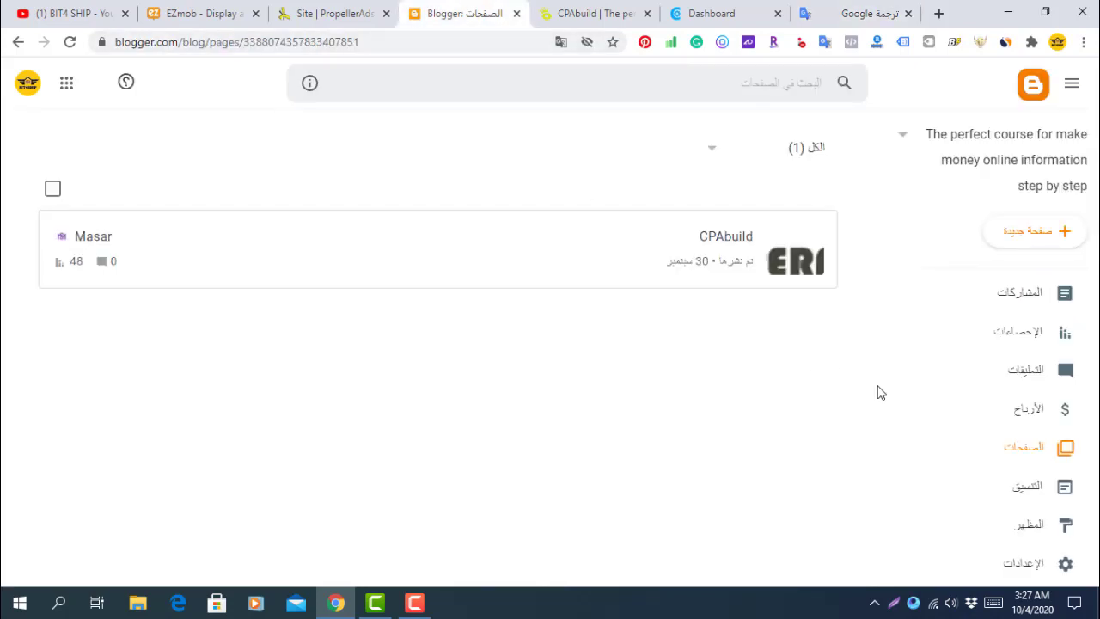
click(1038, 525)
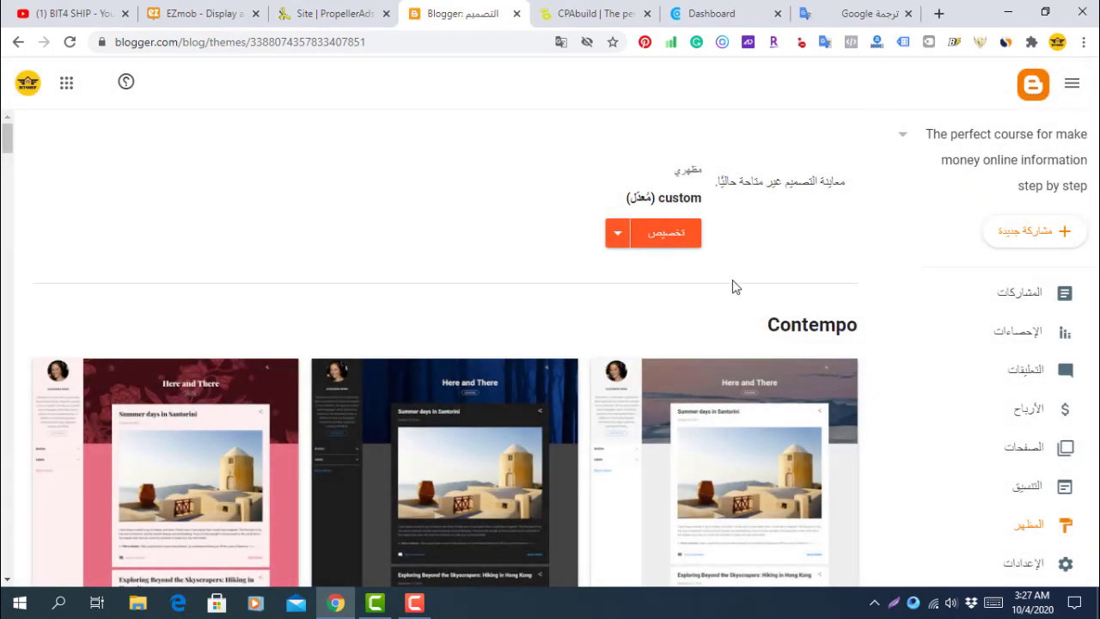
click(619, 239)
double_click(812, 375)
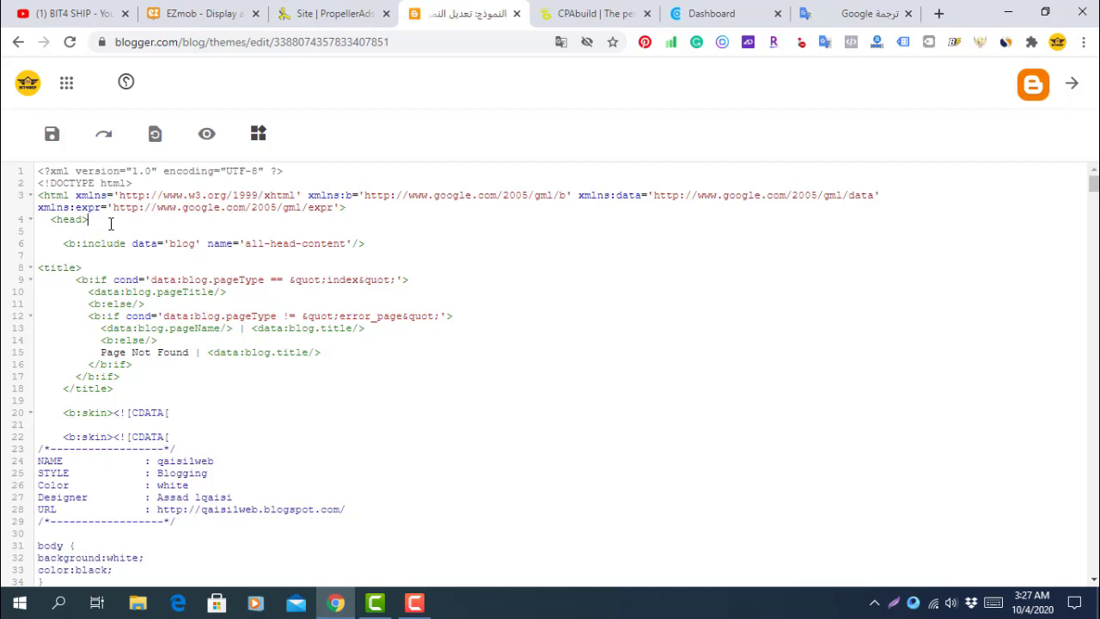
Find <head> in the theme code, paste the verification meta tag on the line below it, and leave the editor discarding the changes
key(ctrl+f)
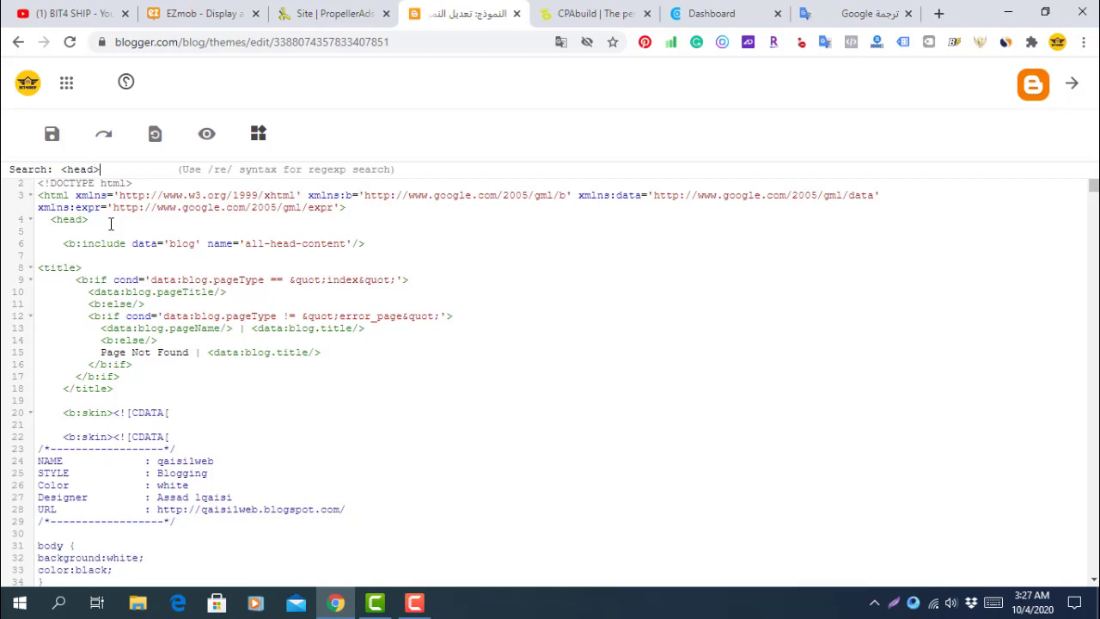
key(Return)
click(95, 220)
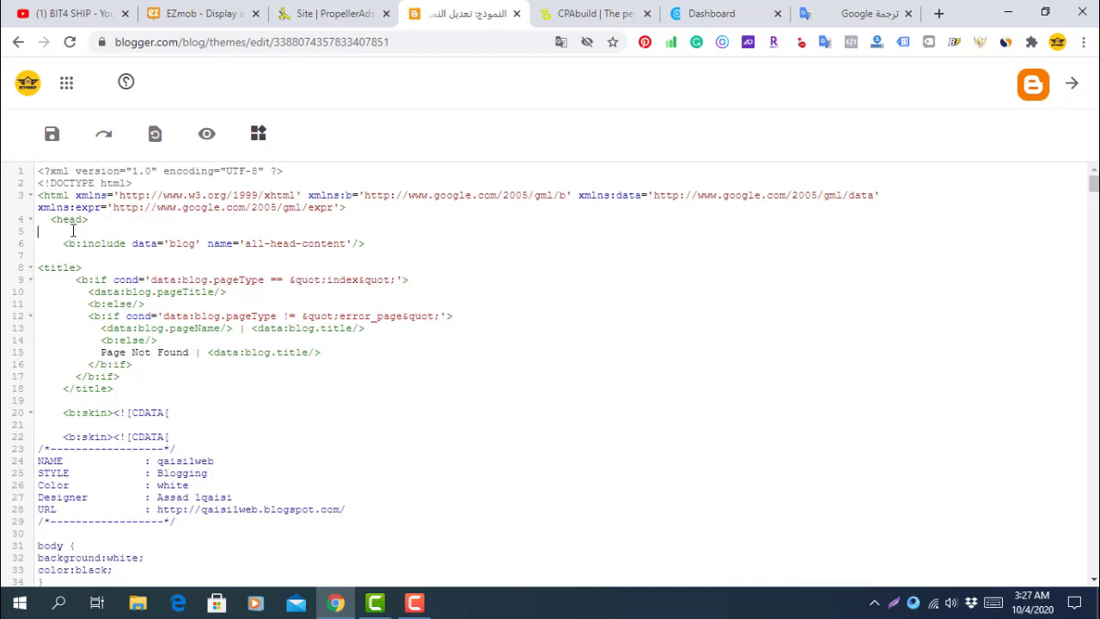
key(ctrl+v)
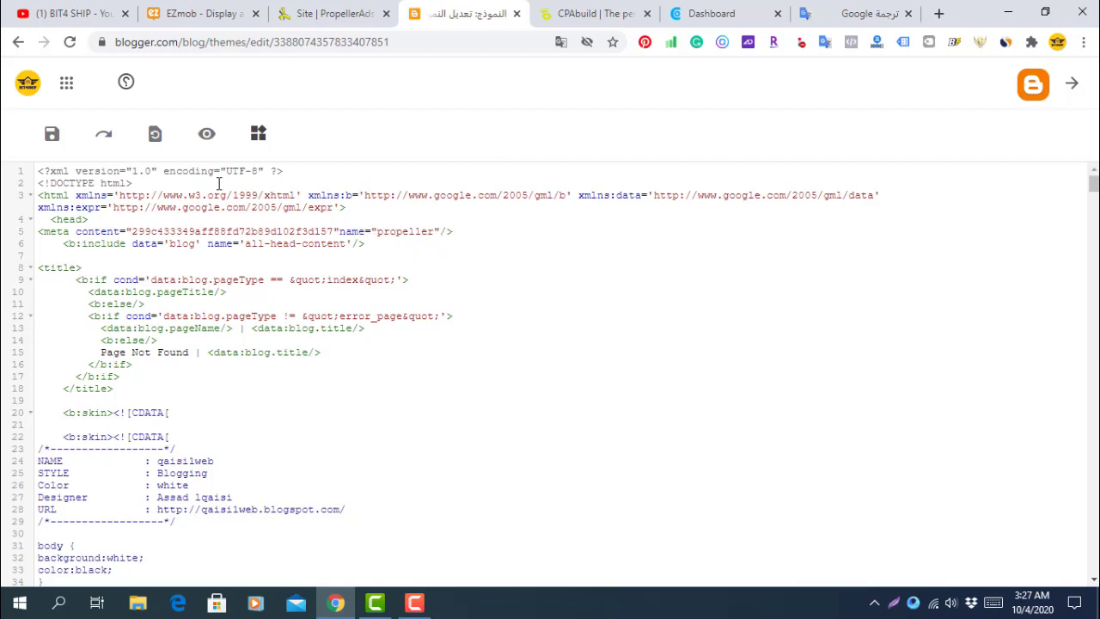
click(52, 135)
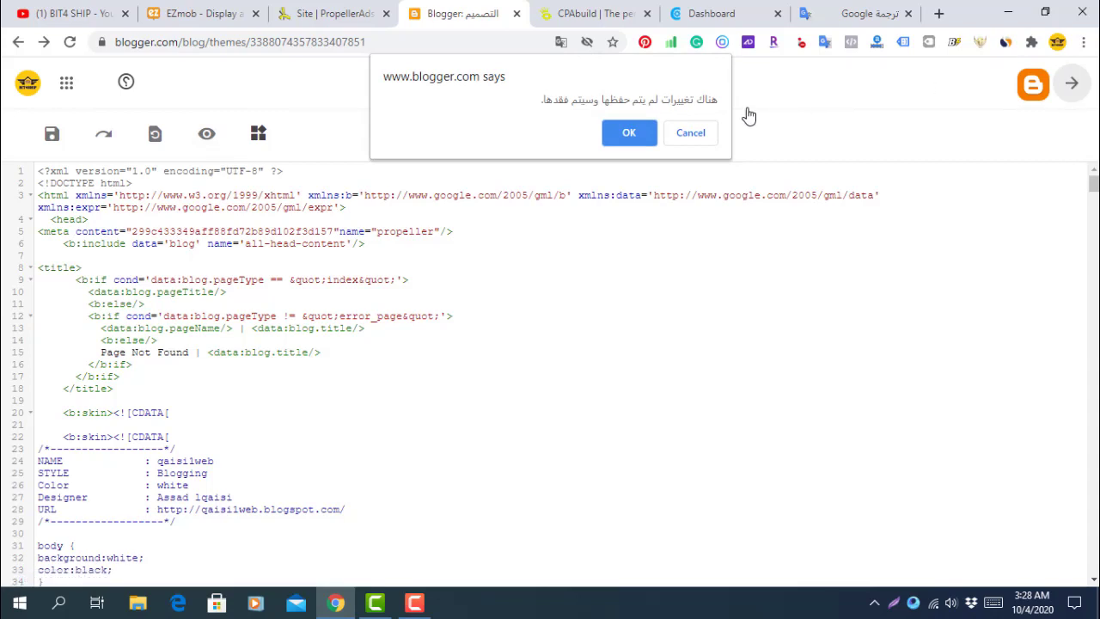
click(628, 135)
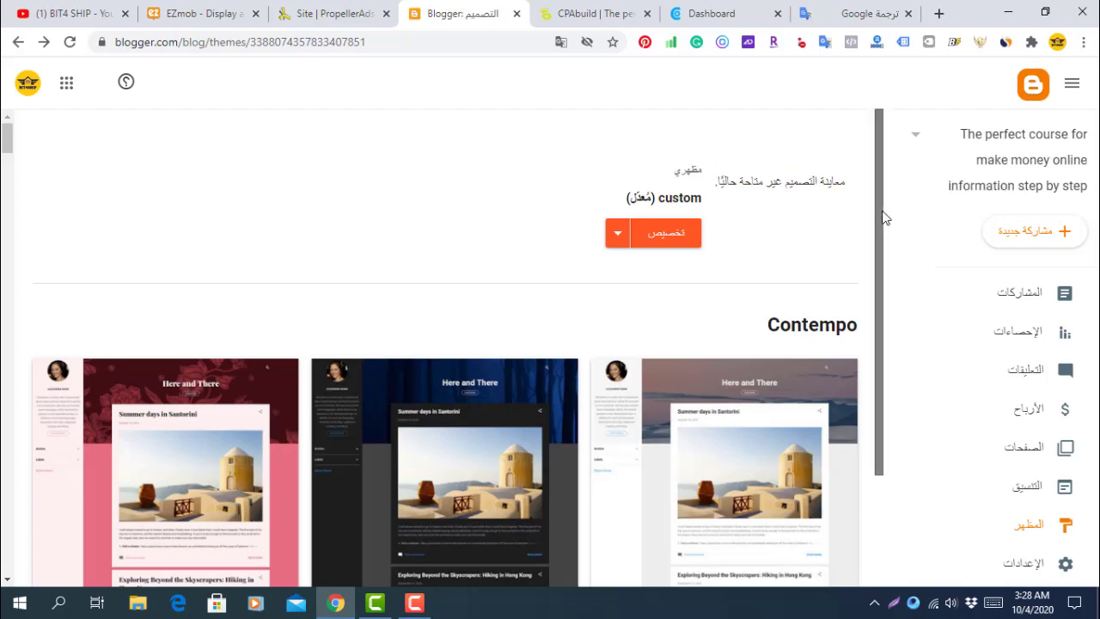
Open the blog's pages list and view the published CPAbuild page
scroll(898, 258, down, 1)
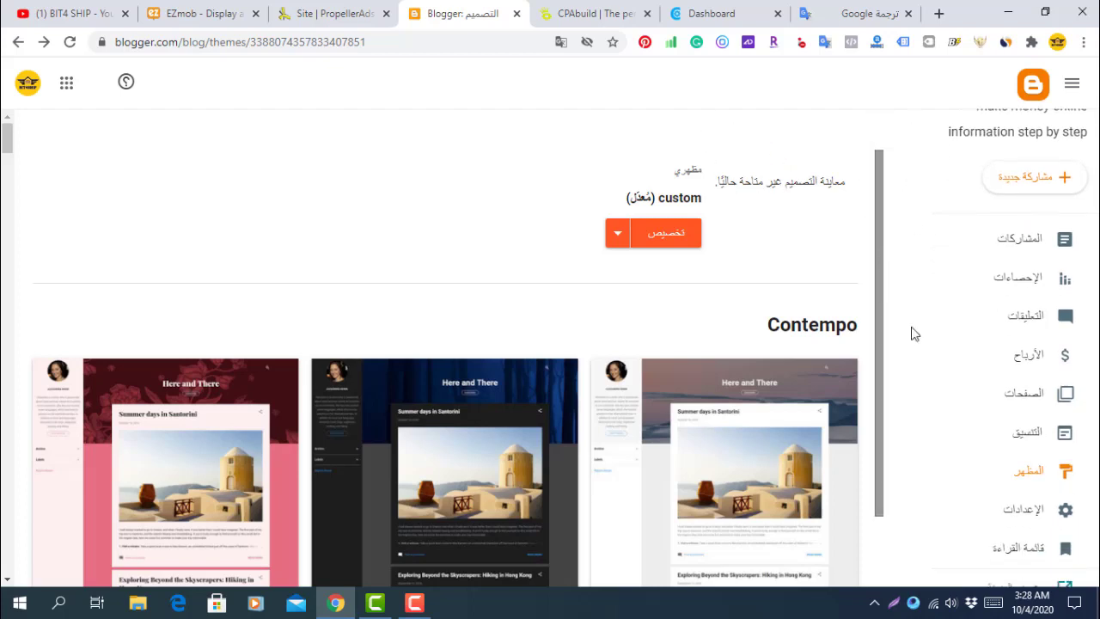
click(1041, 397)
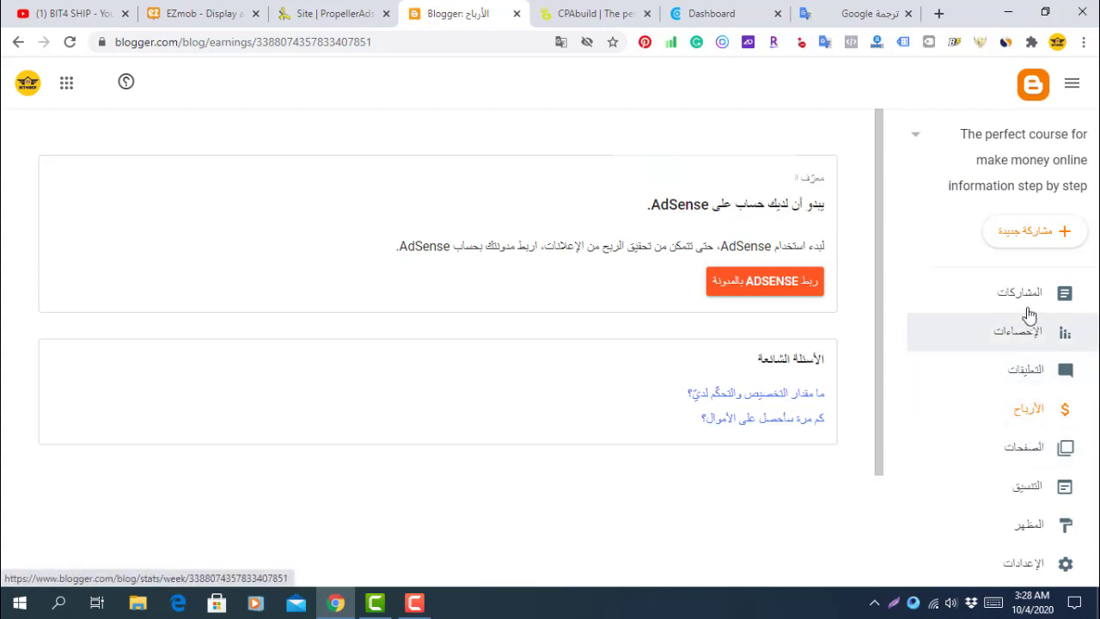
click(1029, 448)
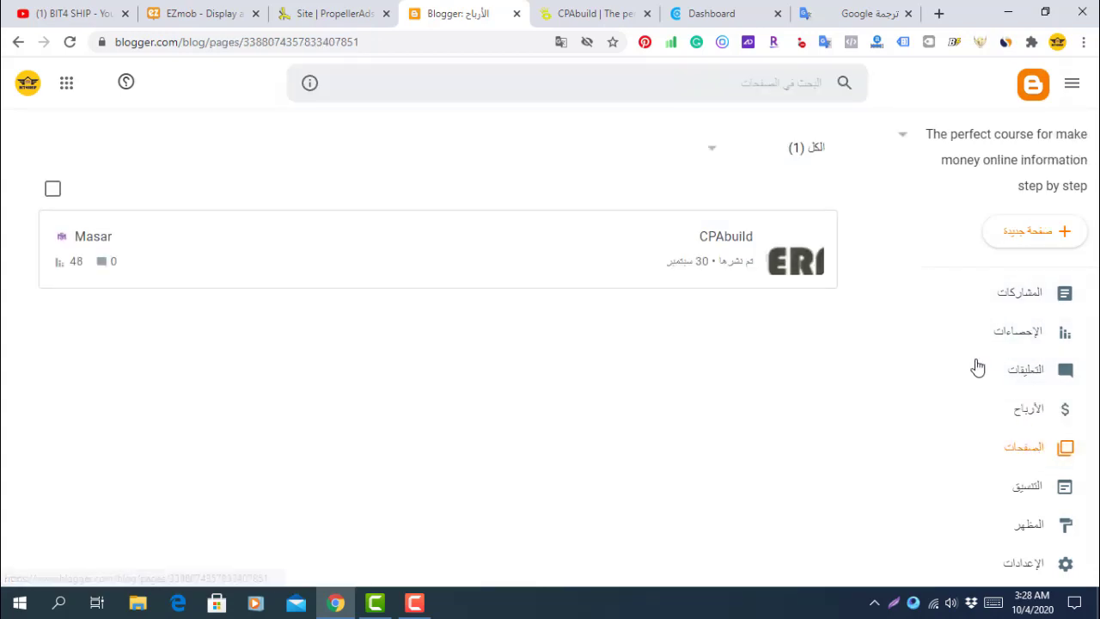
mouse_move(609, 275)
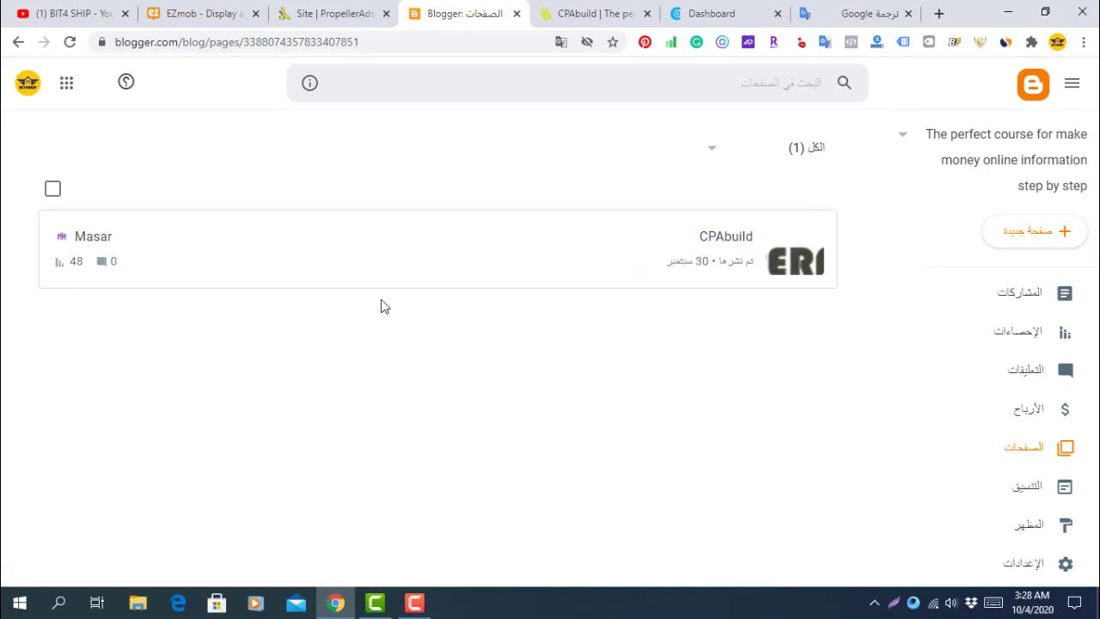
mouse_move(513, 276)
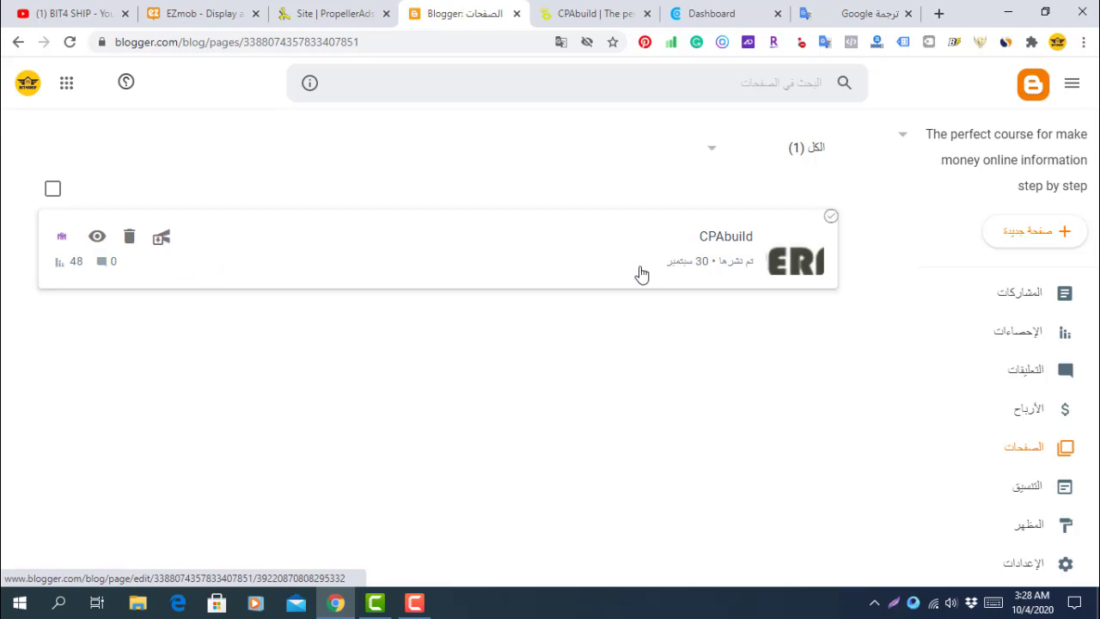
click(95, 241)
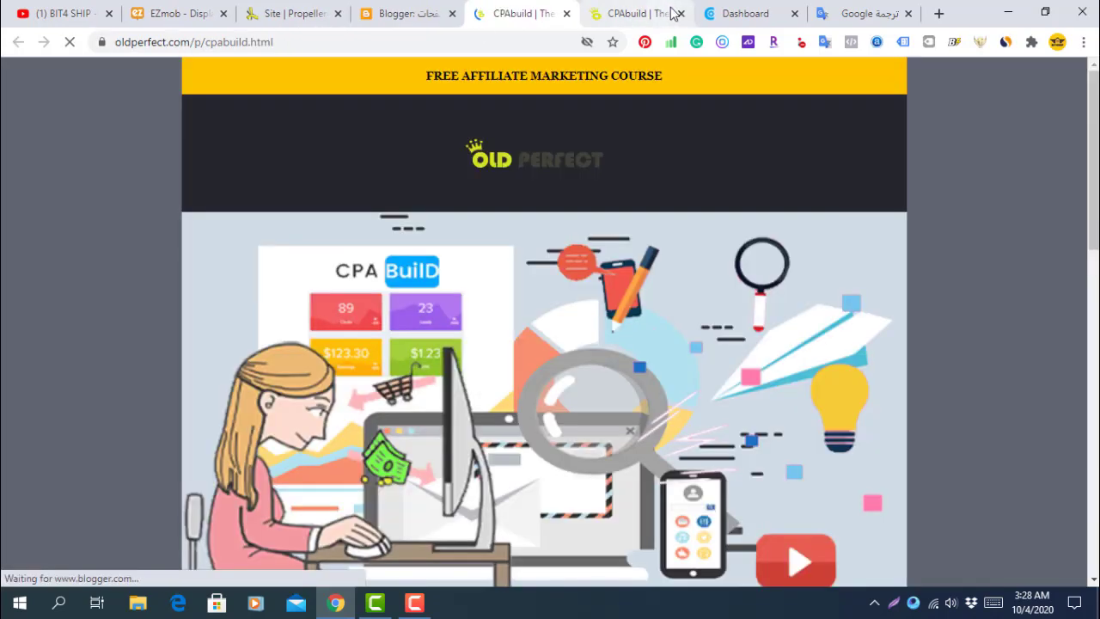
Close the duplicate CPAbuild tab, trigger the page's pop-up ad and close the ad tab
click(681, 13)
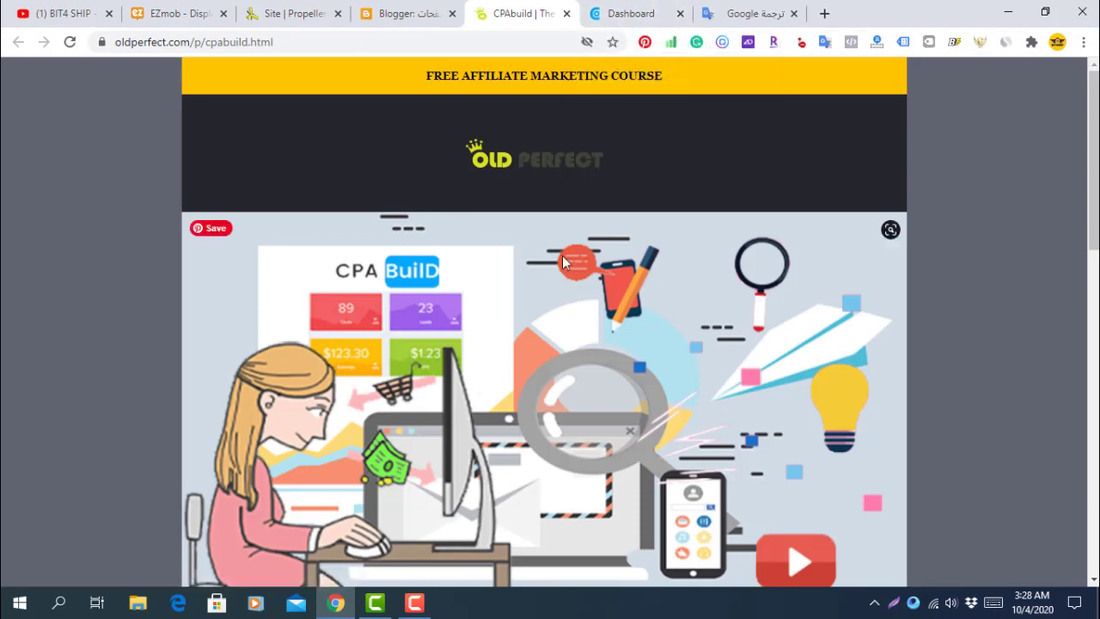
click(1082, 232)
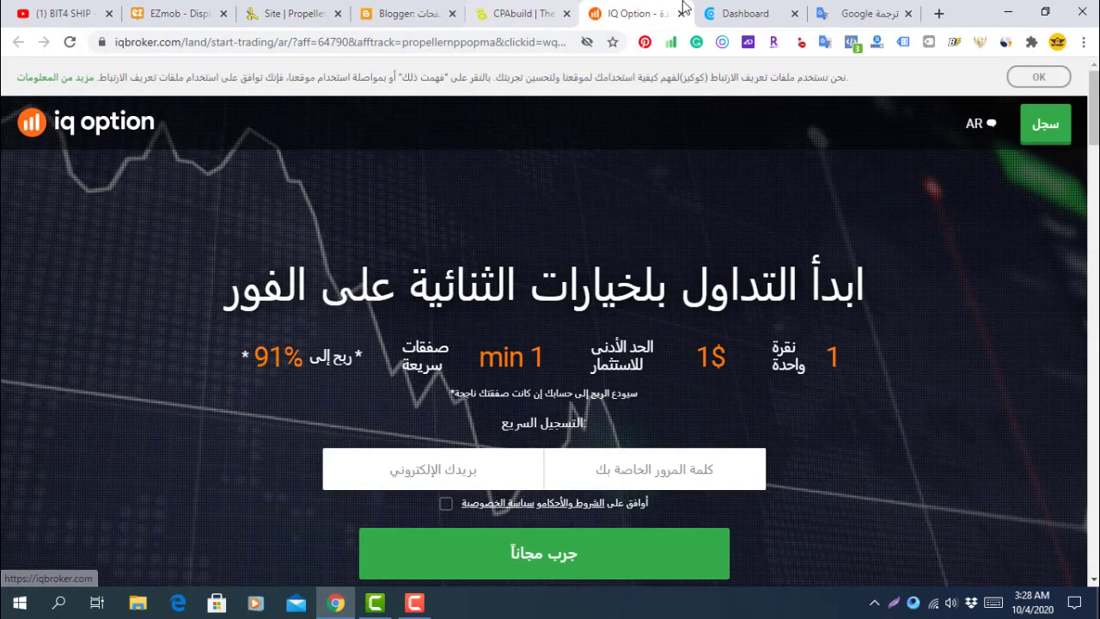
click(682, 12)
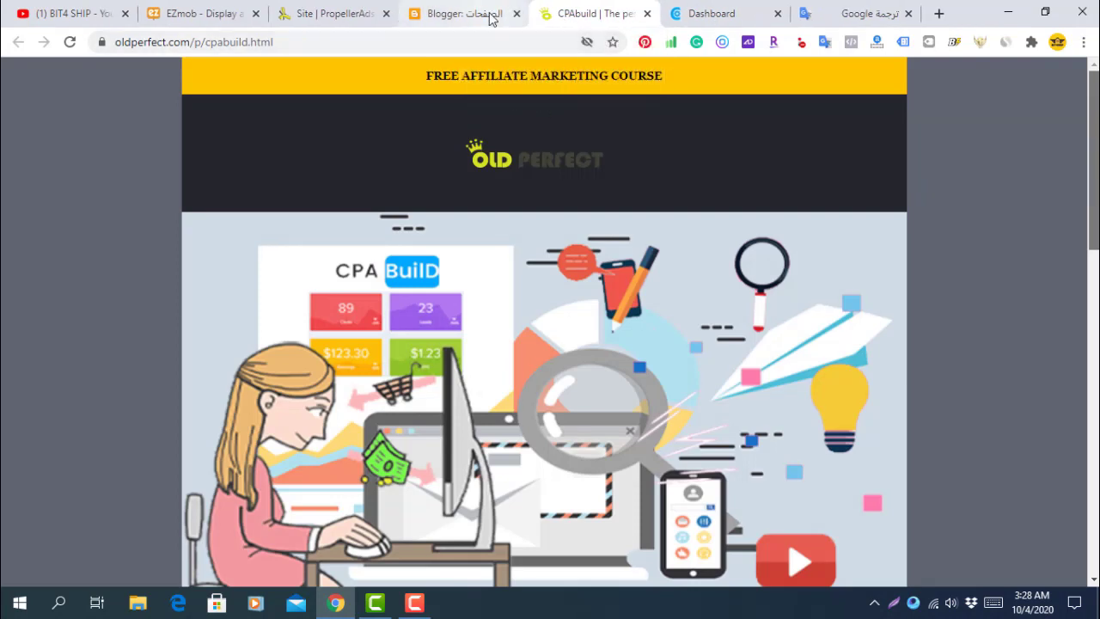
Return to PropellerAds, look at the Statistics page and open the list of registered sites
click(335, 12)
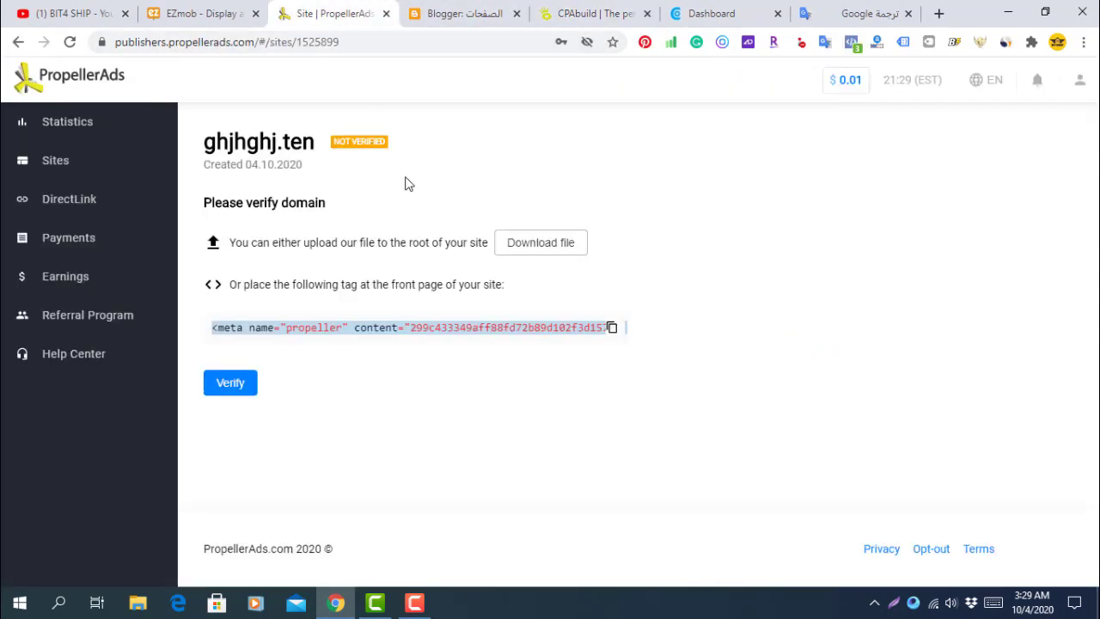
click(94, 127)
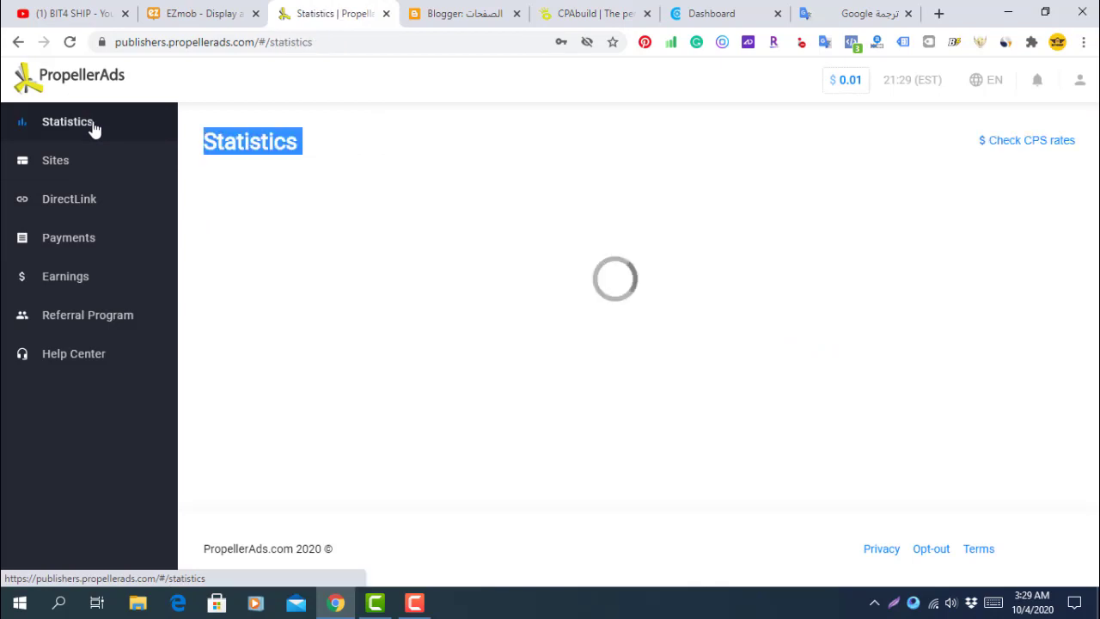
click(72, 166)
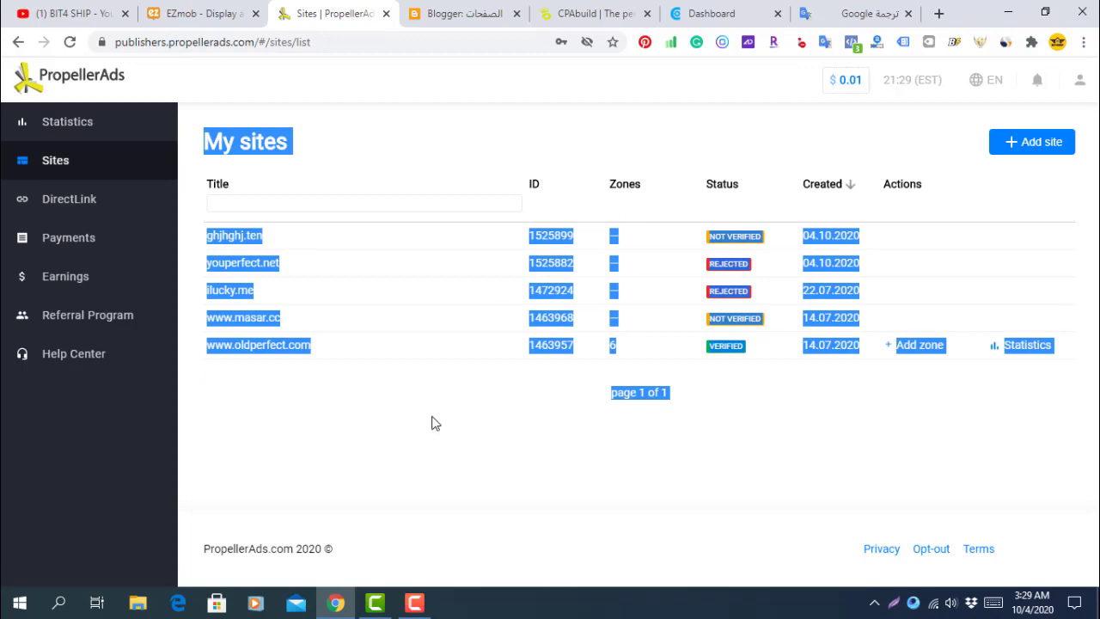
Examine the verification statuses of the registered sites in the My sites list
click(530, 413)
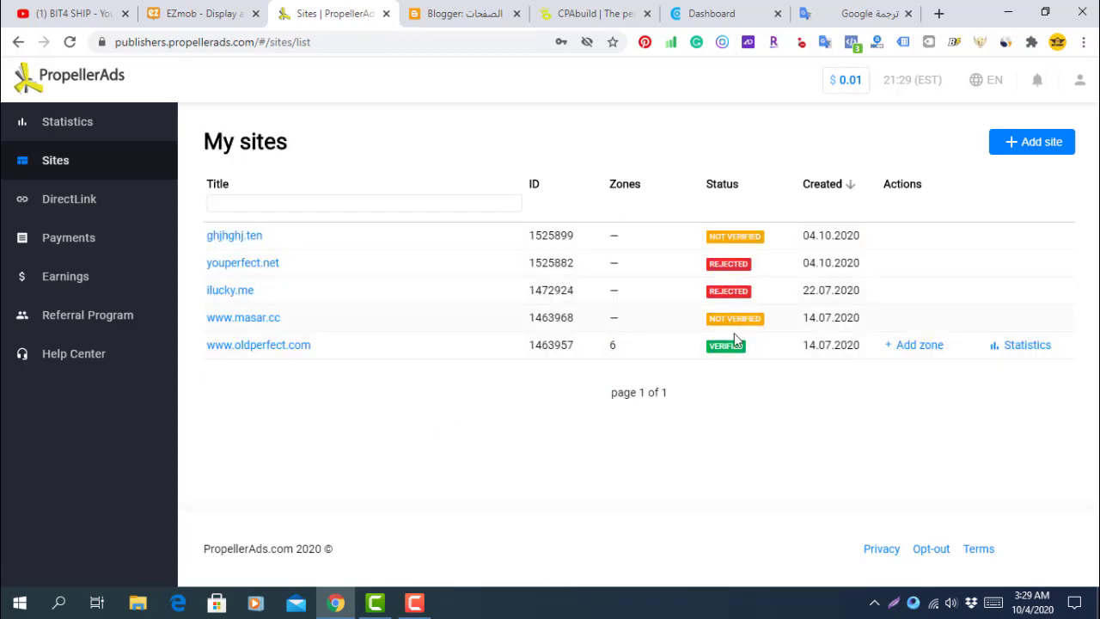
drag(711, 235, 769, 234)
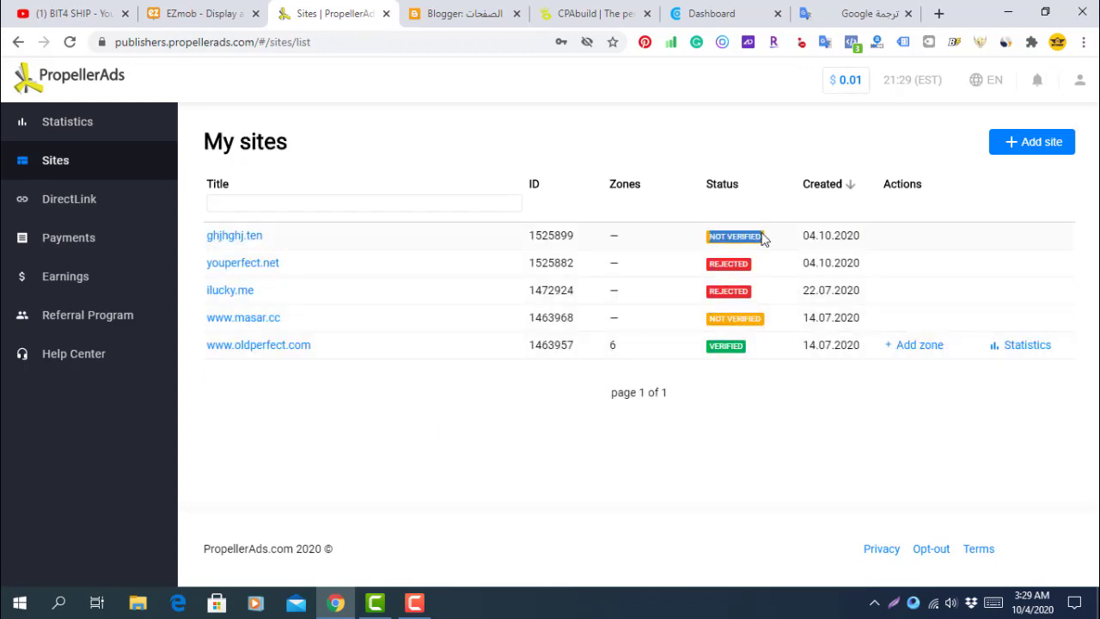
click(753, 234)
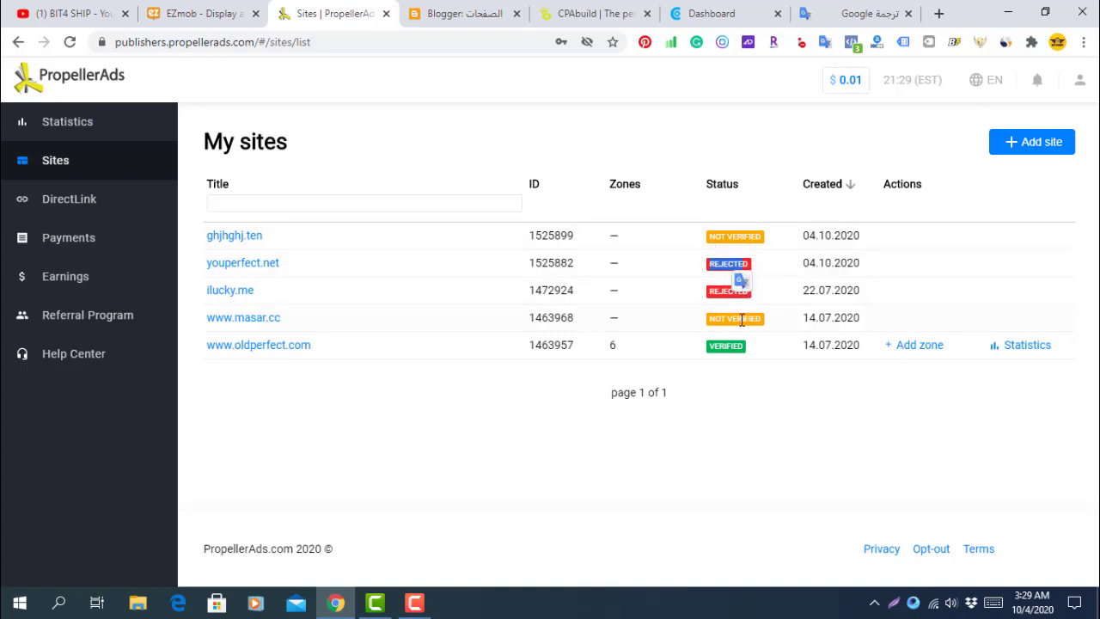
drag(710, 354, 728, 346)
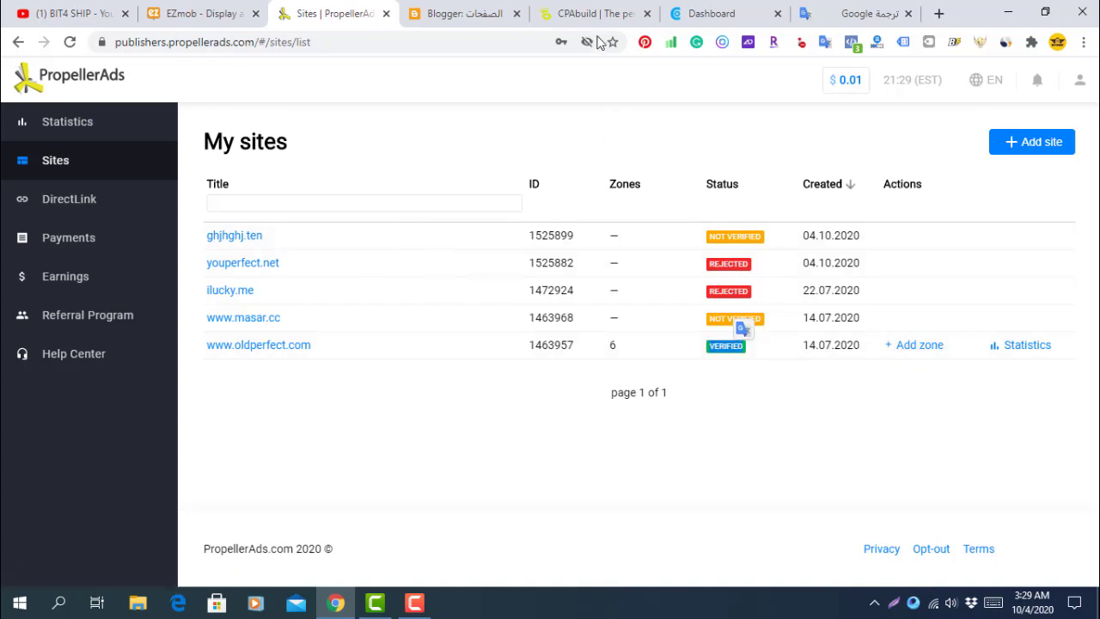
click(932, 345)
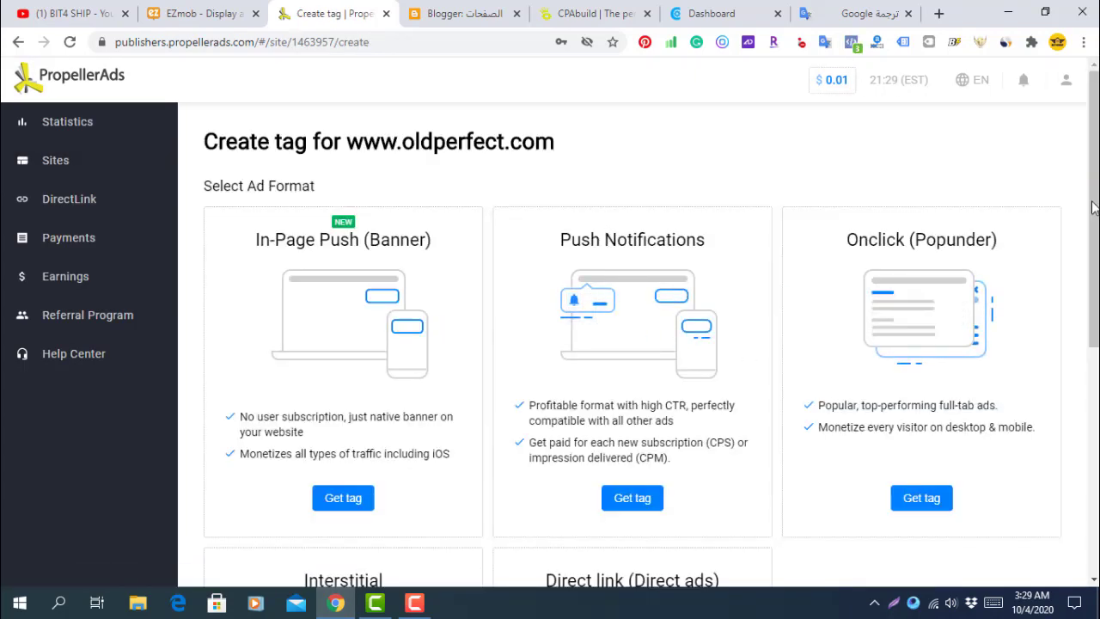
scroll(930, 262, down, 1)
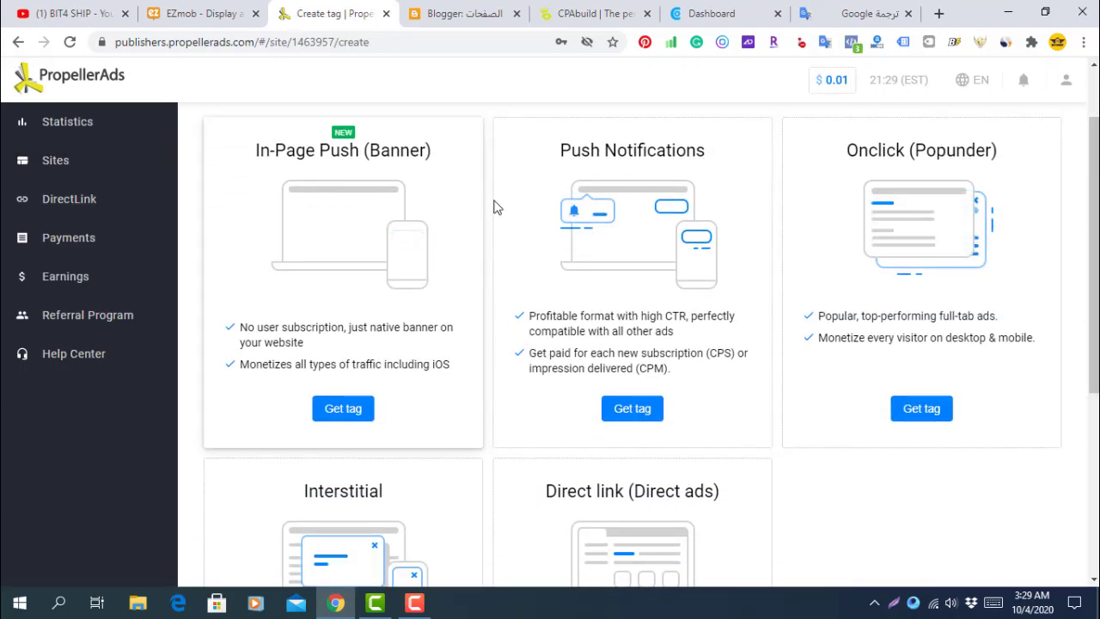
click(934, 417)
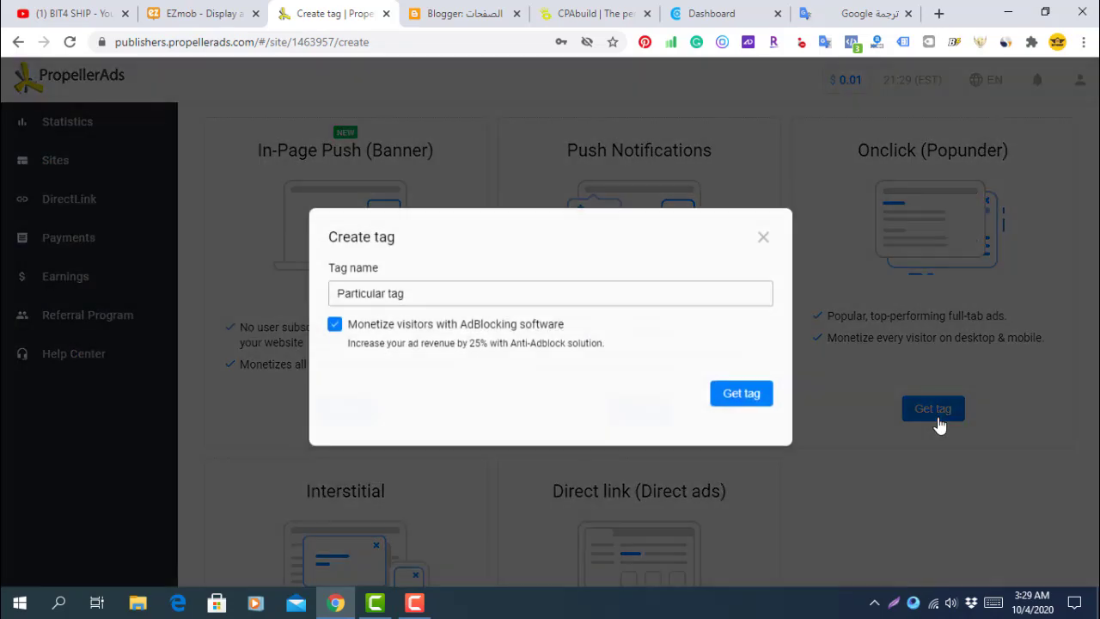
drag(424, 286, 293, 268)
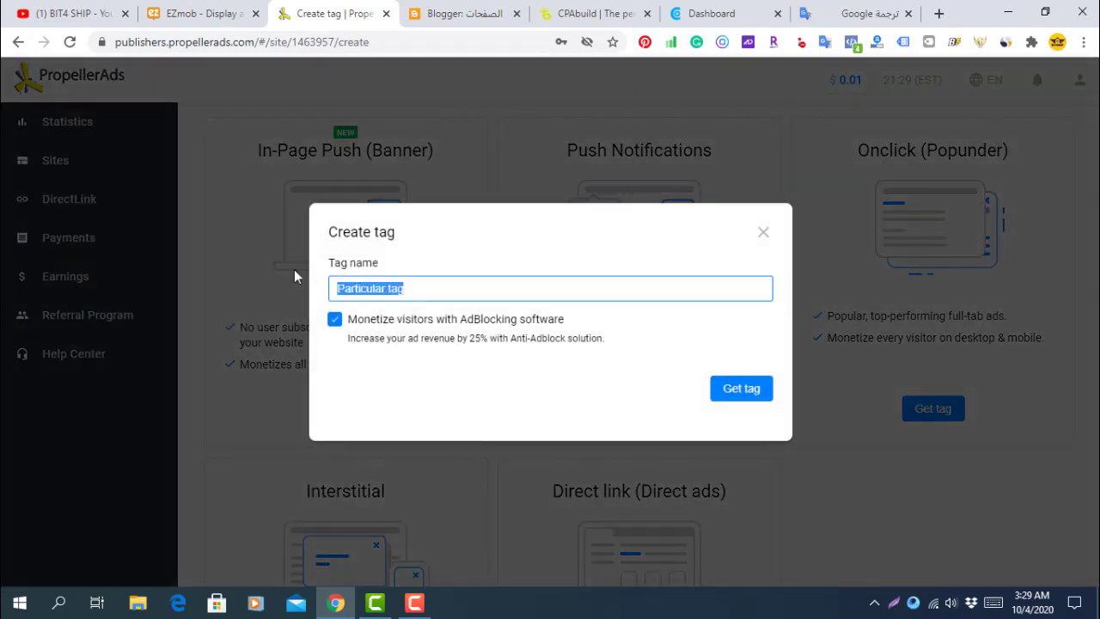
click(294, 269)
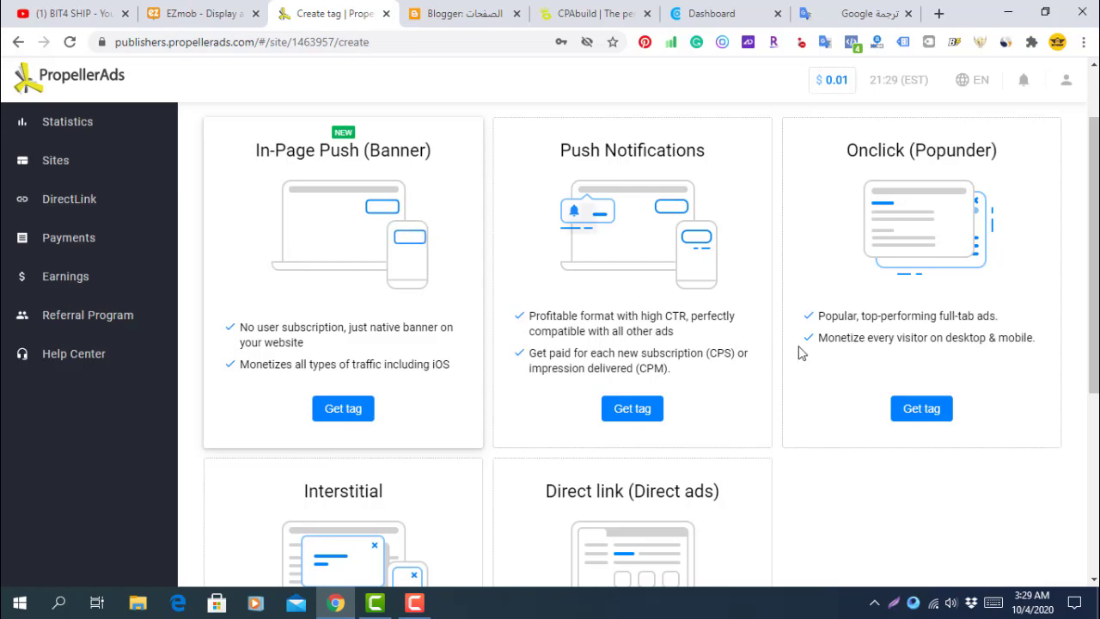
Create an Onclick (Popunder) tag named "god" with monetization of AdBlocking visitors kept enabled
click(938, 417)
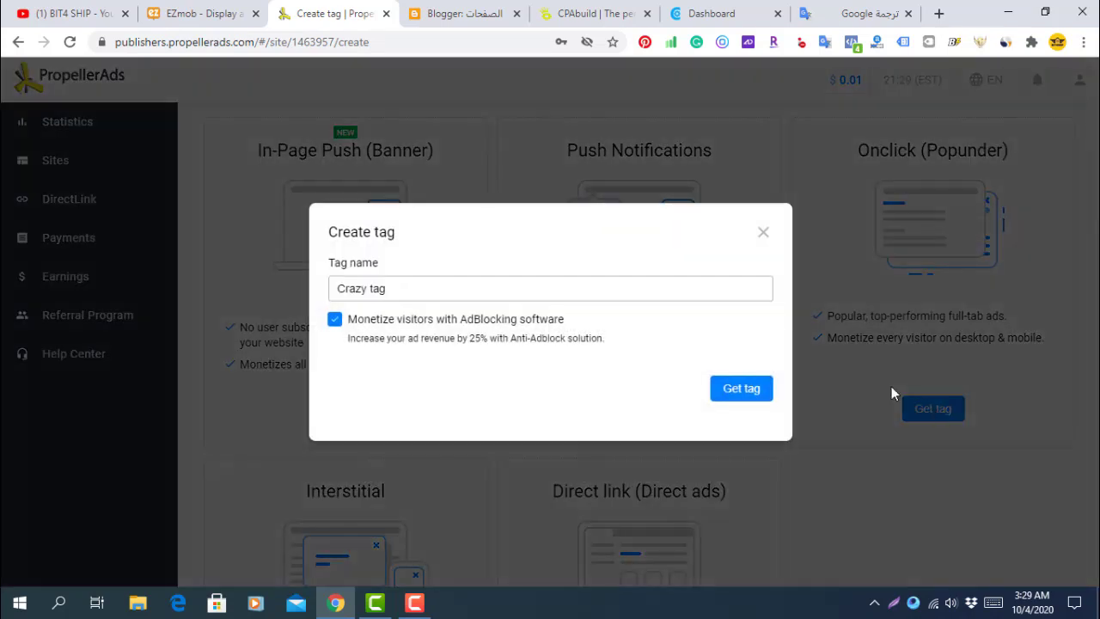
triple_click(642, 297)
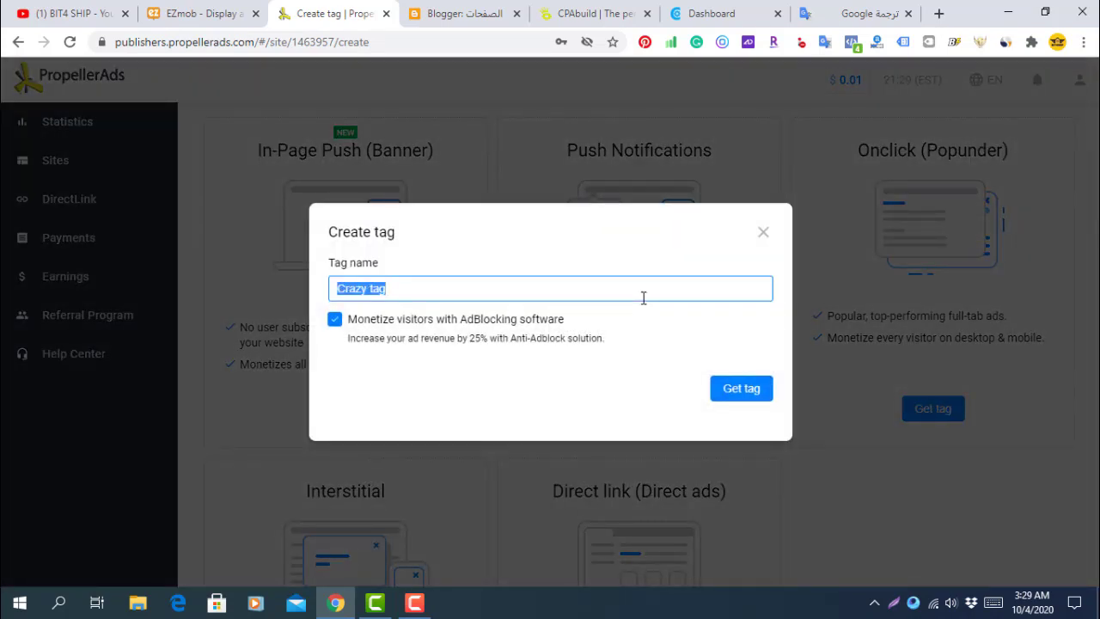
text(goo)
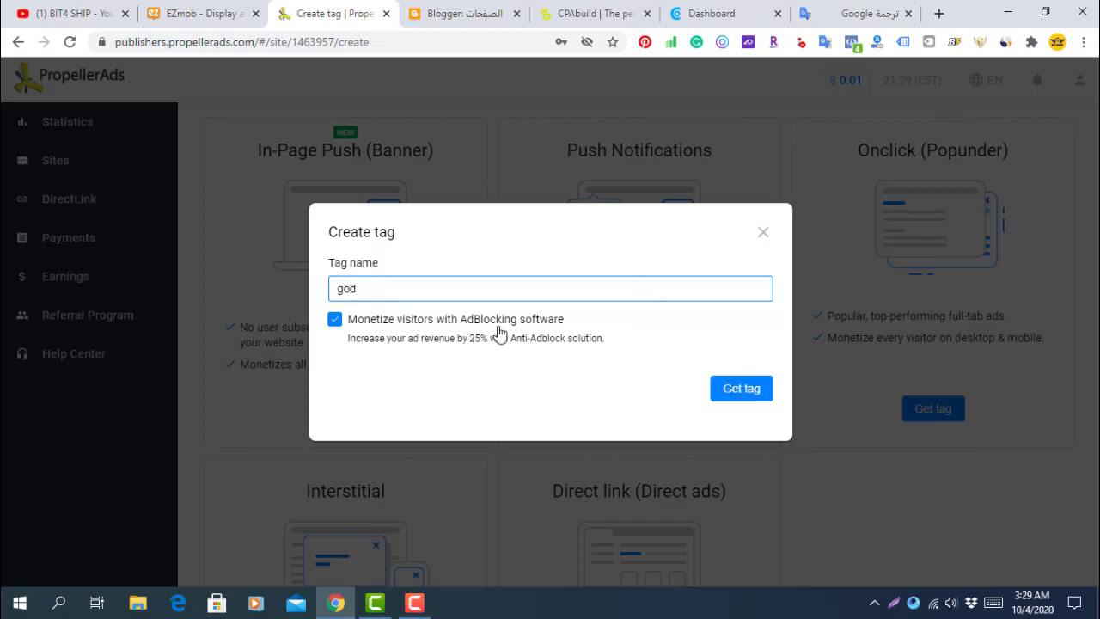
click(739, 390)
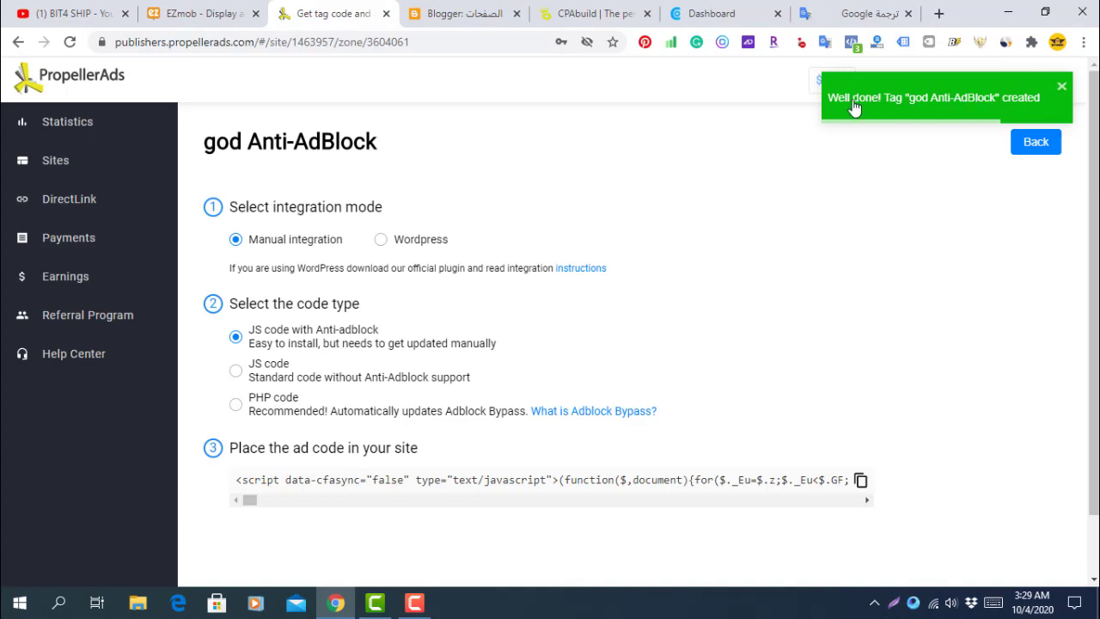
Copy the JS ad code with Anti-adblock for the new popunder tag
scroll(636, 344, down, 1)
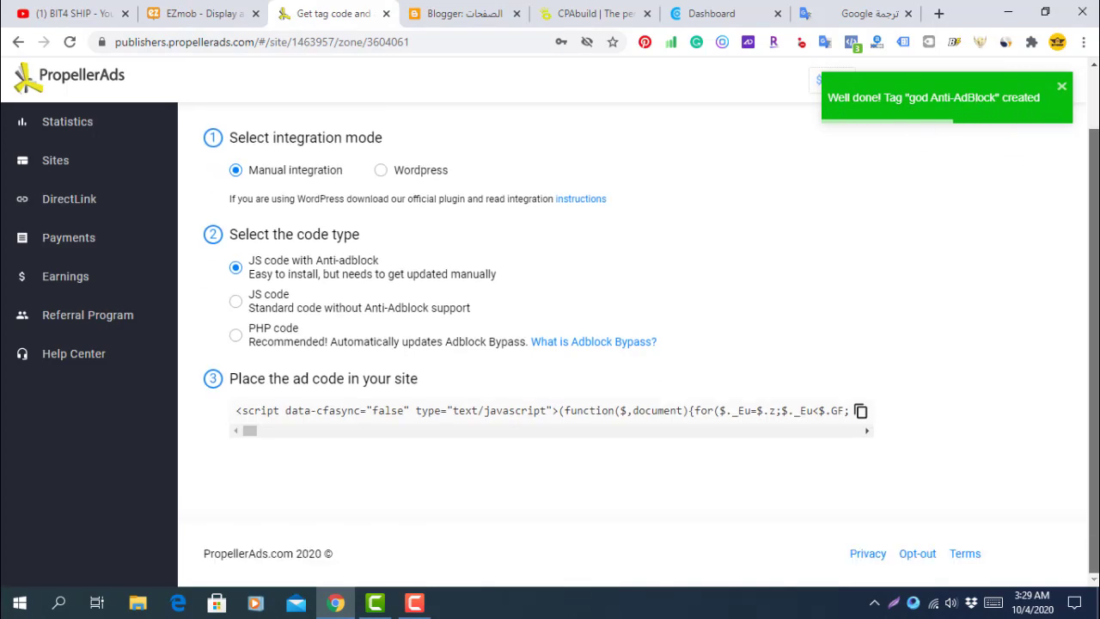
triple_click(564, 410)
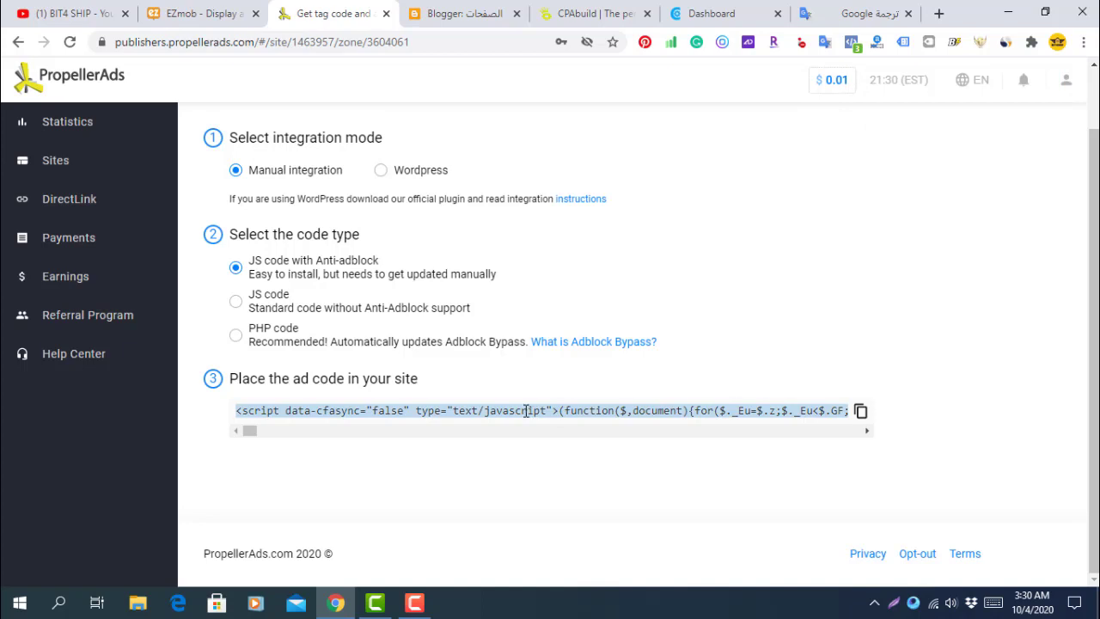
click(860, 410)
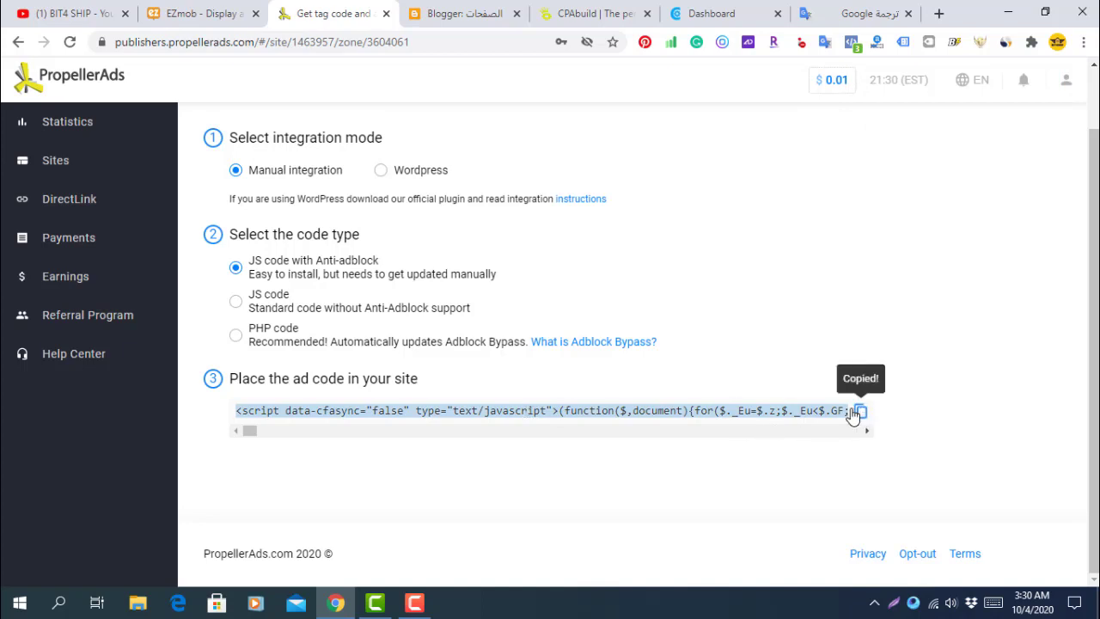
click(860, 411)
Switch to Blogger and open the CPAbuild page for editing in HTML view
click(479, 11)
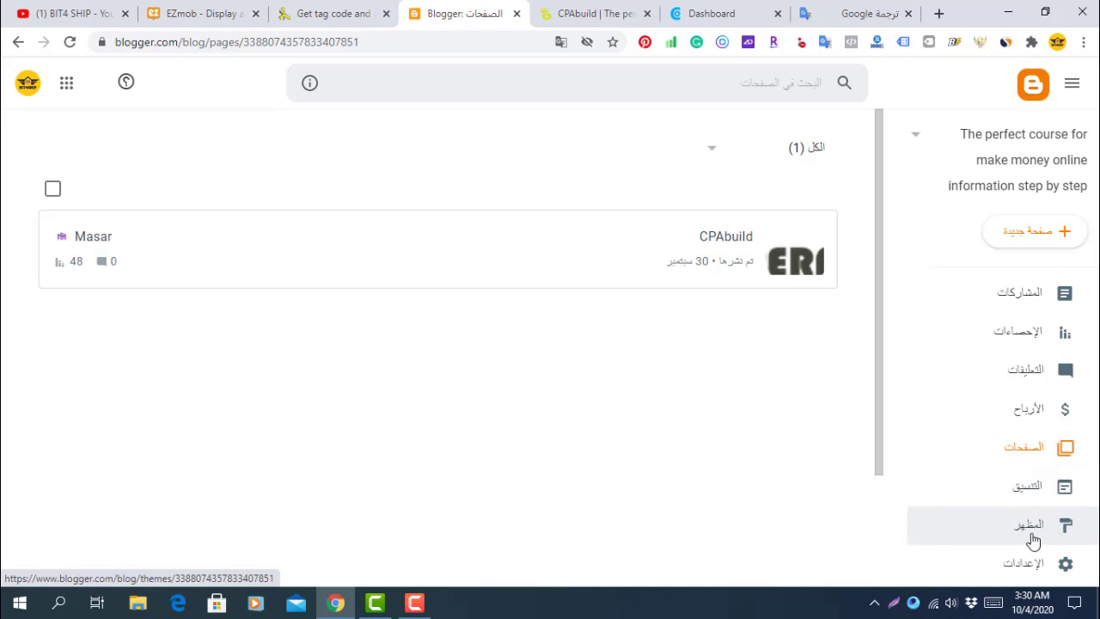
click(713, 256)
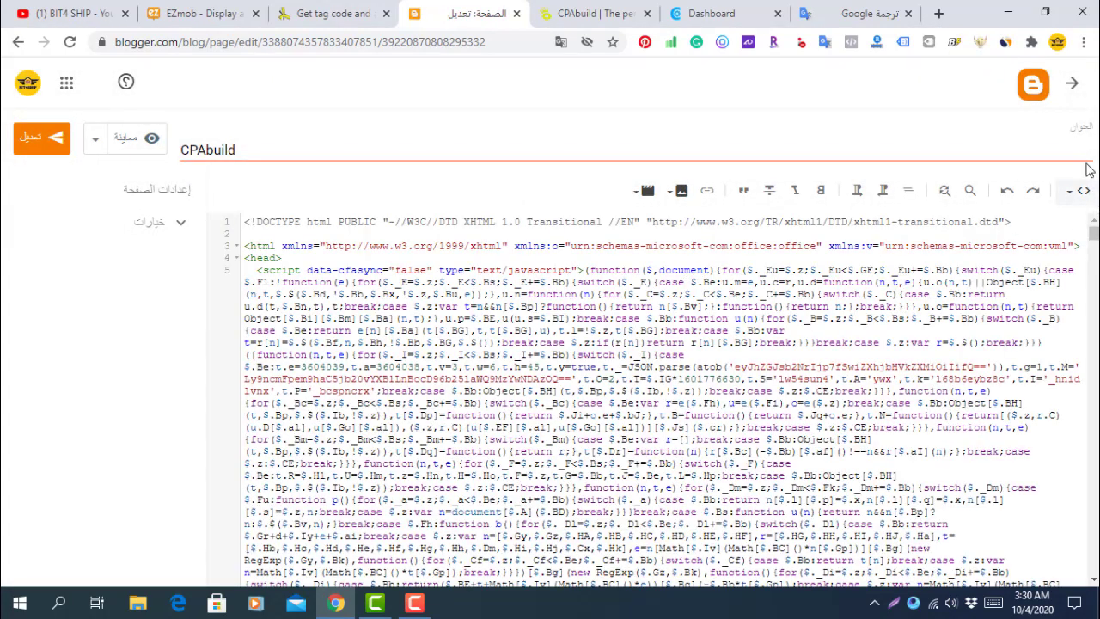
click(1082, 193)
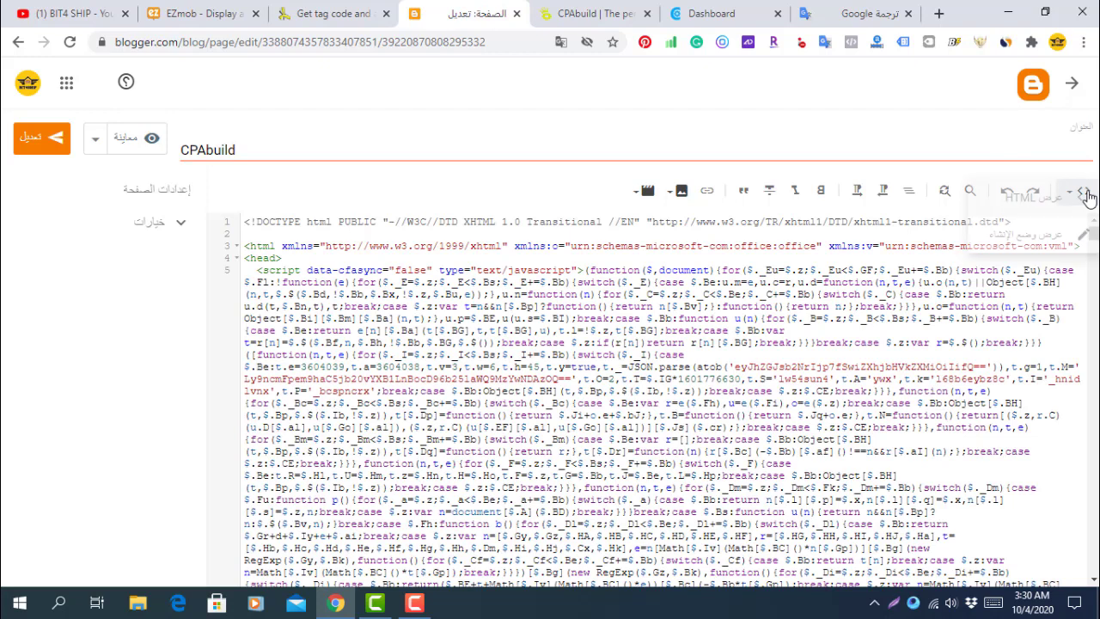
click(1066, 204)
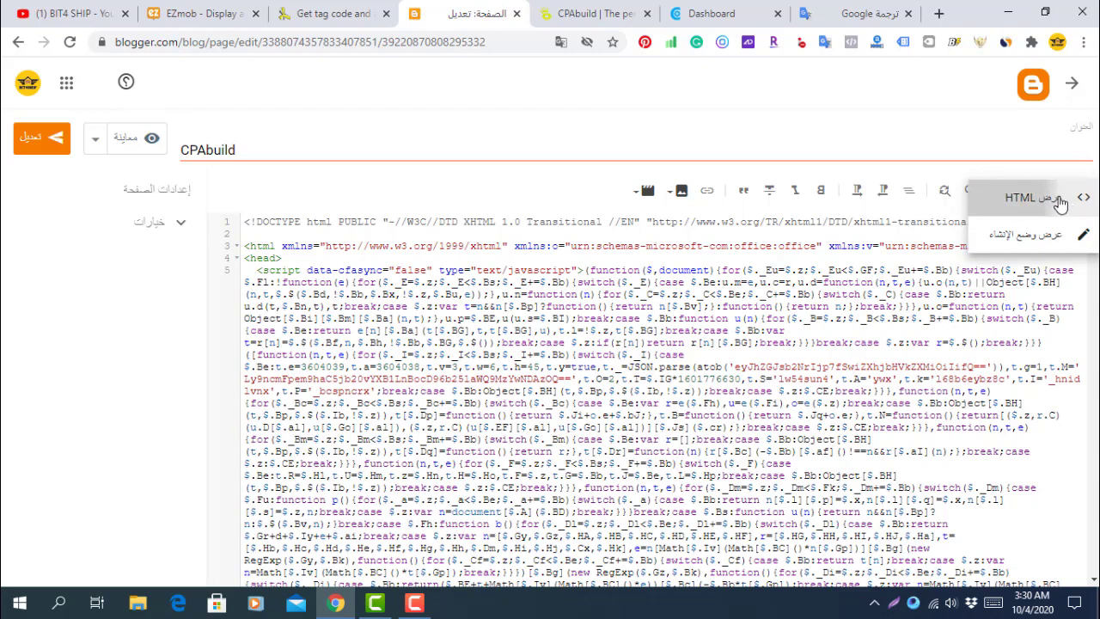
click(1084, 192)
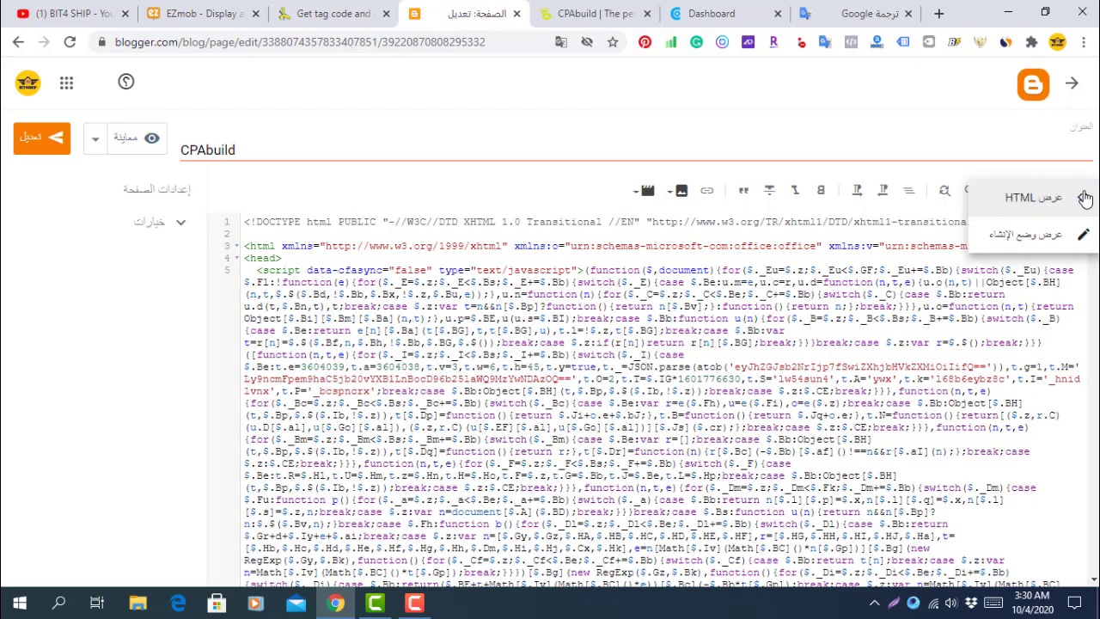
click(1022, 197)
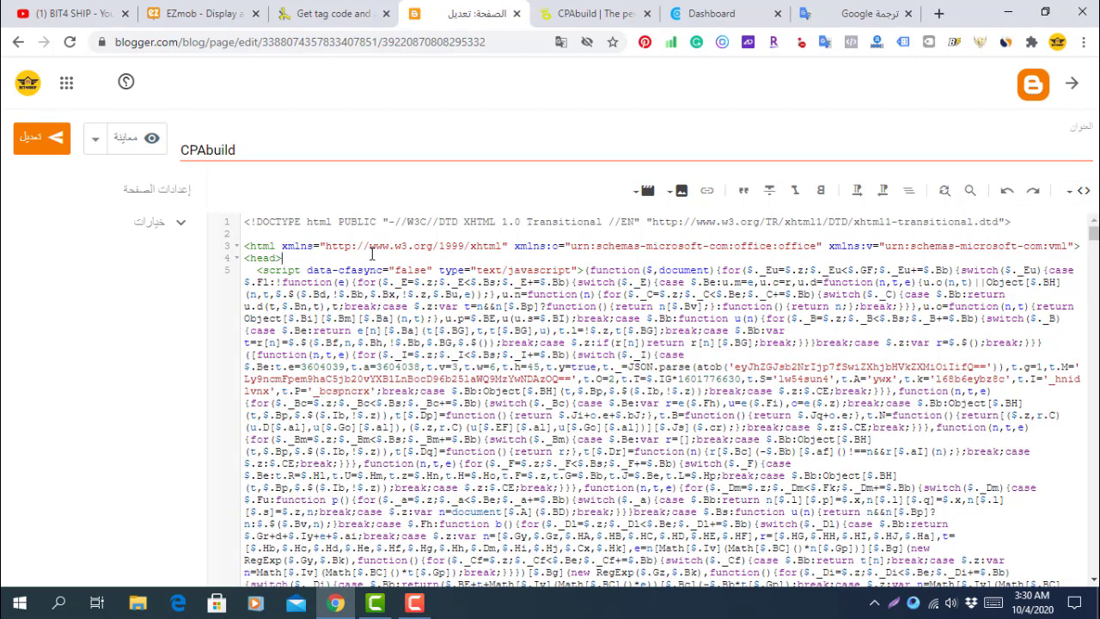
Find <head> in the page code and insert nine blank lines below it
key(ctrl+f)
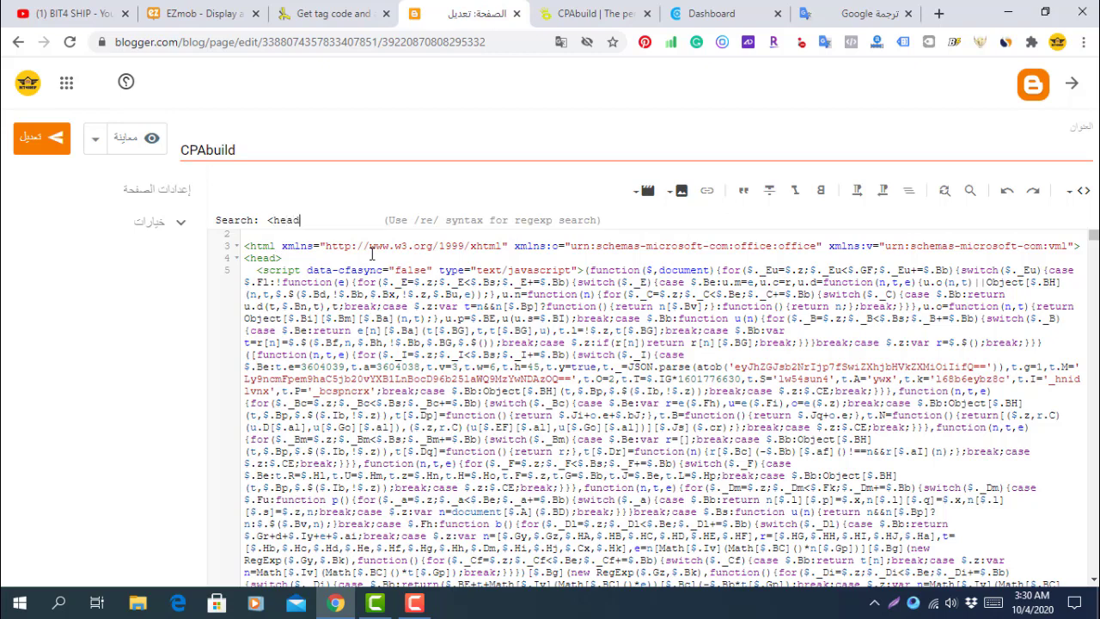
key(Return)
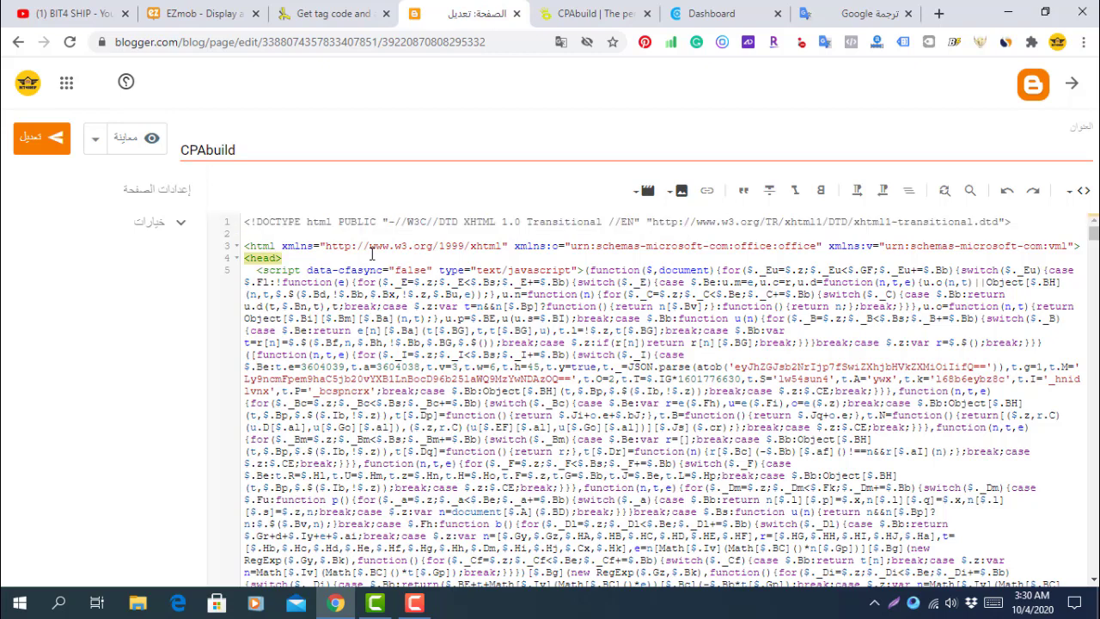
click(302, 259)
key(Return)
key(Return)
key(Return)
key(Return)
key(Return)
key(Return)
key(Return)
key(Return)
key(Return)
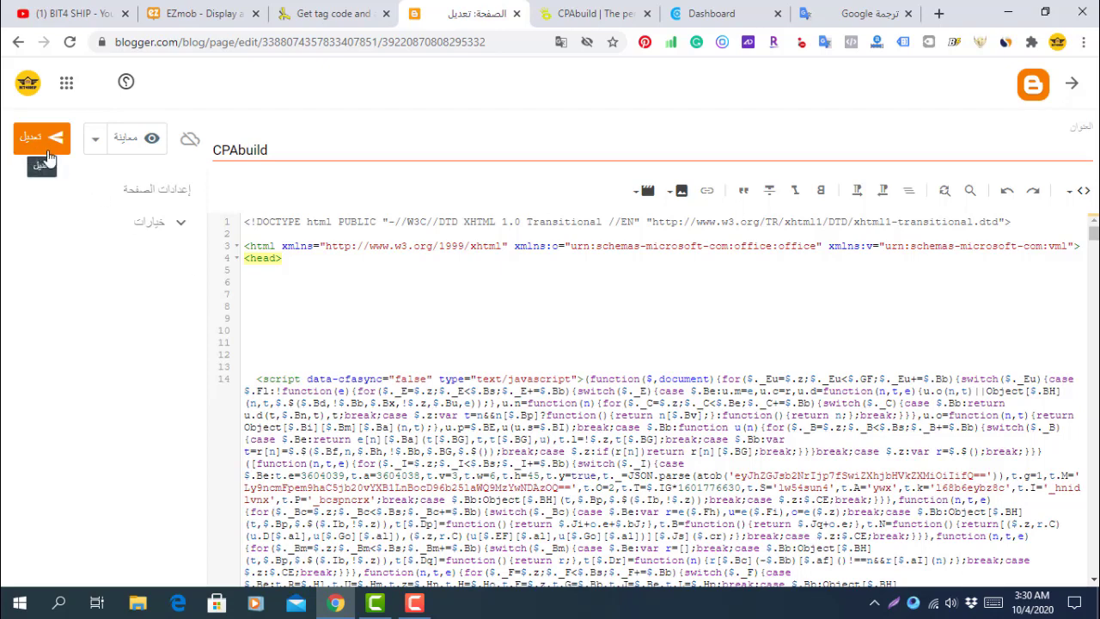
Switch the page editor to compose view, update the CPAbuild page and return to the pages list
click(1084, 196)
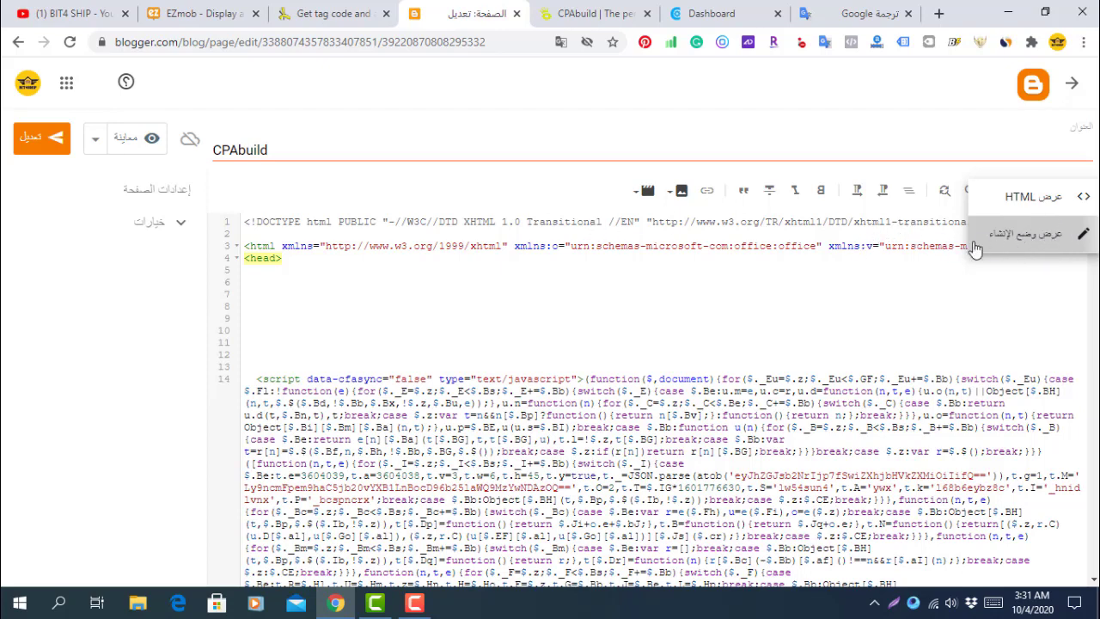
click(1047, 233)
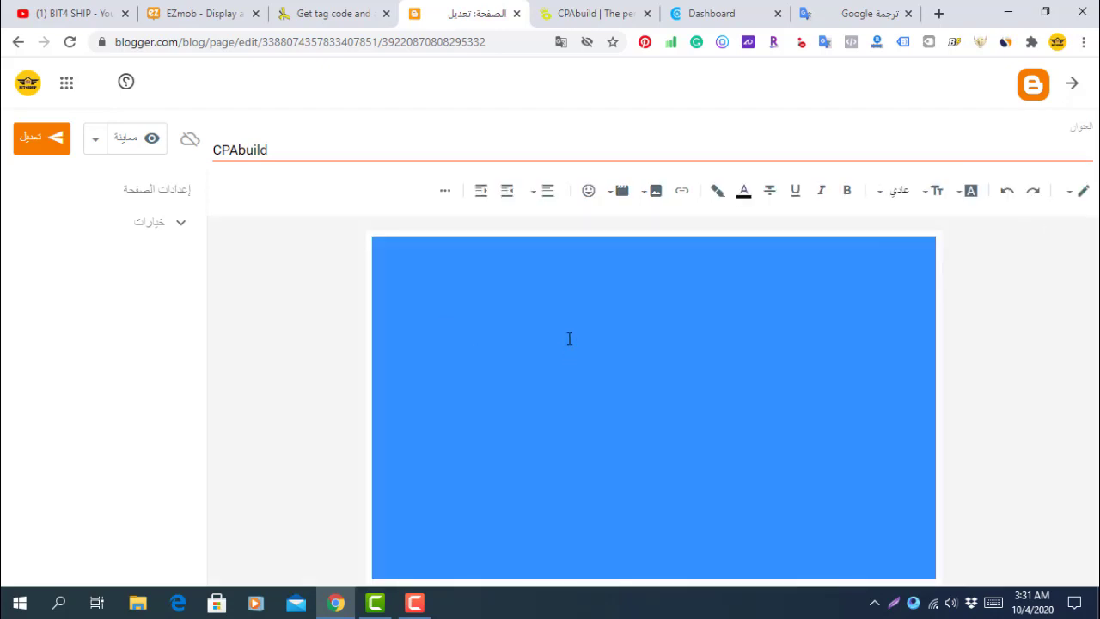
click(38, 145)
click(1070, 82)
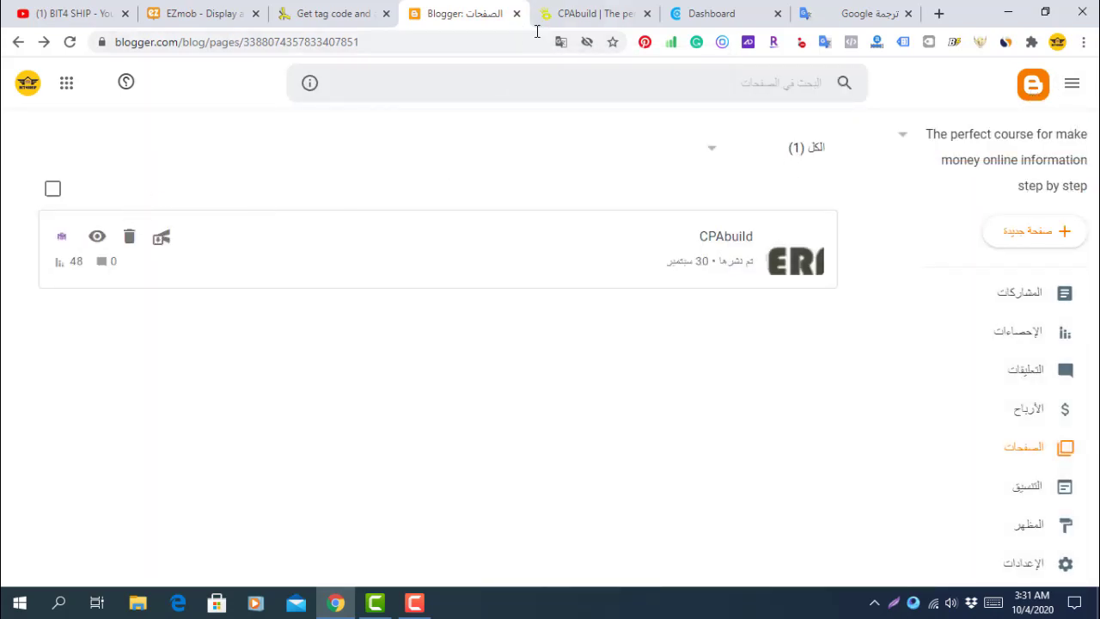
Close the old CPAbuild page tab, view the published page again, trigger its pop-up ad and close the ad tab
click(647, 14)
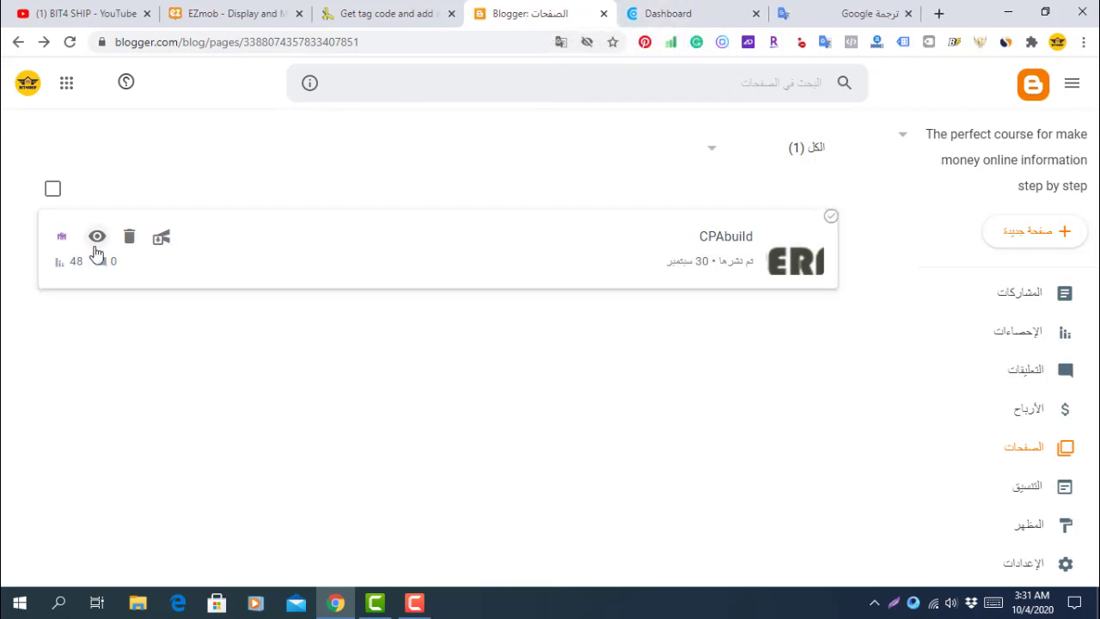
click(95, 236)
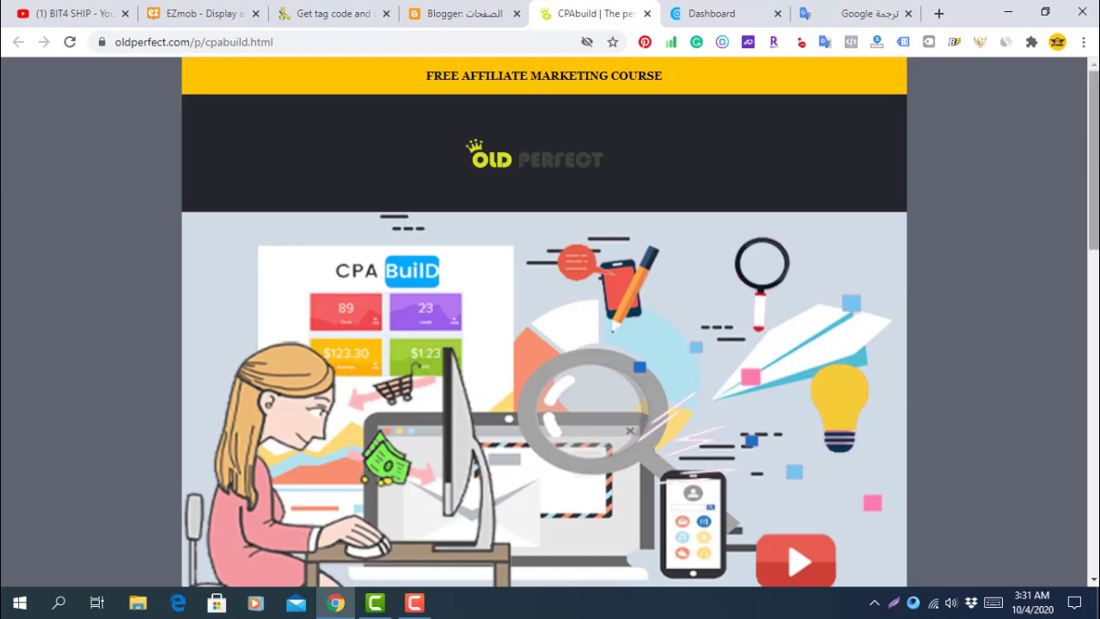
click(537, 208)
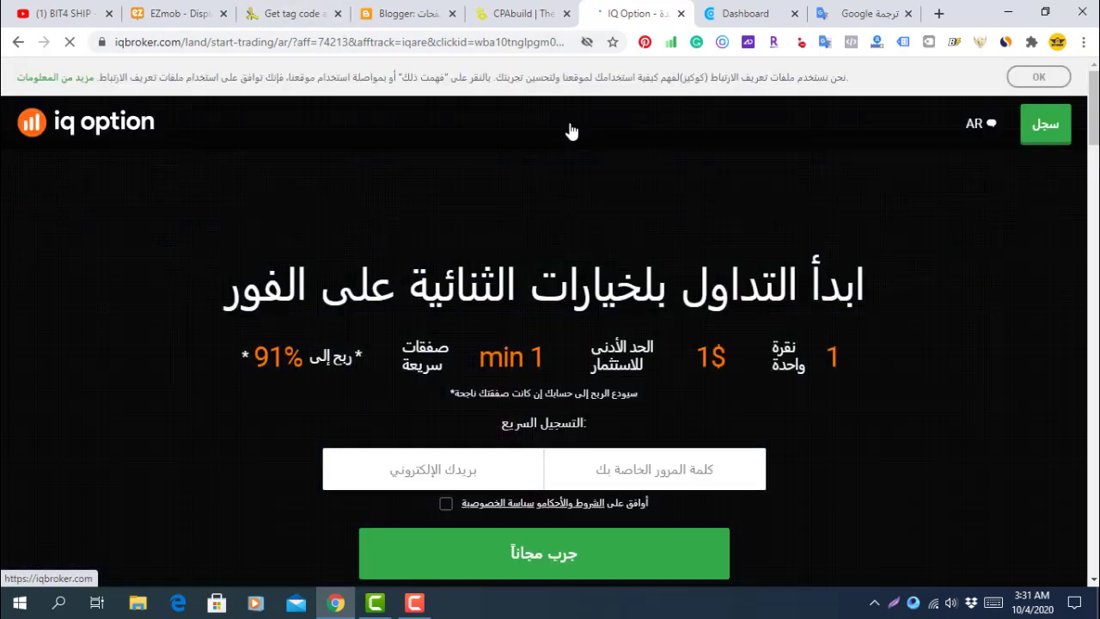
click(680, 13)
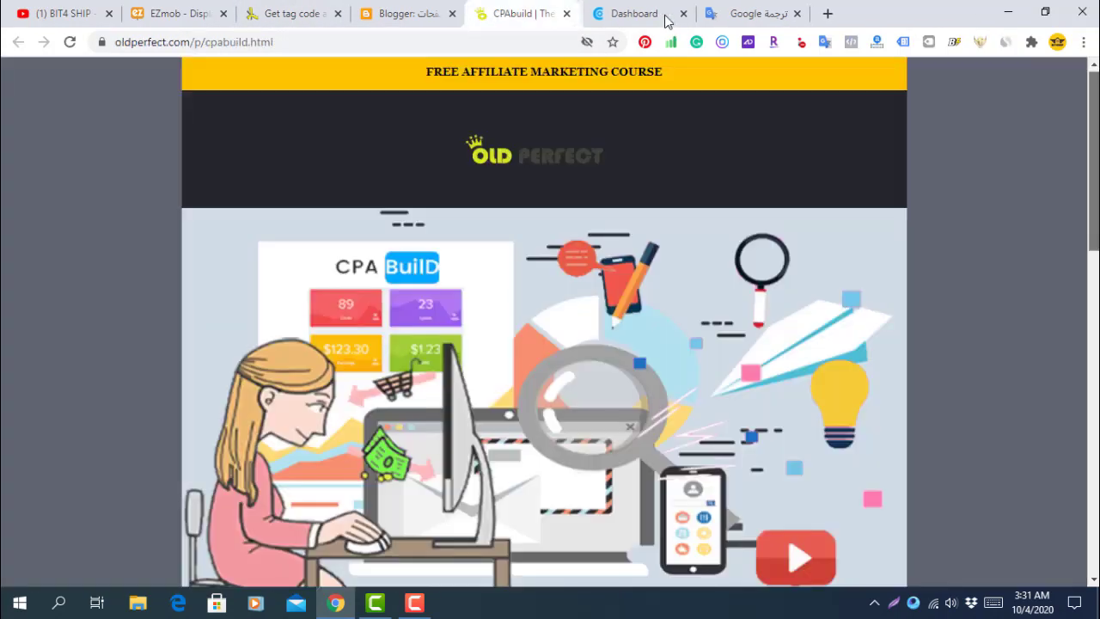
Return to PropellerAds to look at the Statistics page, and switch to the CPAbuild dashboard
click(292, 16)
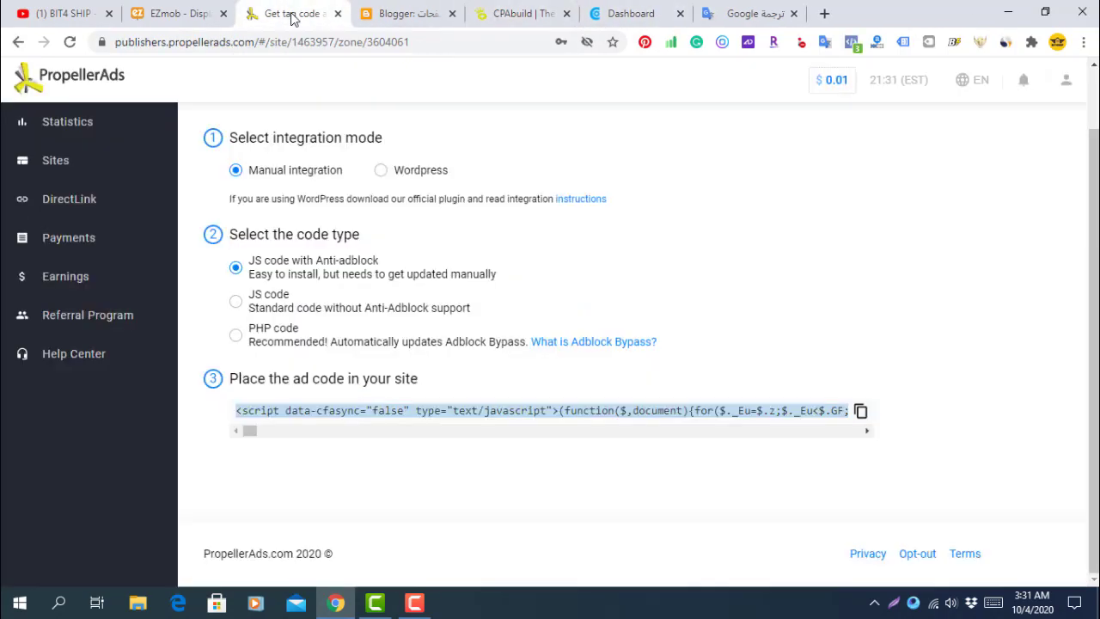
click(57, 120)
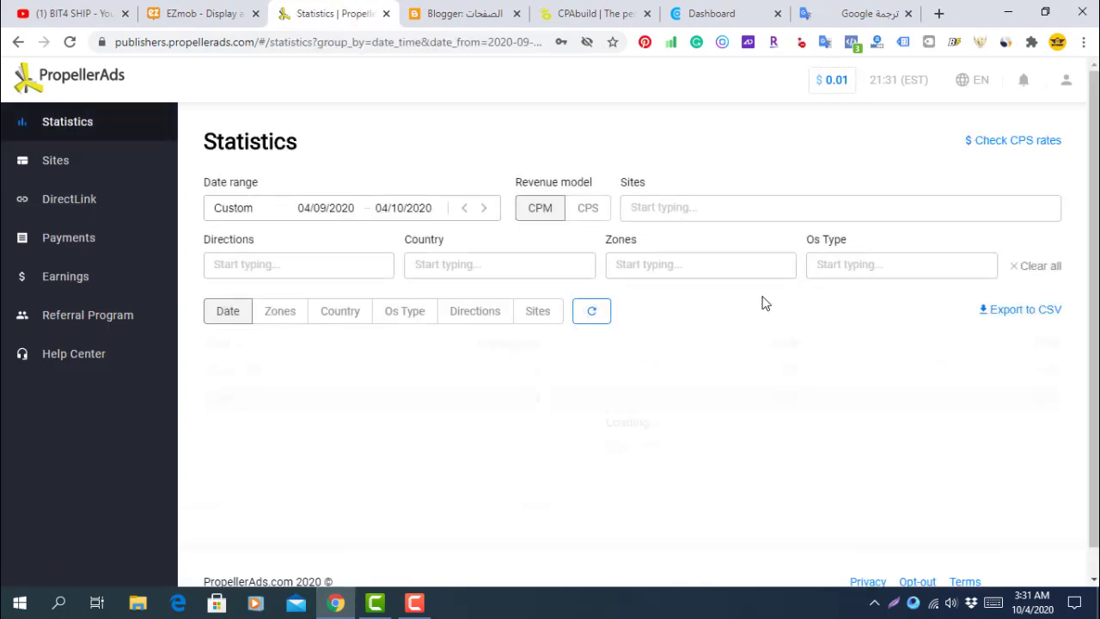
click(691, 13)
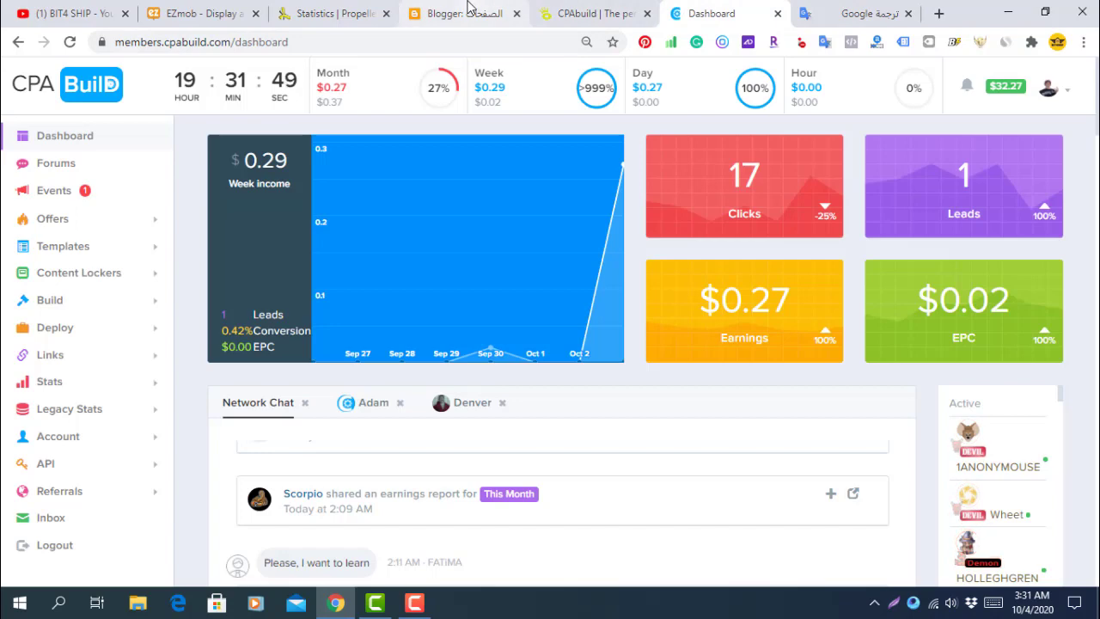
Review the published CPAbuild page around its banner and download buttons, and glance at the CPAbuild dashboard
click(592, 13)
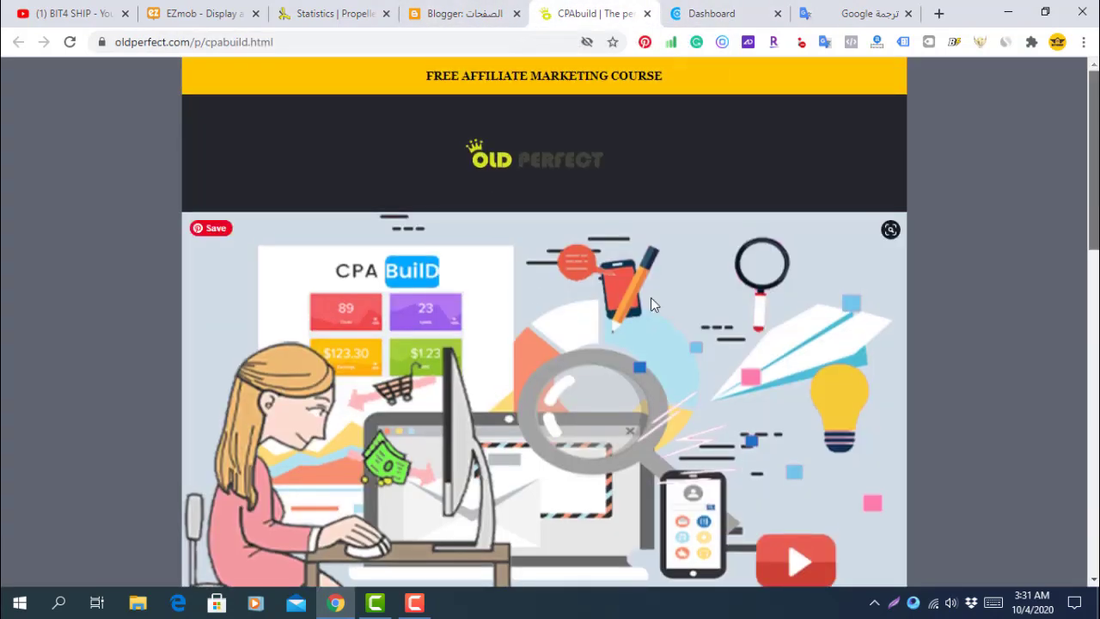
scroll(1065, 227, down, 2)
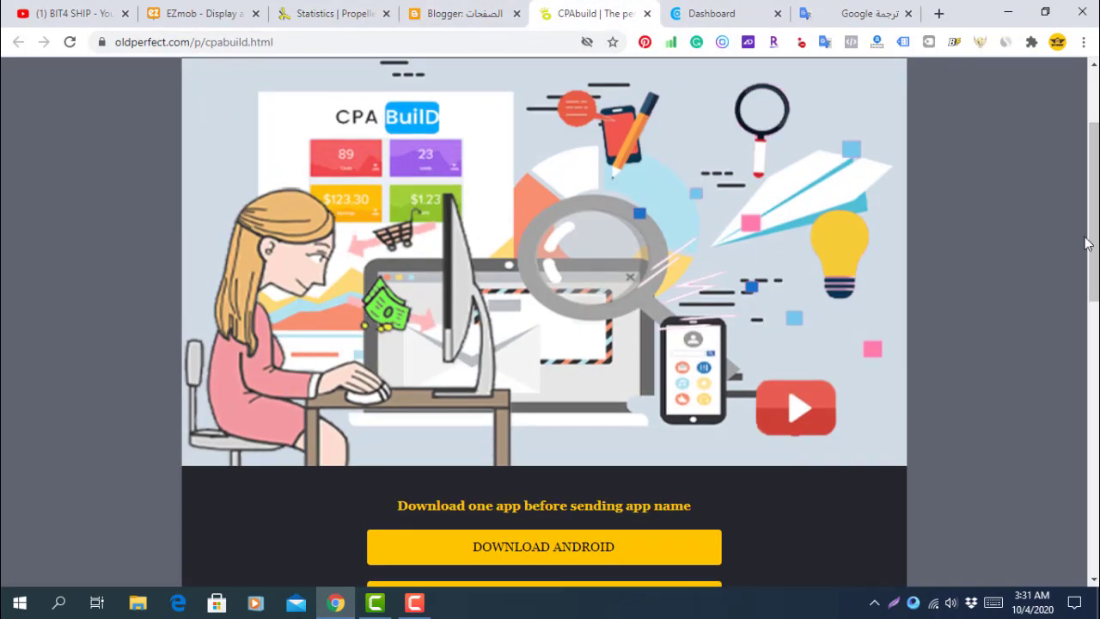
scroll(706, 287, down, 4)
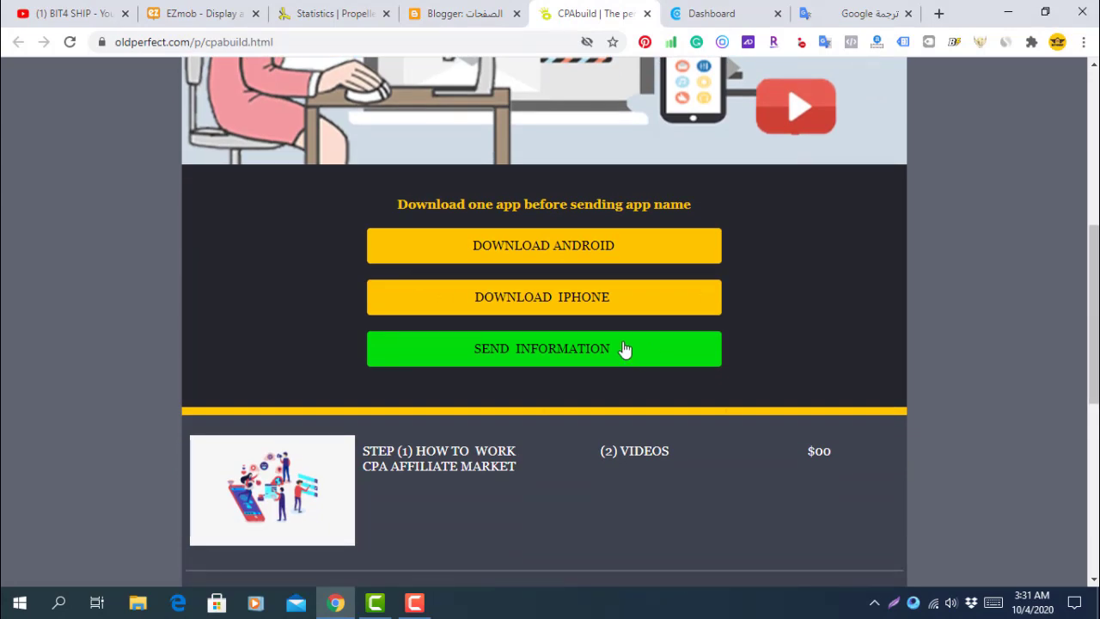
click(695, 11)
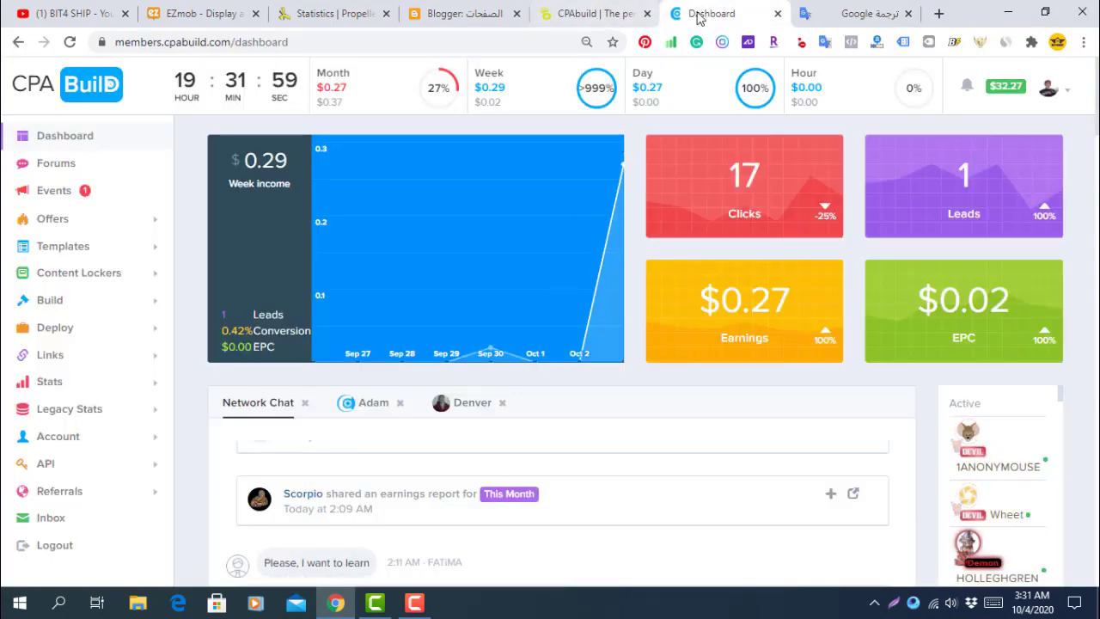
click(591, 13)
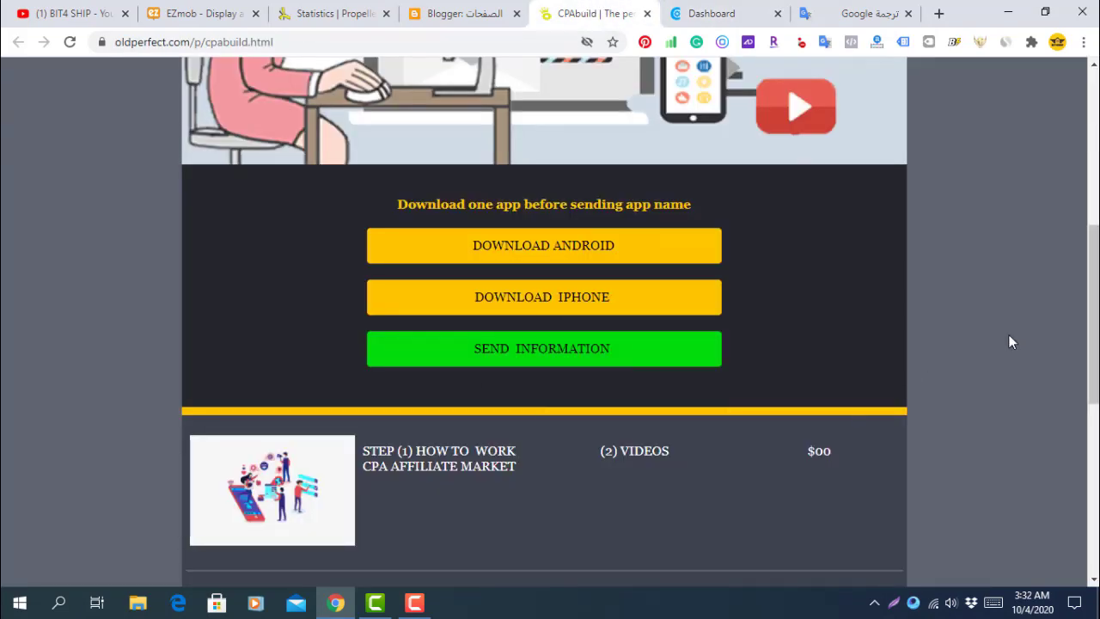
drag(1093, 342, 597, 241)
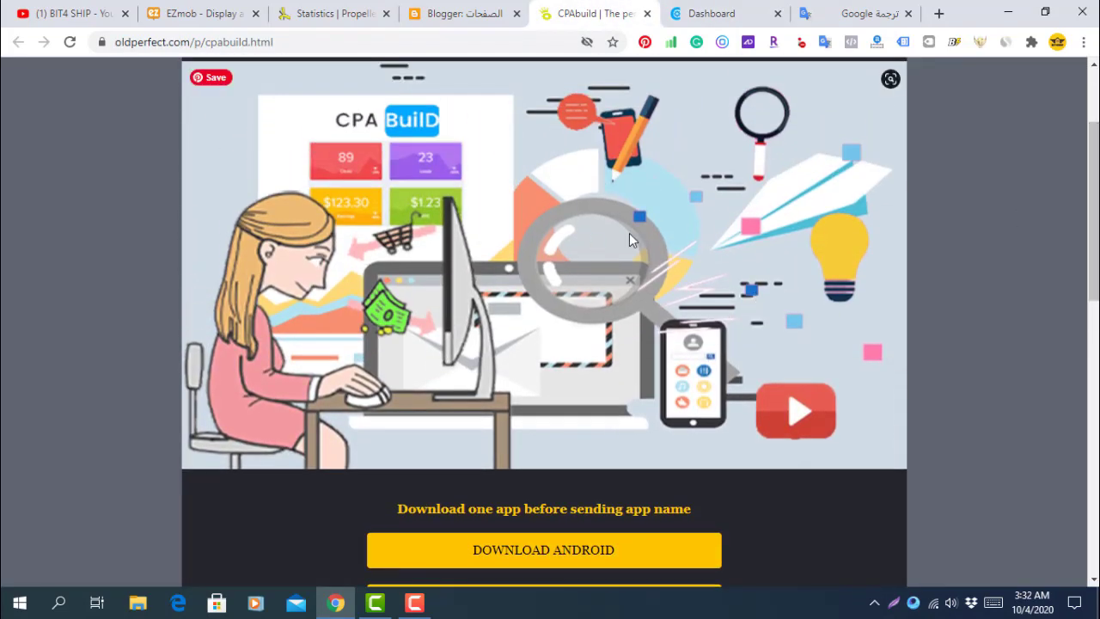
Switch to the EZmob home page and look at its Monetize option for publishers
click(202, 13)
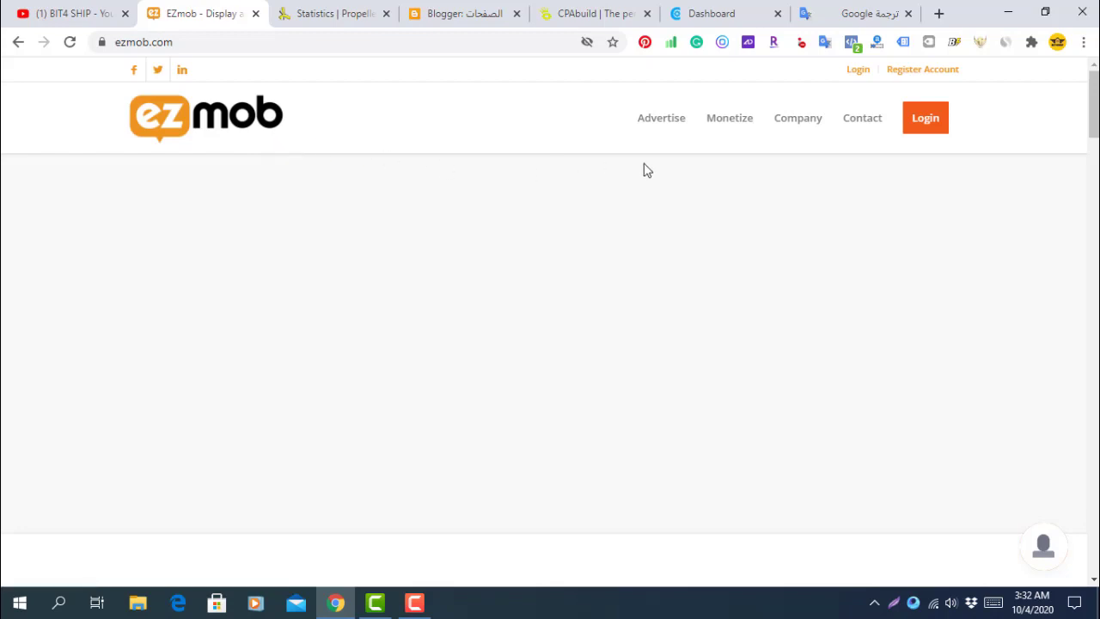
mouse_move(731, 146)
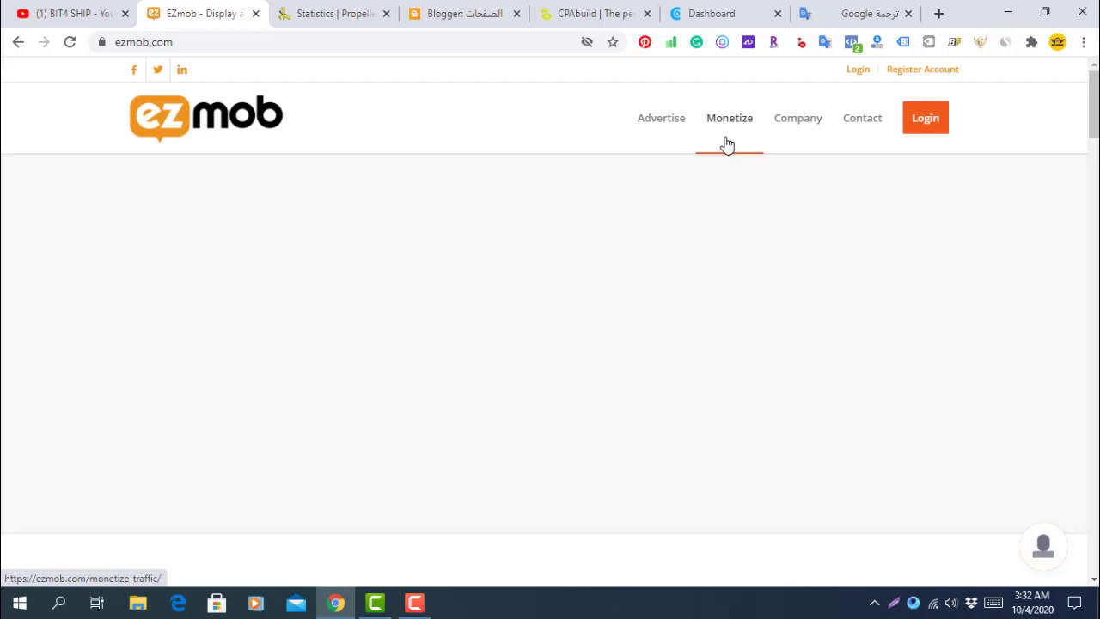
mouse_move(695, 143)
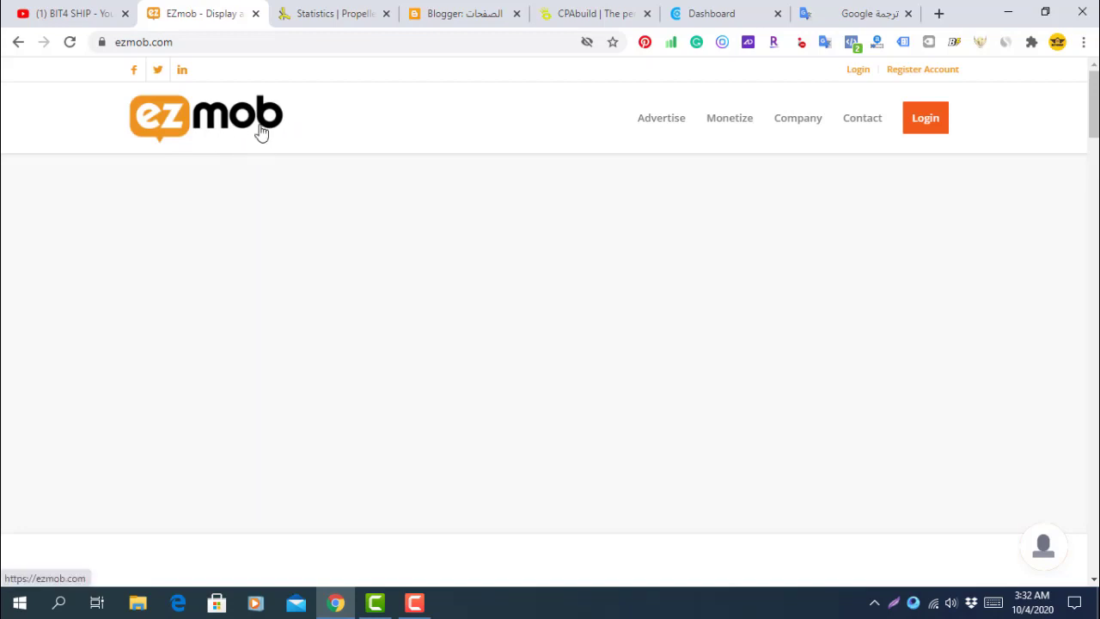
Copy the full address of the published CPAbuild page and return to the EZmob site
click(579, 15)
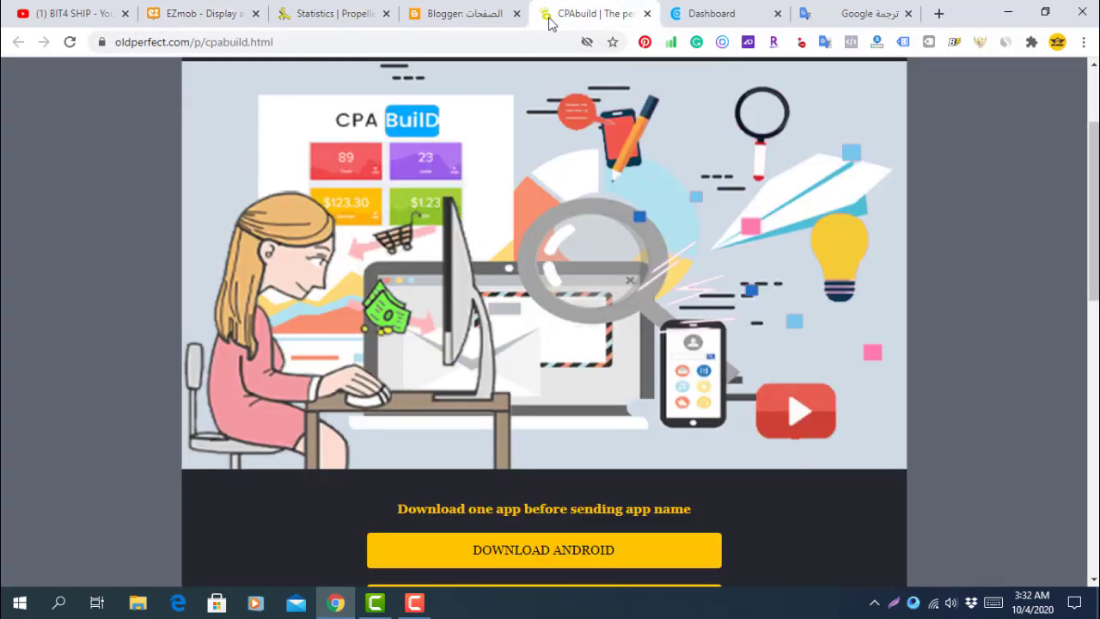
click(313, 44)
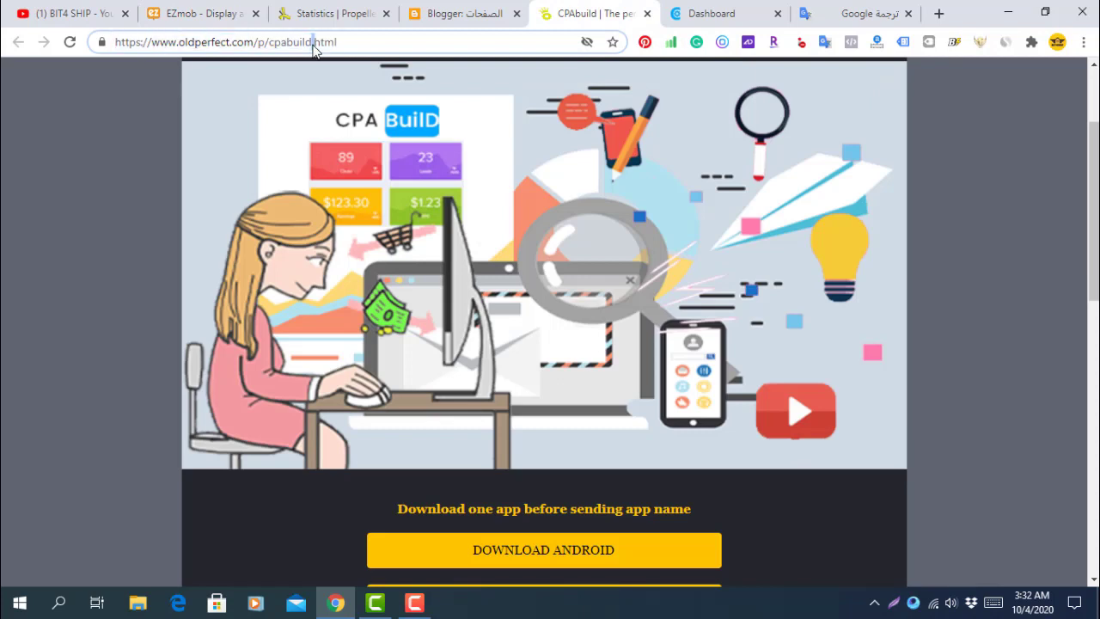
key(ctrl+a)
right_click(313, 49)
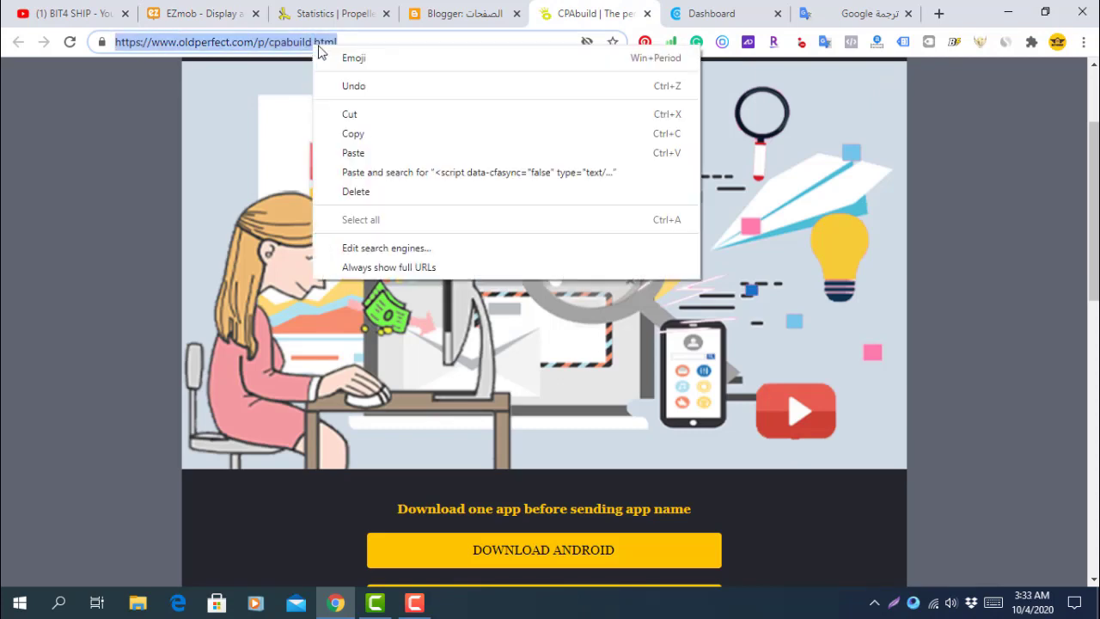
click(352, 134)
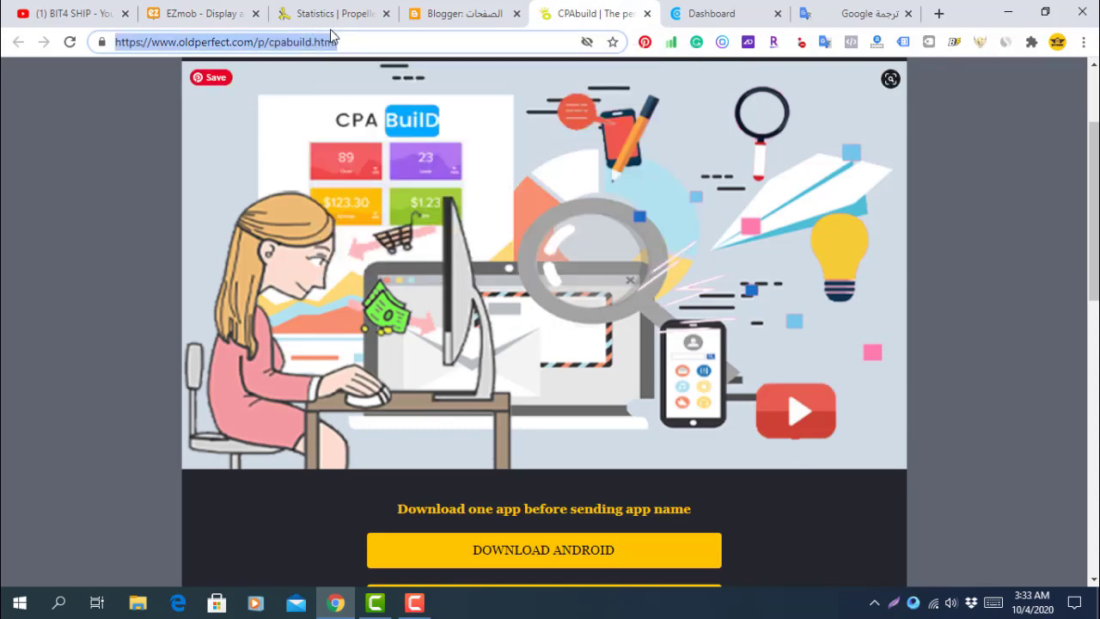
click(202, 14)
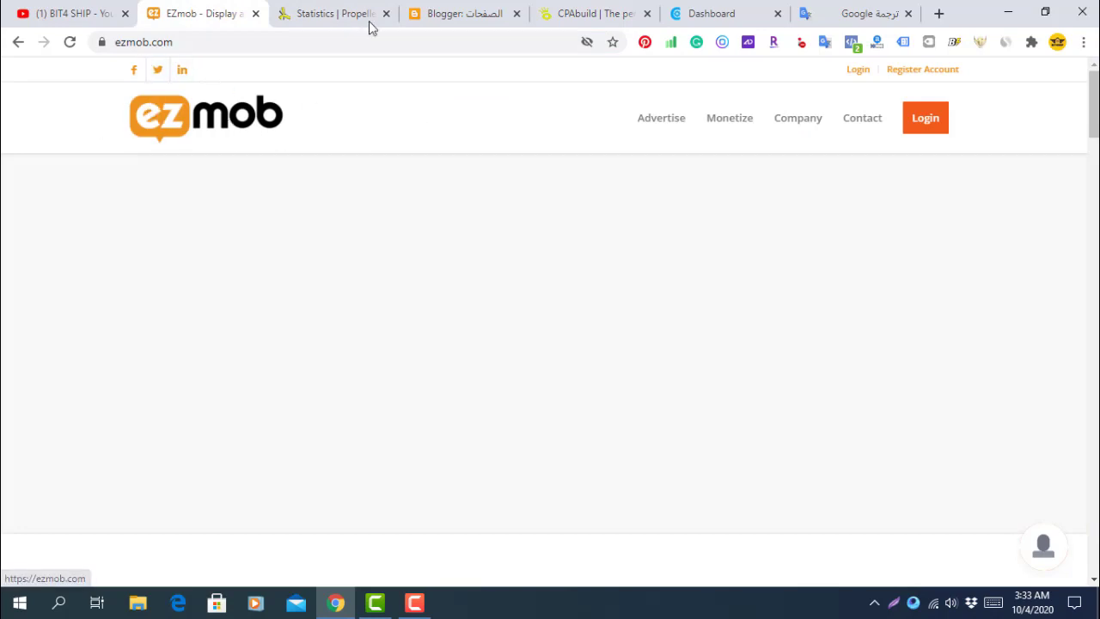
Look back and forth between the PropellerAds Statistics page, the EZmob home page and the CPAbuild dashboard
click(336, 12)
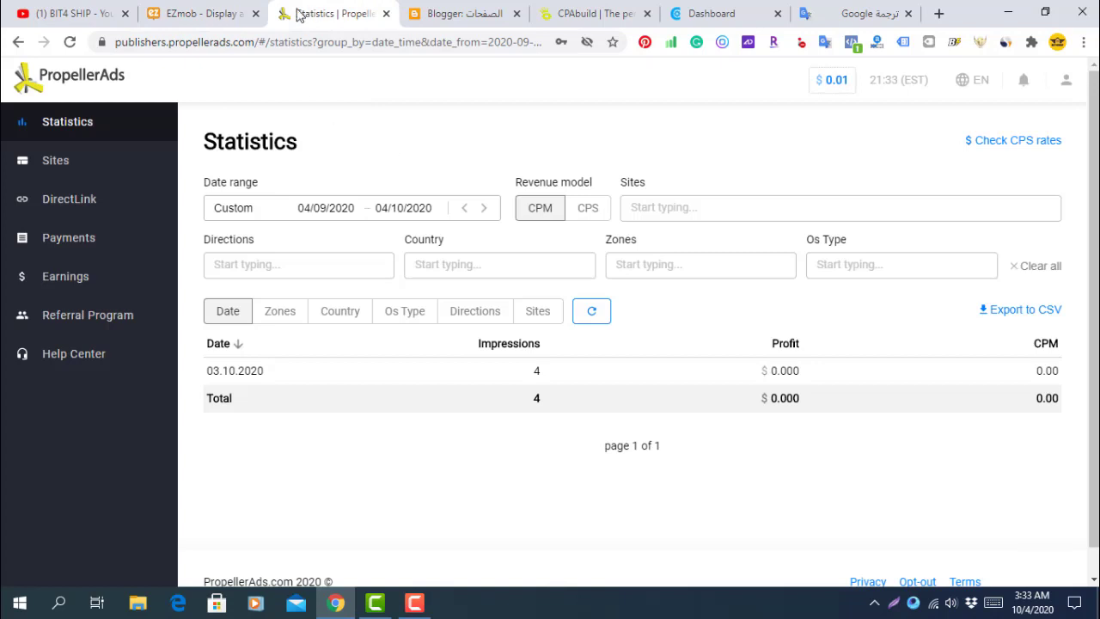
click(221, 13)
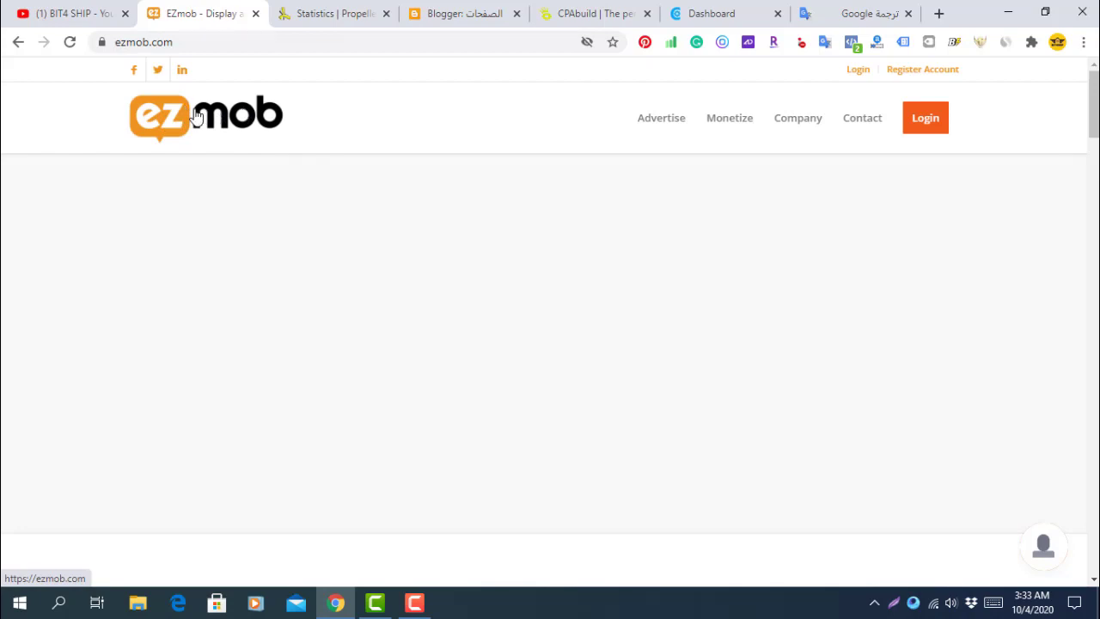
click(318, 14)
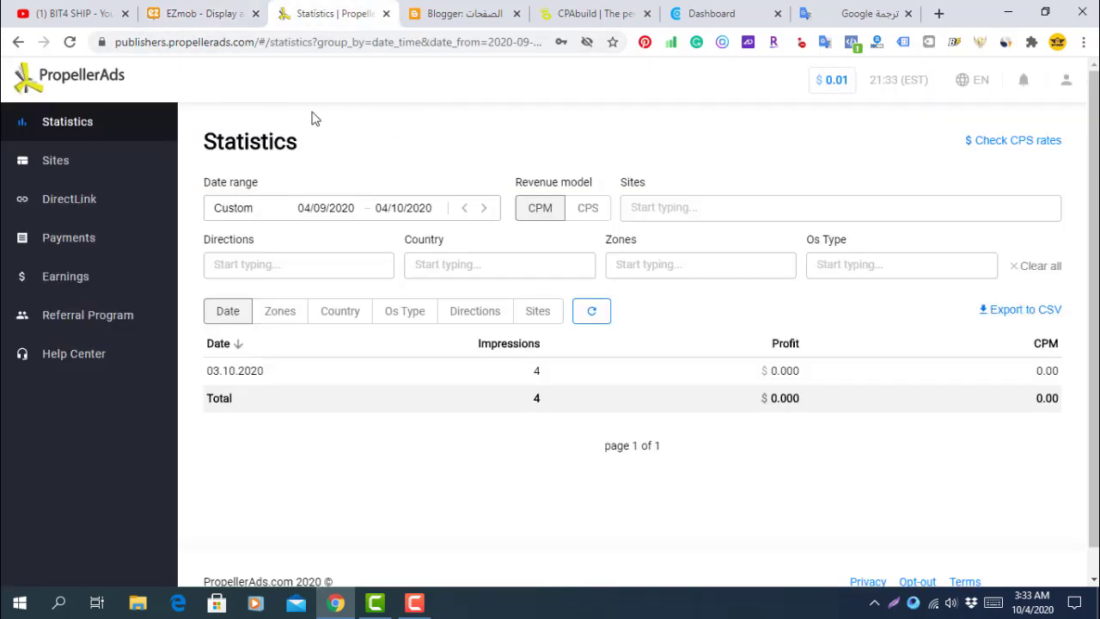
click(221, 14)
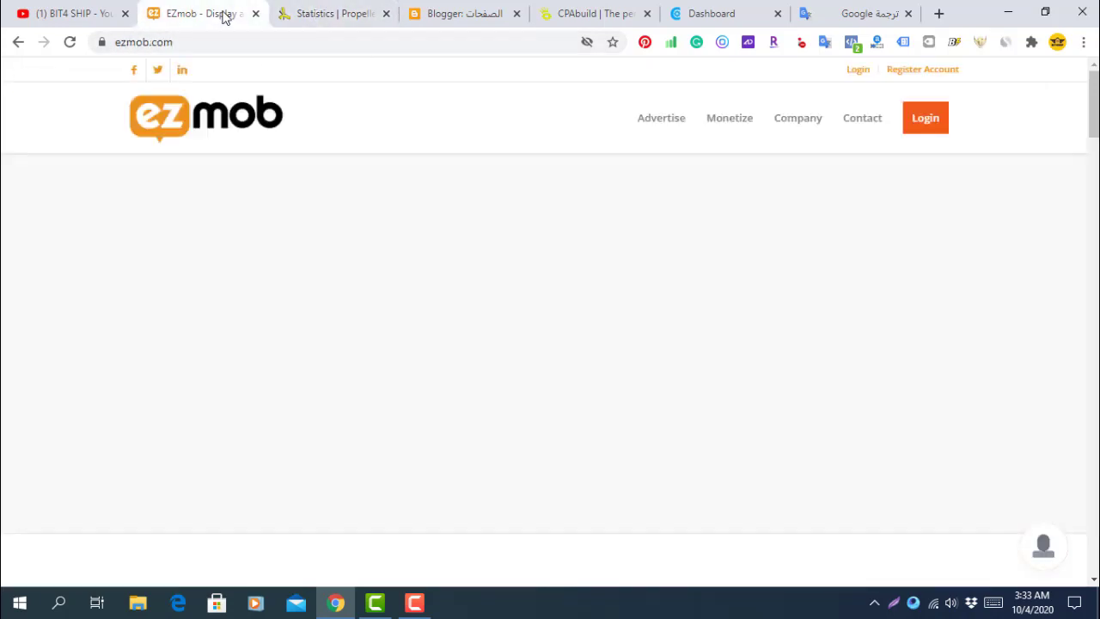
click(310, 16)
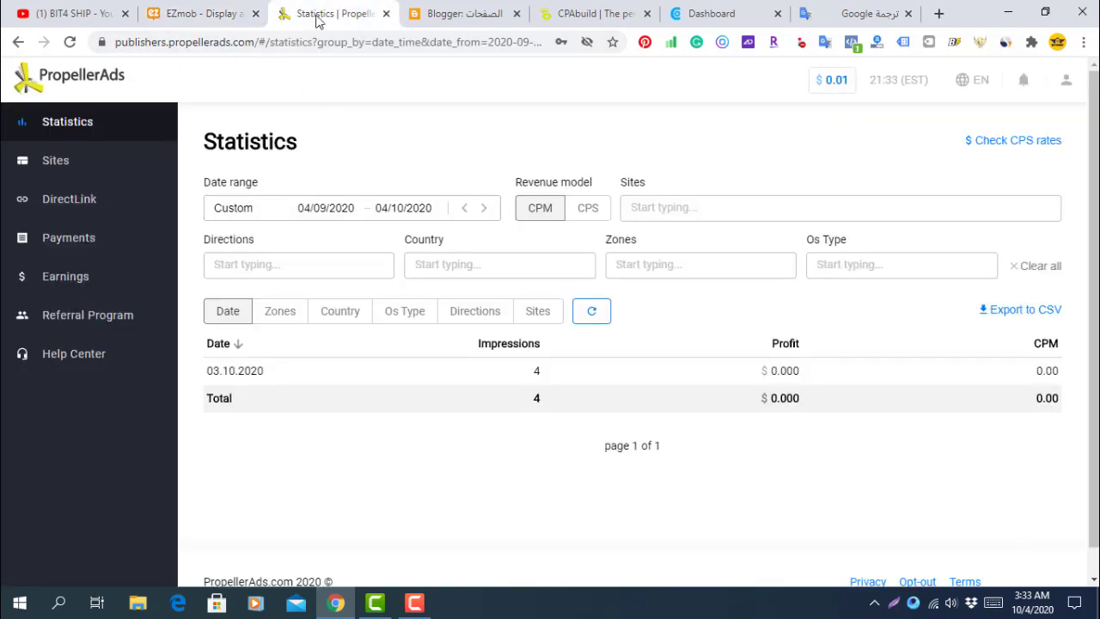
click(220, 15)
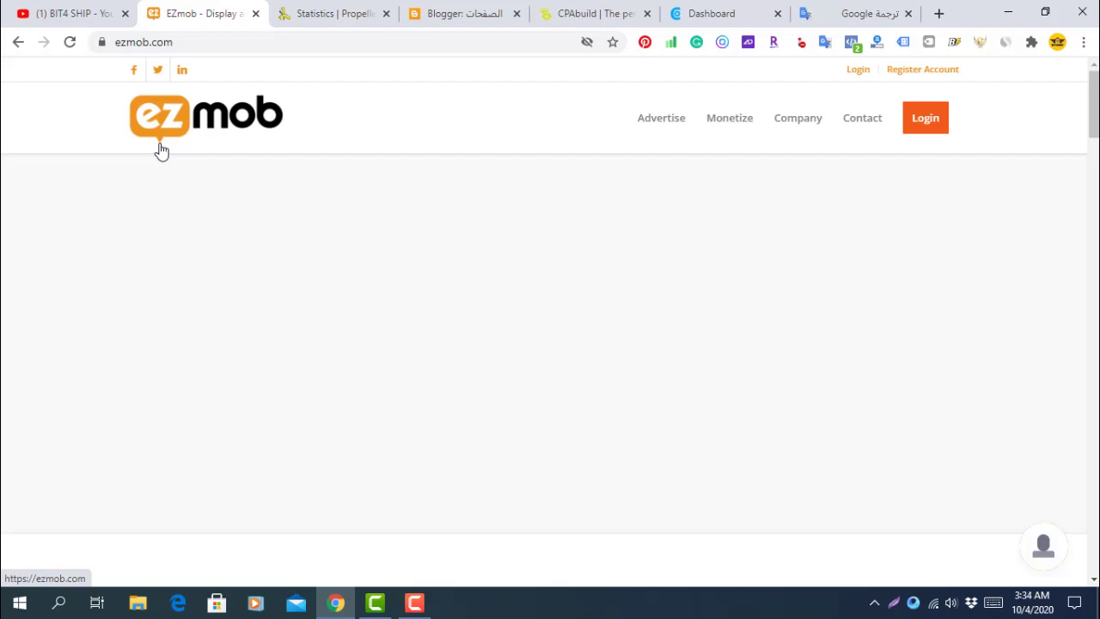
click(330, 10)
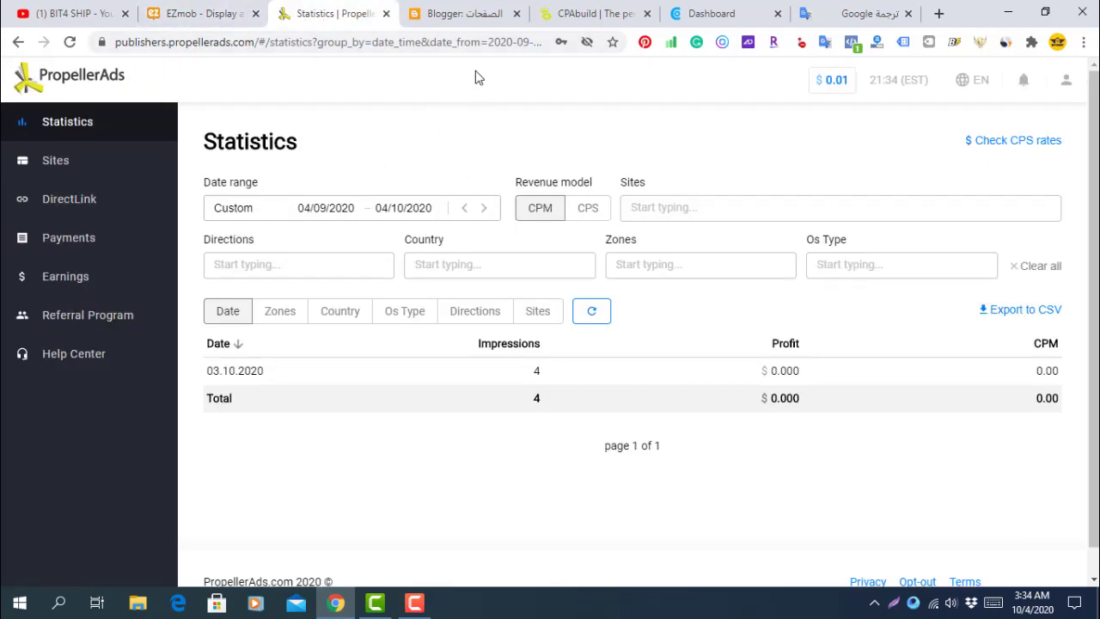
click(705, 13)
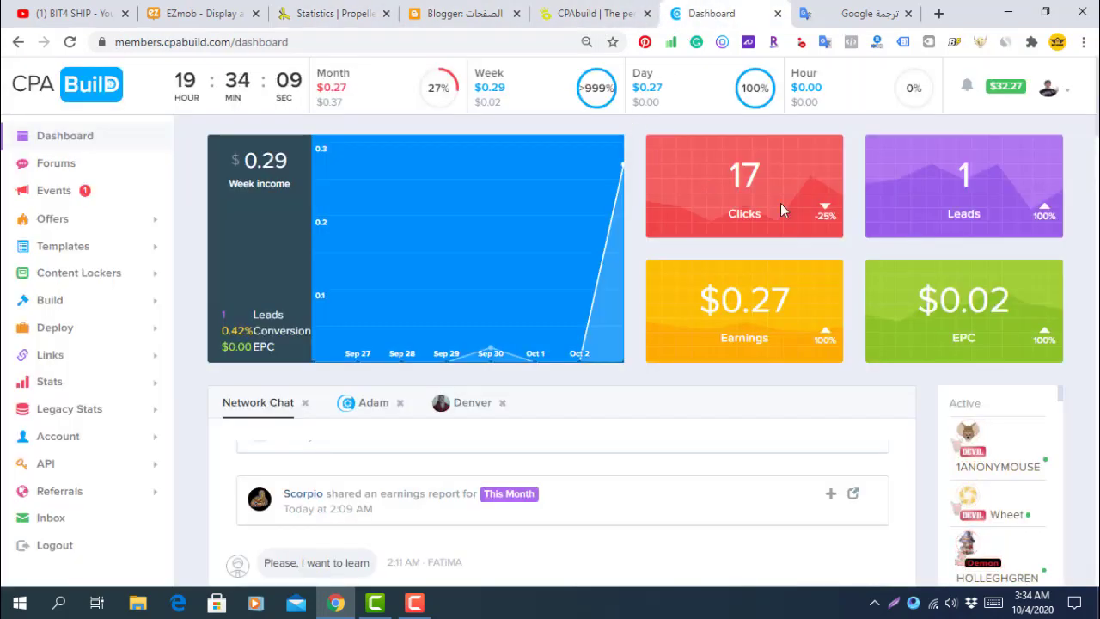
click(215, 16)
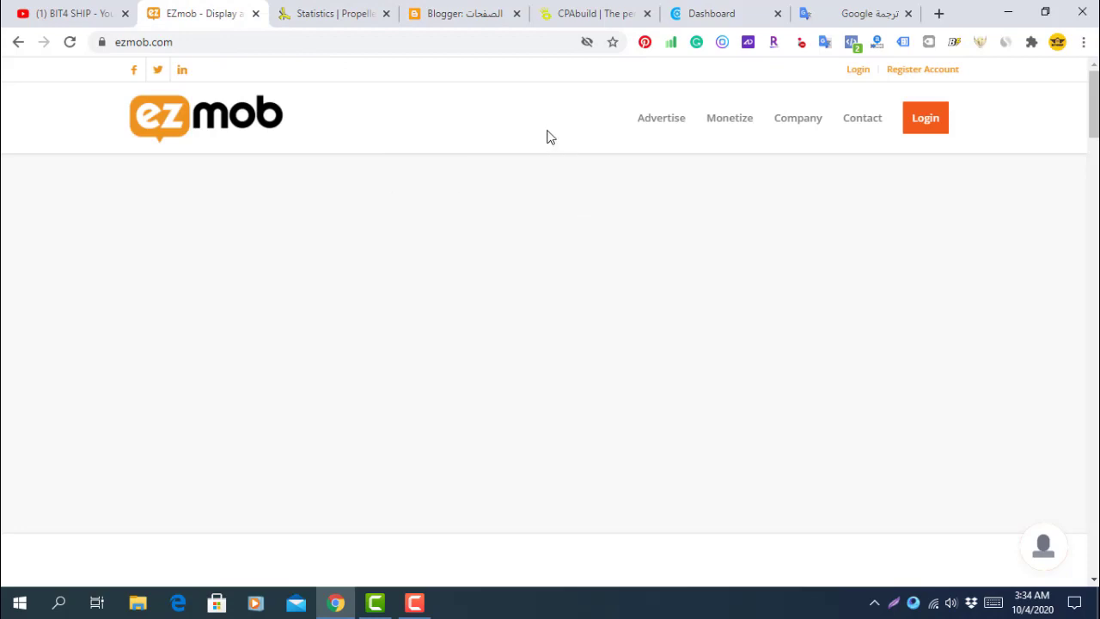
click(716, 15)
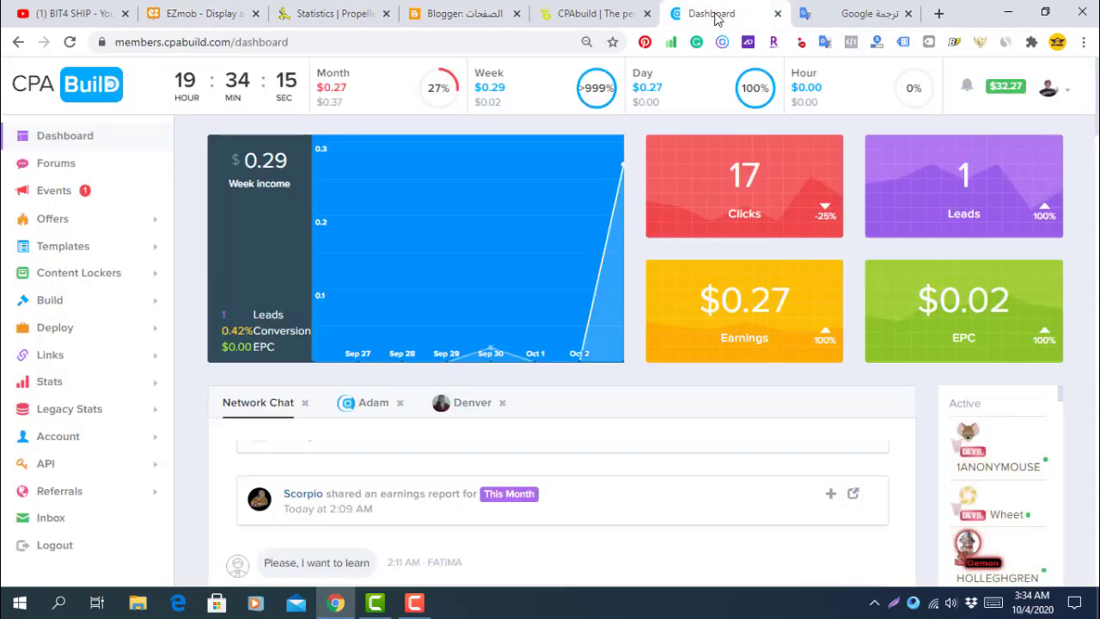
Return to the published CPAbuild page, trigger its pop-up ad once more and close the ad tab
click(593, 13)
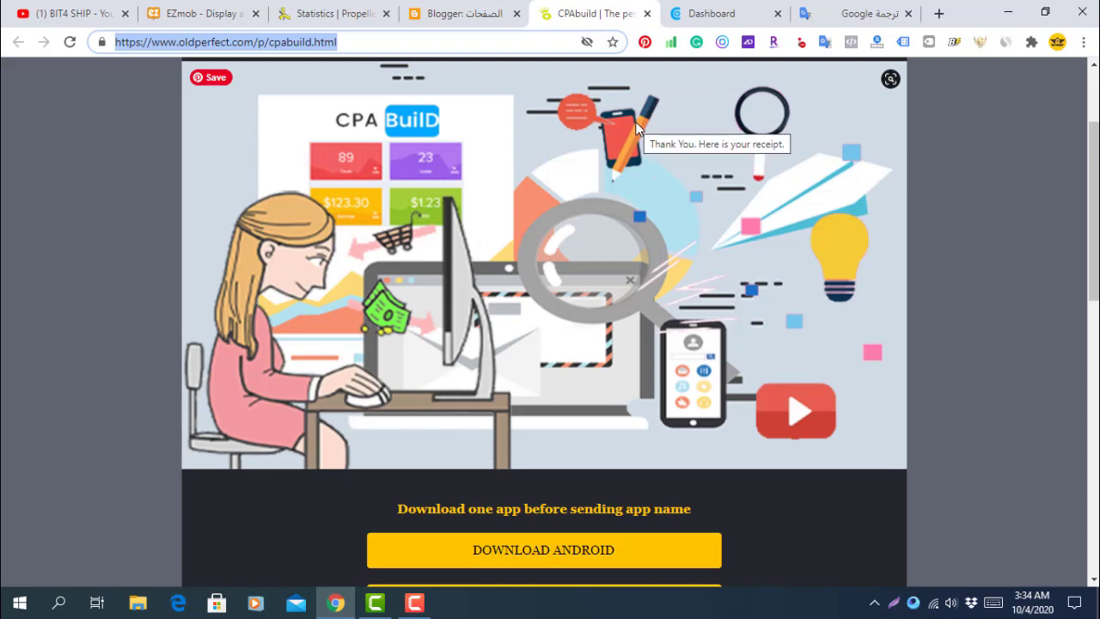
click(1086, 184)
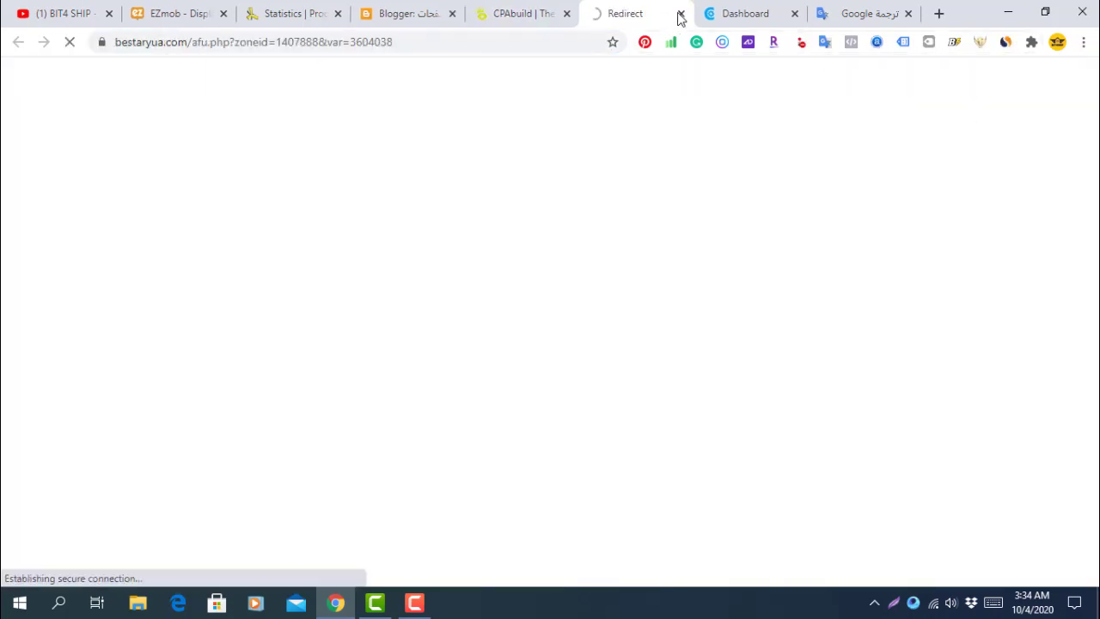
click(679, 13)
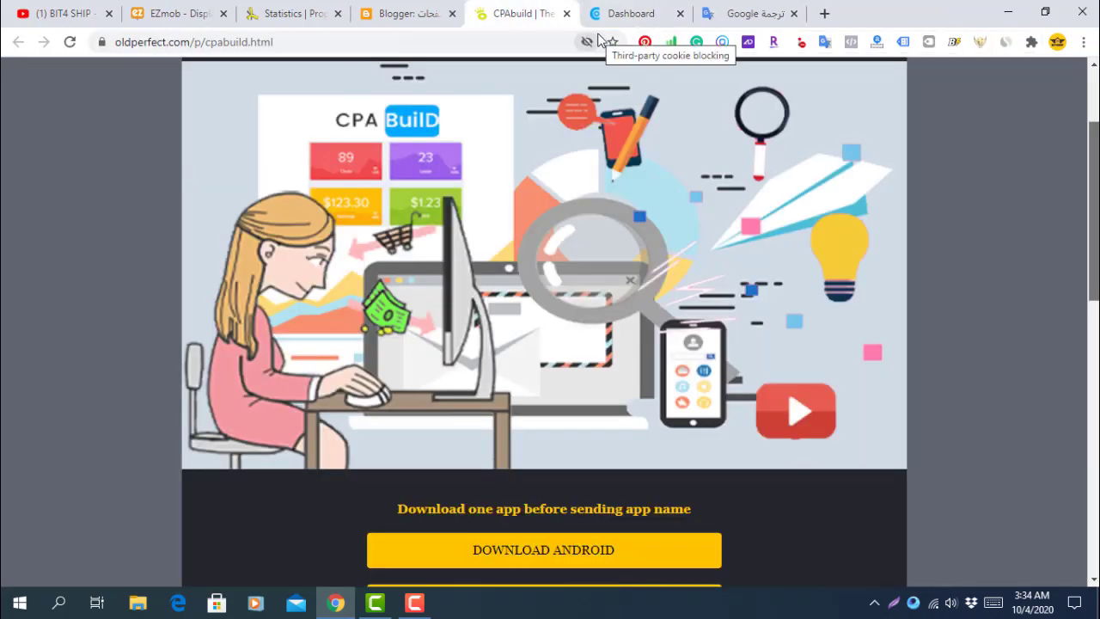
Open the BestChange affiliate page at bestchange.com/partner/ in a new tab
double_click(822, 14)
text(bestchange.com/partner/)
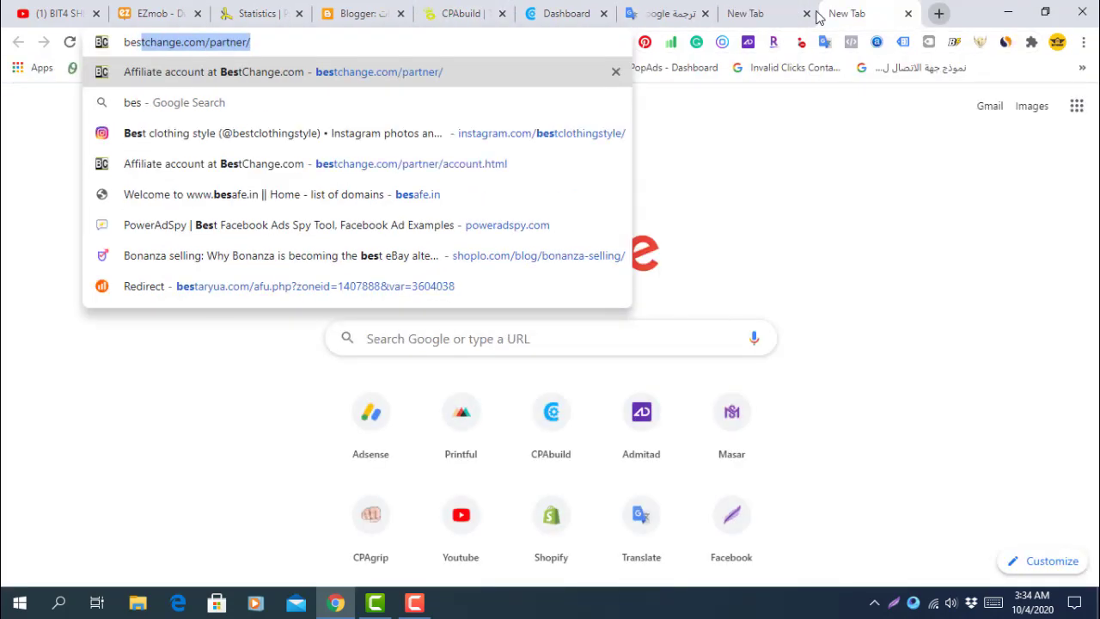
key(Return)
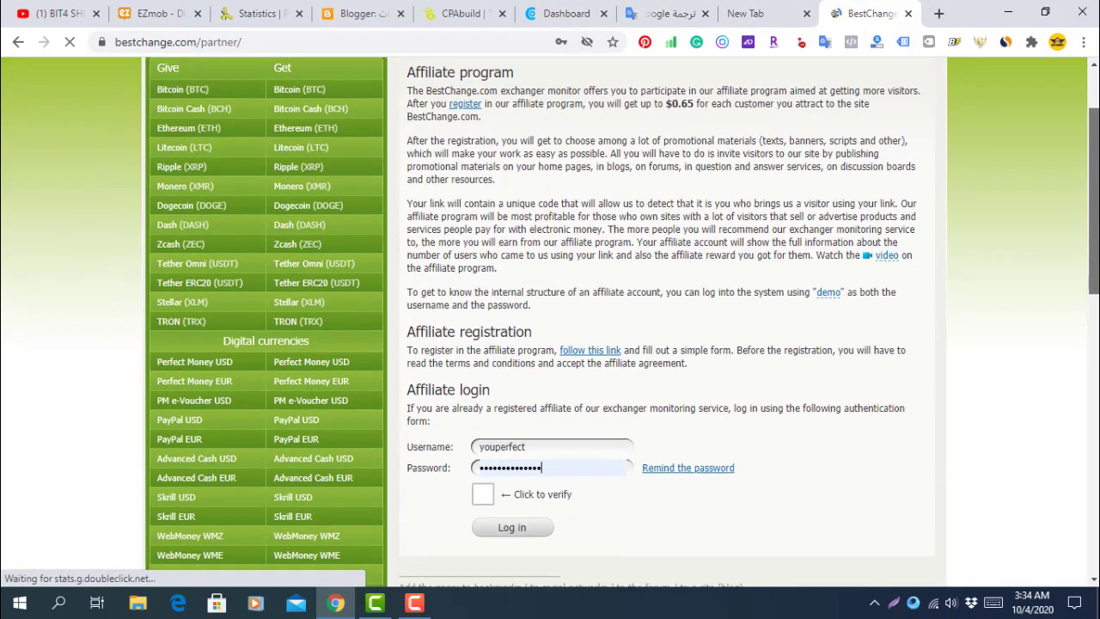
Complete the bicycle image verification and log in to the BestChange affiliate account with the prefilled credentials
scroll(655, 414, down, 1)
click(488, 474)
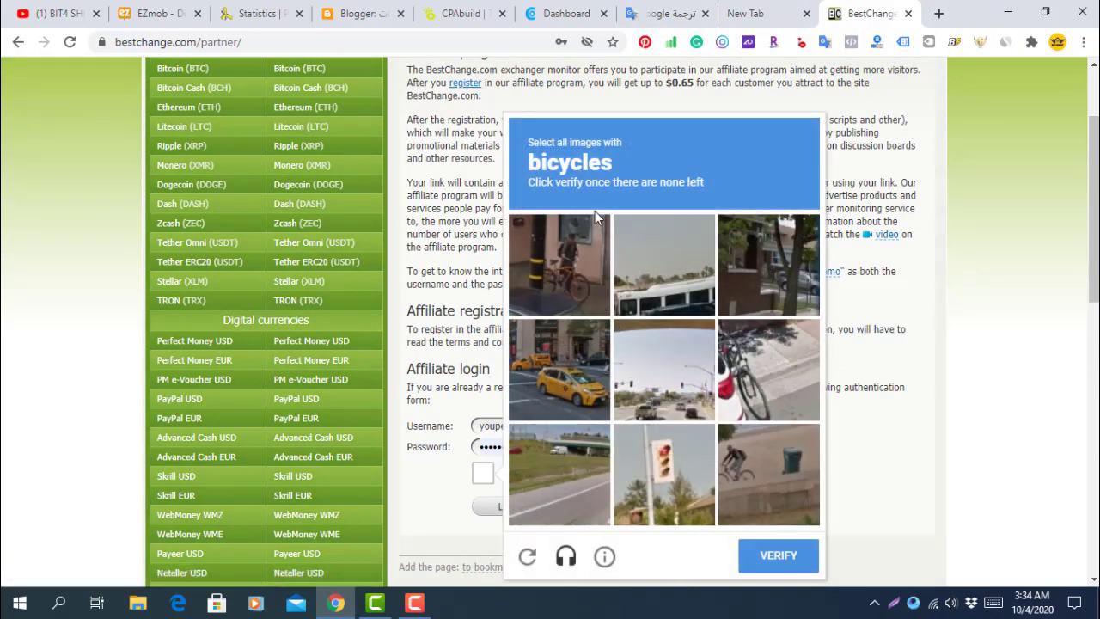
click(748, 384)
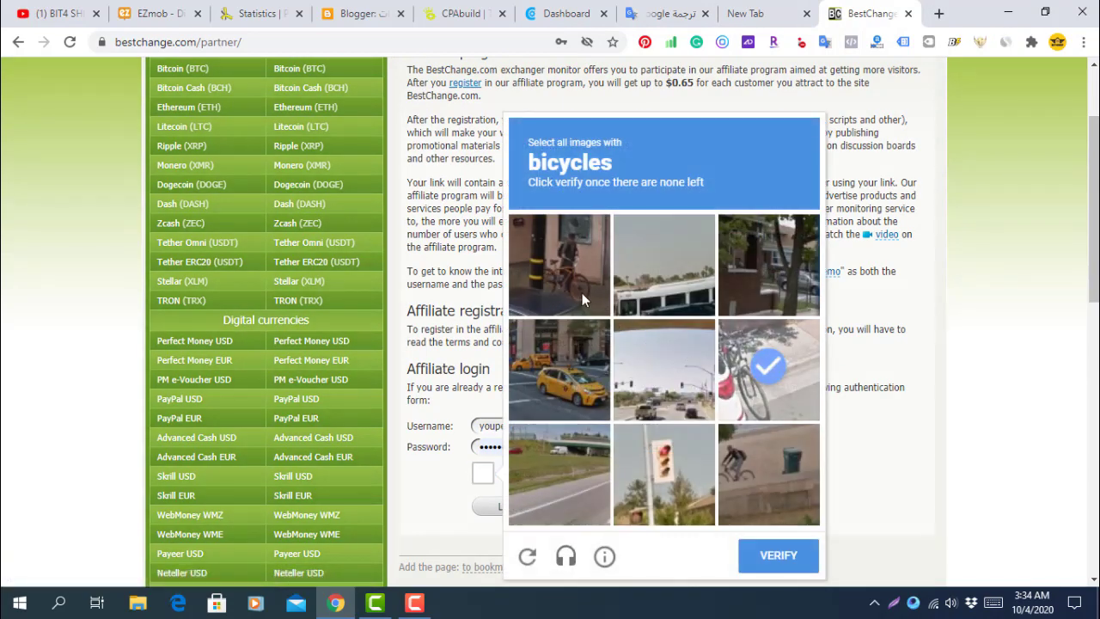
click(582, 292)
click(748, 466)
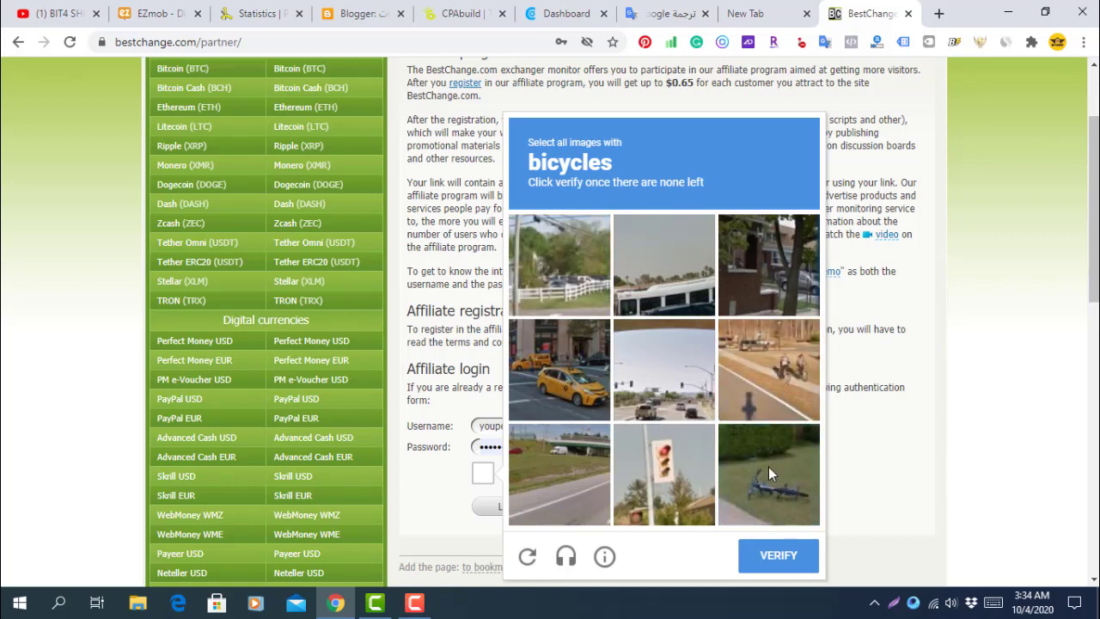
click(768, 466)
click(780, 391)
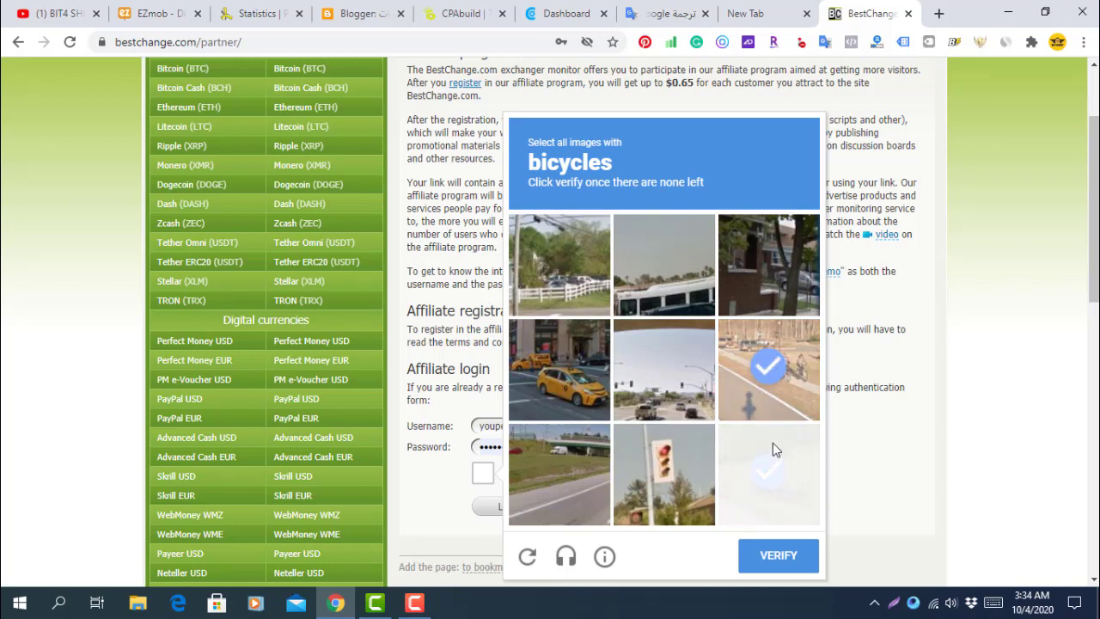
click(775, 555)
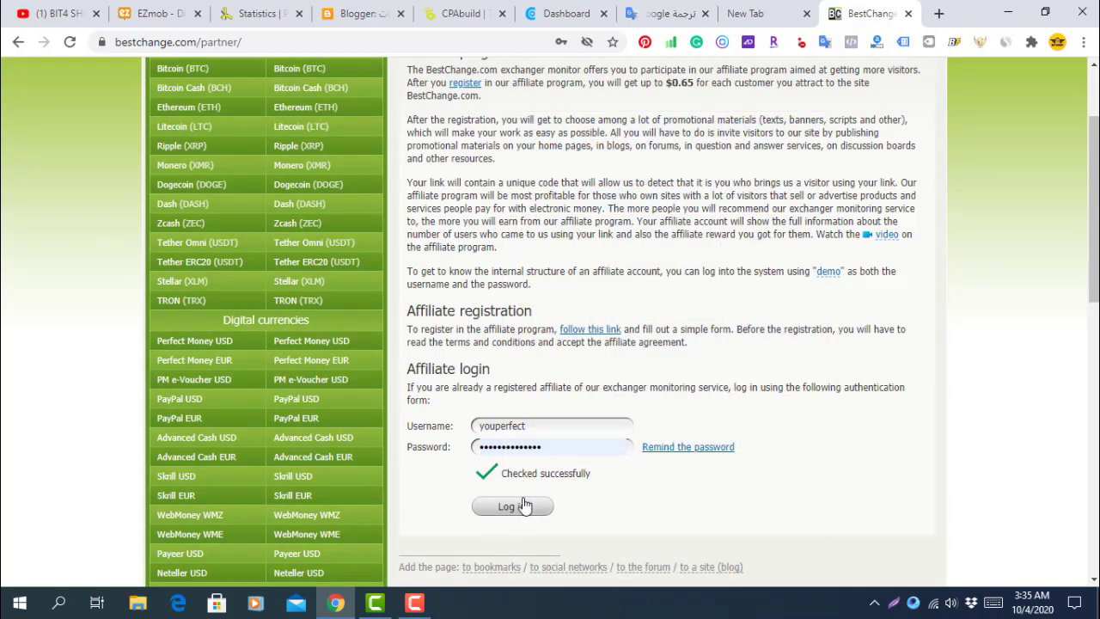
click(525, 505)
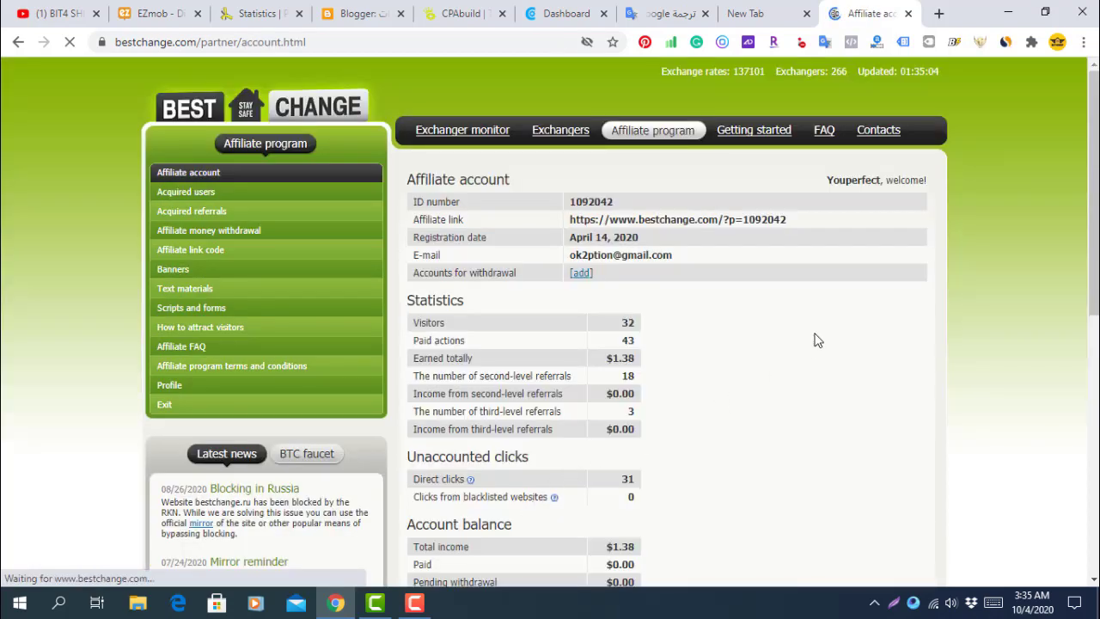
Examine the paid actions, total earnings and account balance figures in the affiliate account statistics
scroll(638, 440, down, 2)
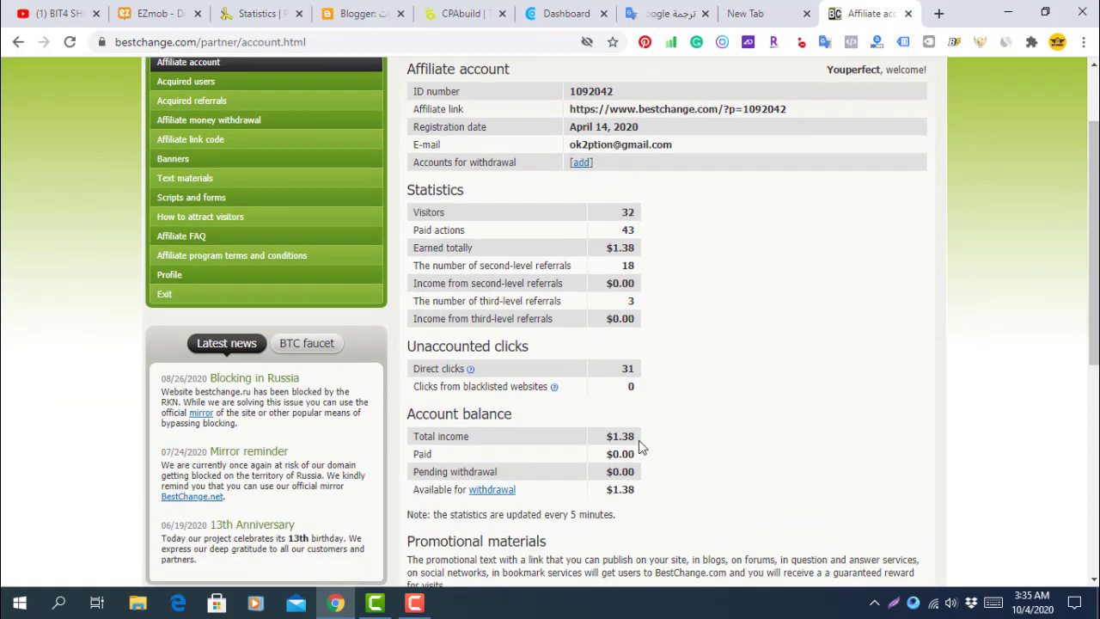
drag(613, 435, 646, 441)
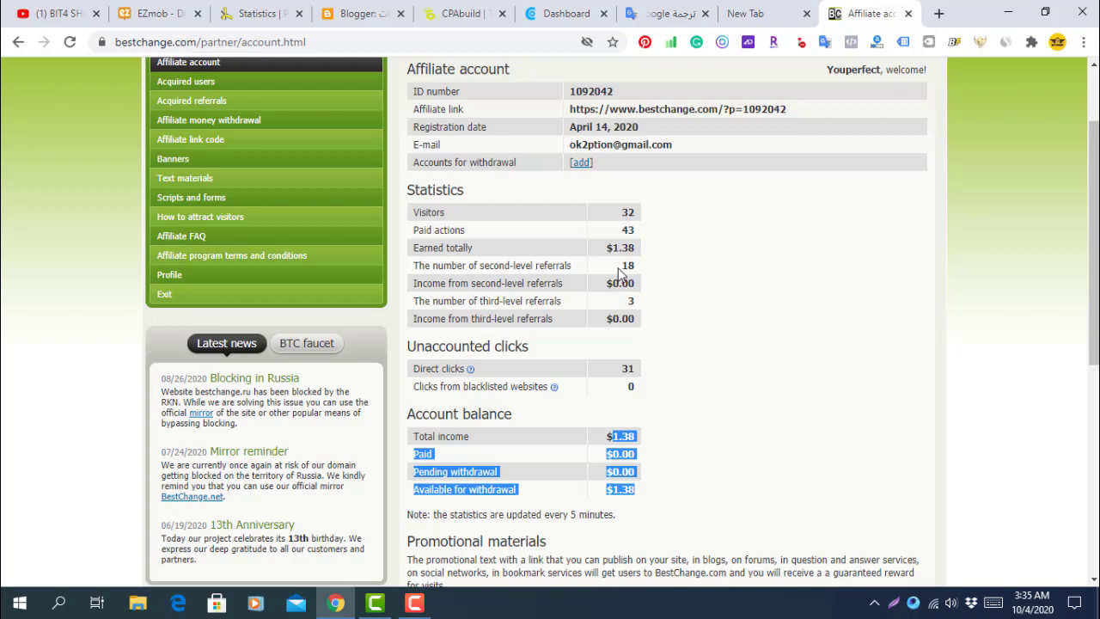
drag(618, 267, 639, 253)
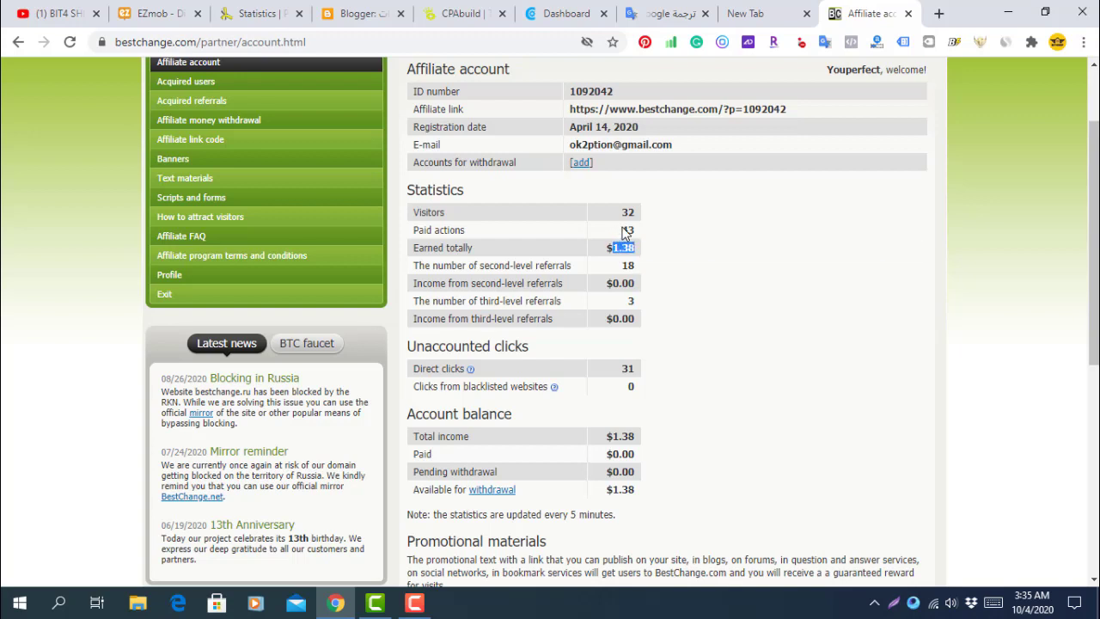
double_click(628, 229)
click(637, 241)
drag(631, 247, 637, 249)
Open the affiliate money withdrawal page, follow its link to the profile, and review the available withdrawal account types
click(502, 495)
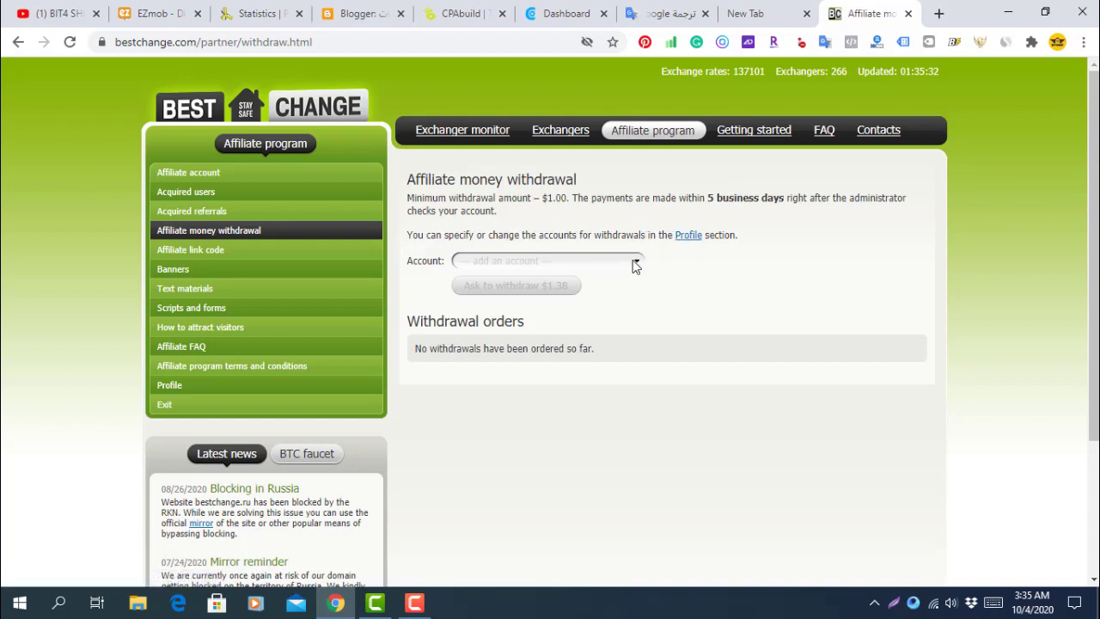
click(687, 236)
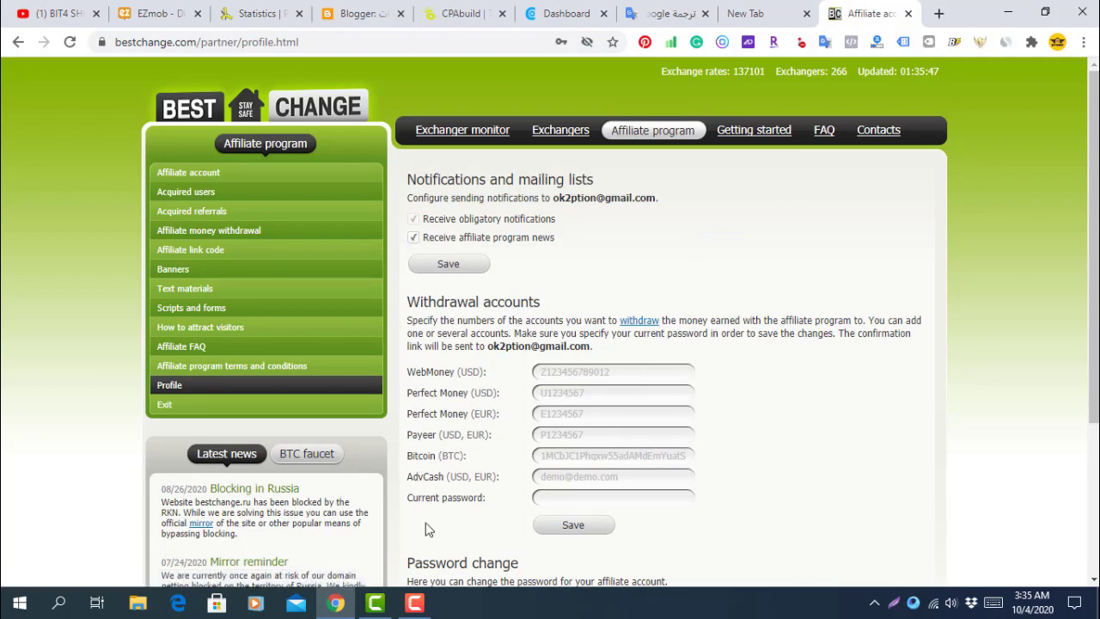
drag(1093, 335, 1092, 451)
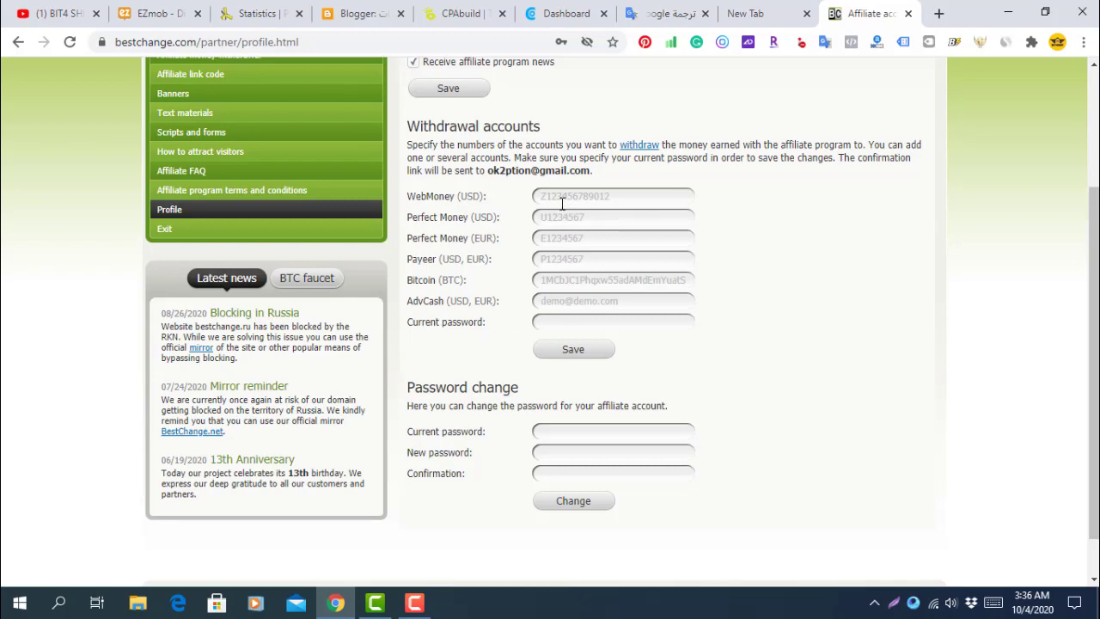
scroll(601, 194, up, 1)
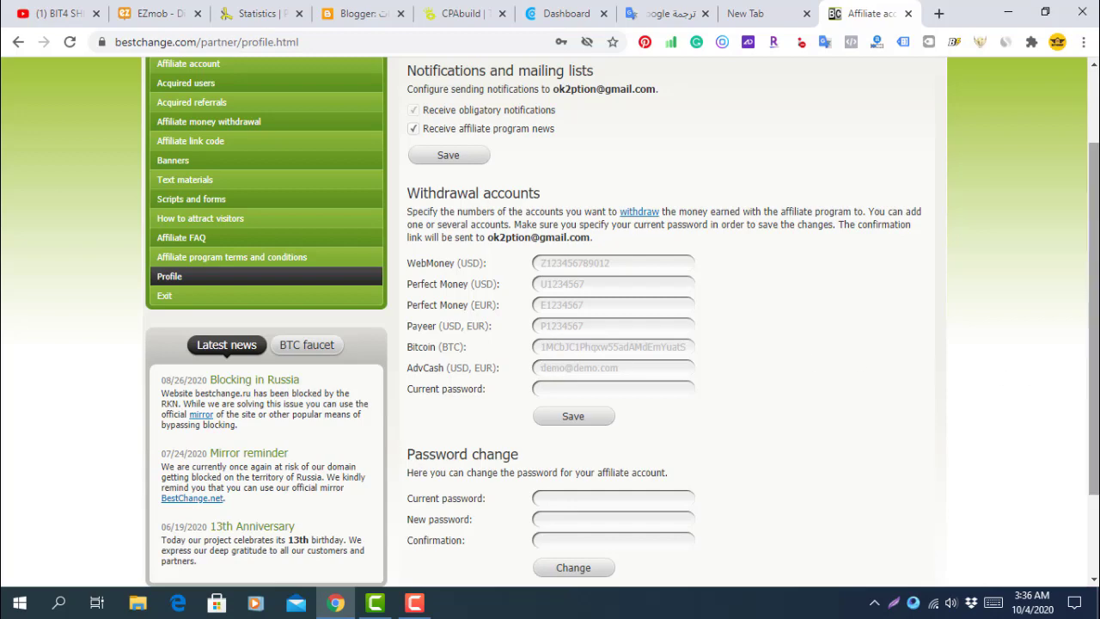
scroll(537, 215, up, 2)
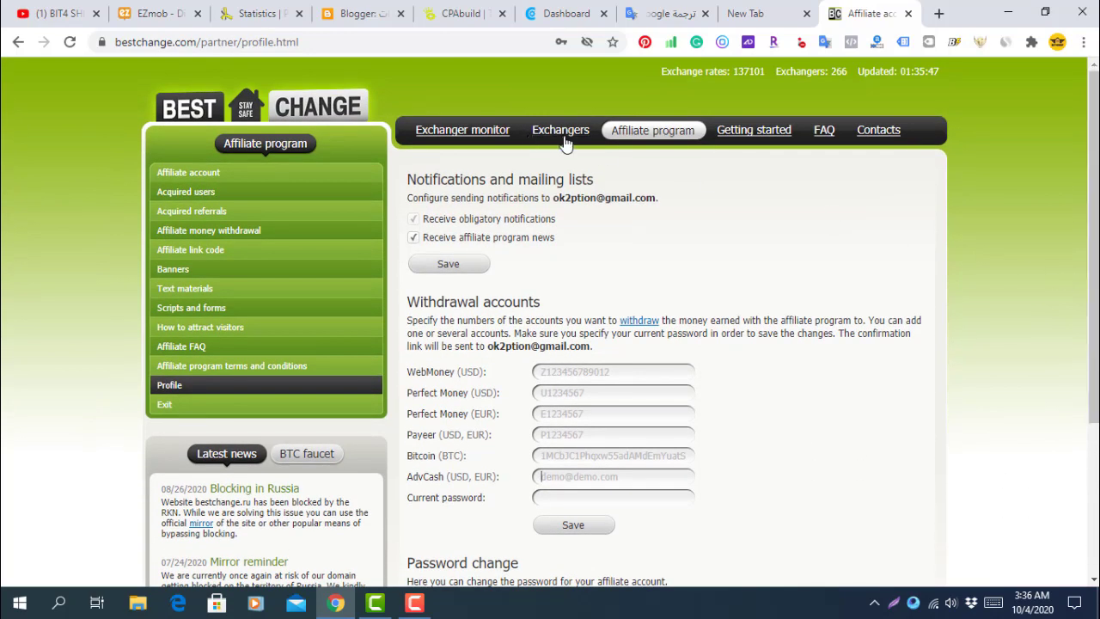
Return to the affiliate account overview and open the banners page linked below its promotional materials
click(630, 146)
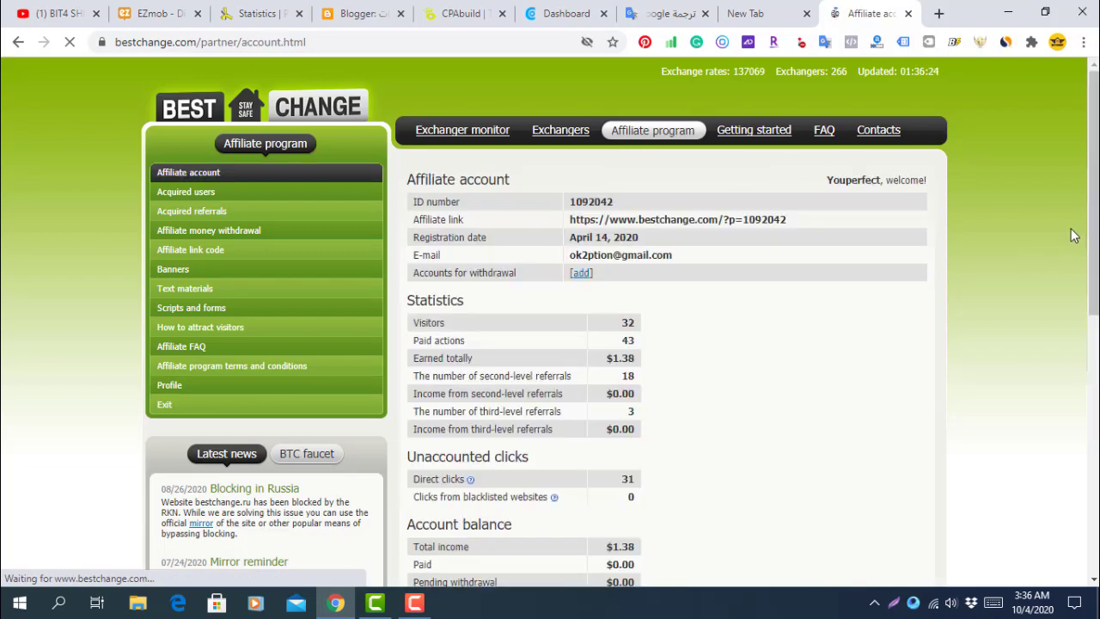
scroll(1089, 341, down, 4)
drag(1089, 341, 1087, 438)
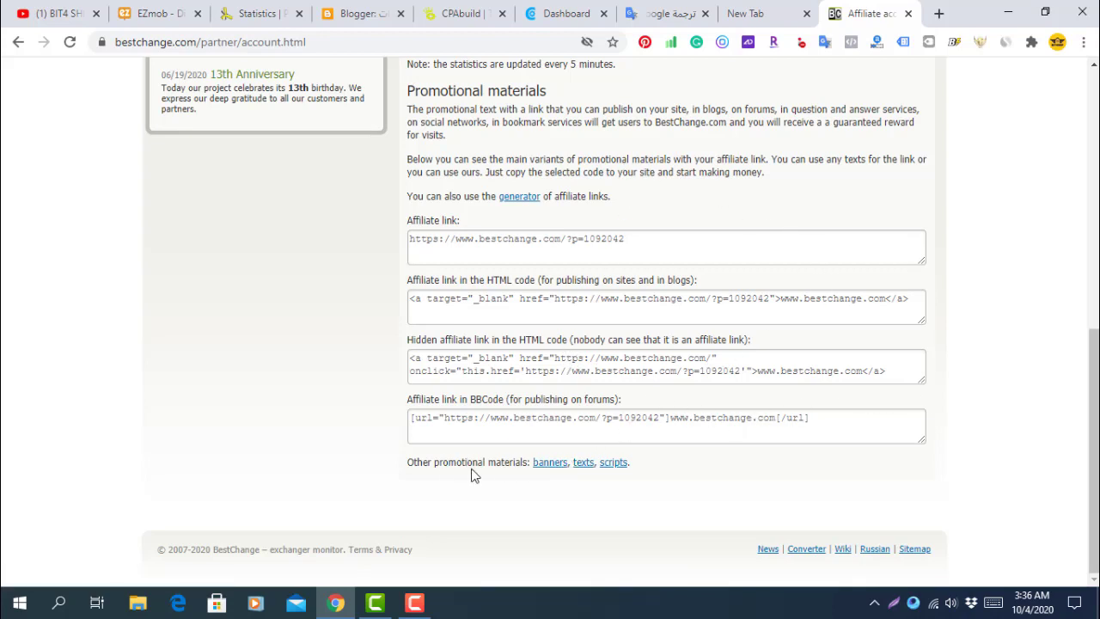
click(550, 462)
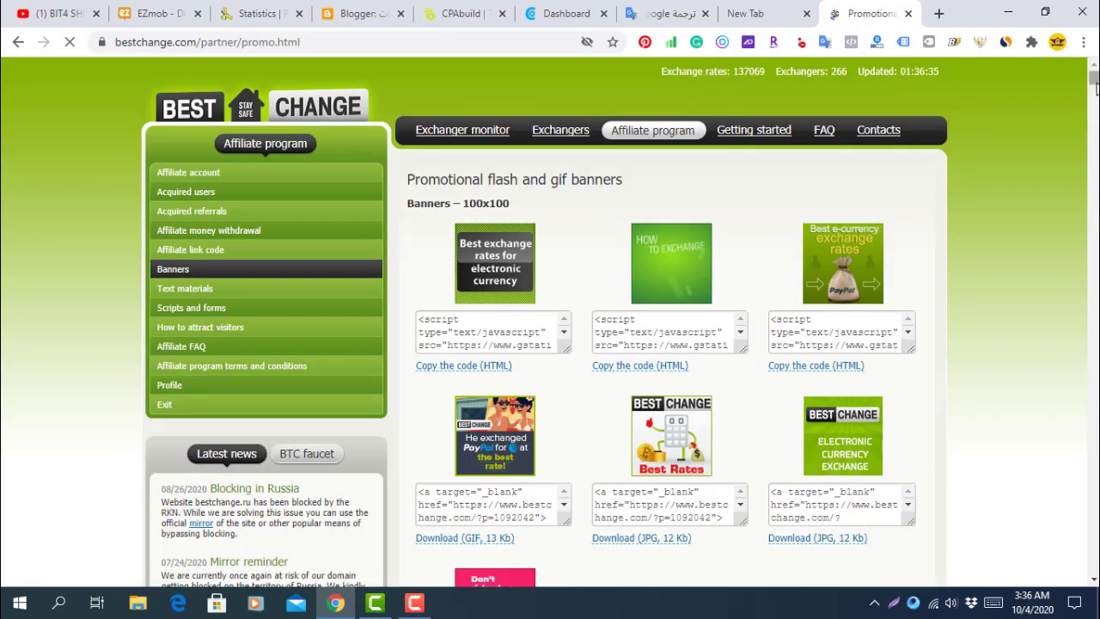
Copy the full HTML code of the first banner in the 468x60 group
drag(1095, 83, 1095, 102)
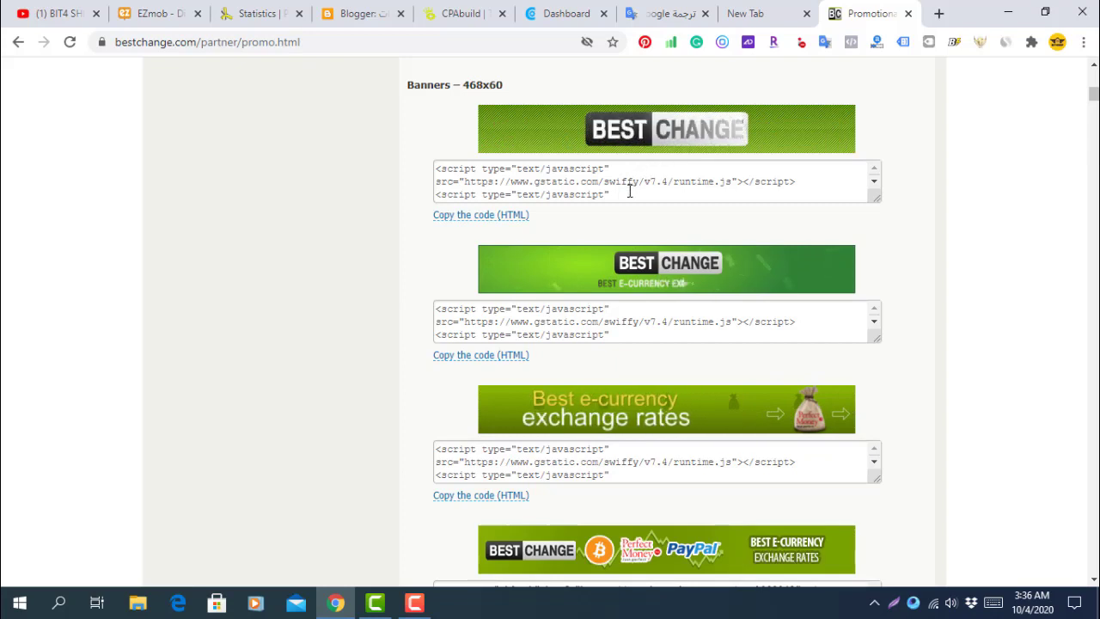
triple_click(701, 194)
key(ctrl+a)
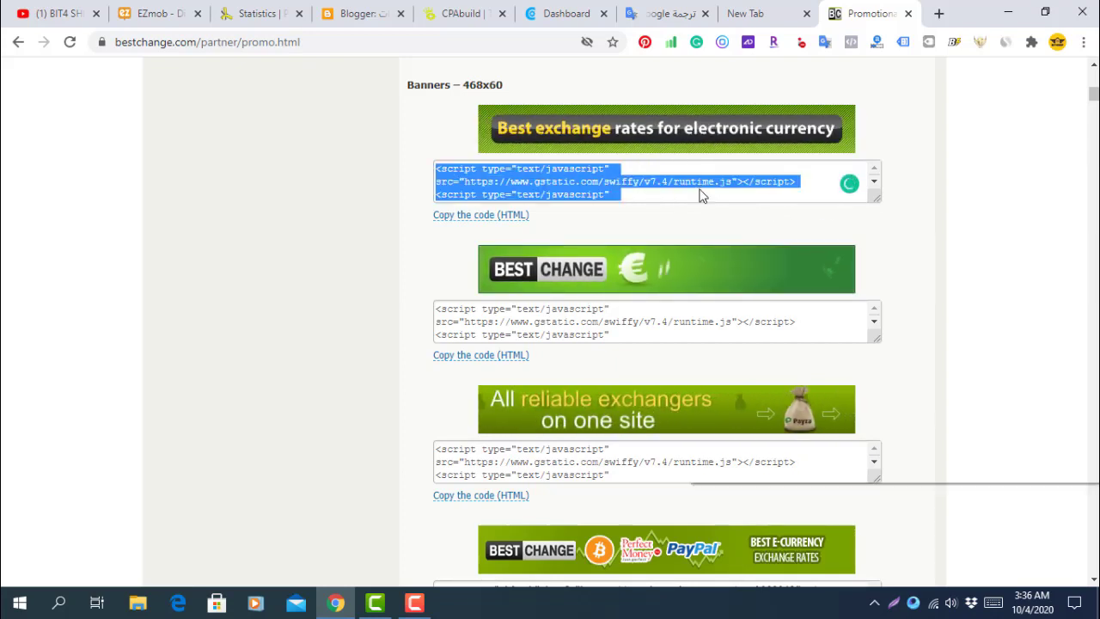
right_click(700, 192)
click(730, 250)
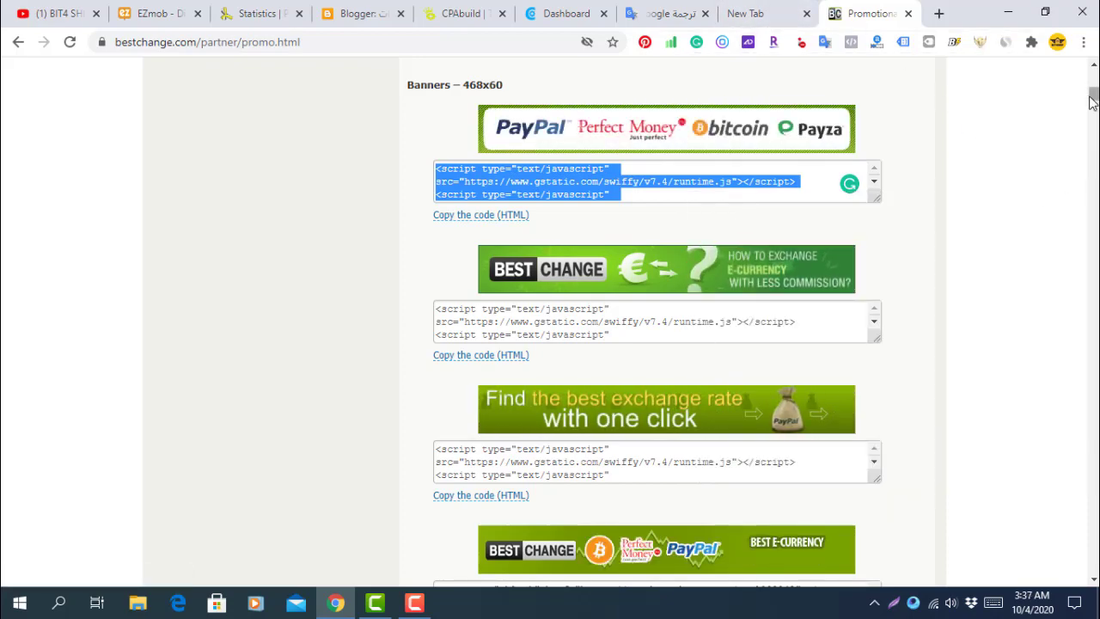
Open the exchangers list and look through the exchange rates for giving Bitcoin (BTC) and getting PayPal USD
drag(1092, 93, 1092, 67)
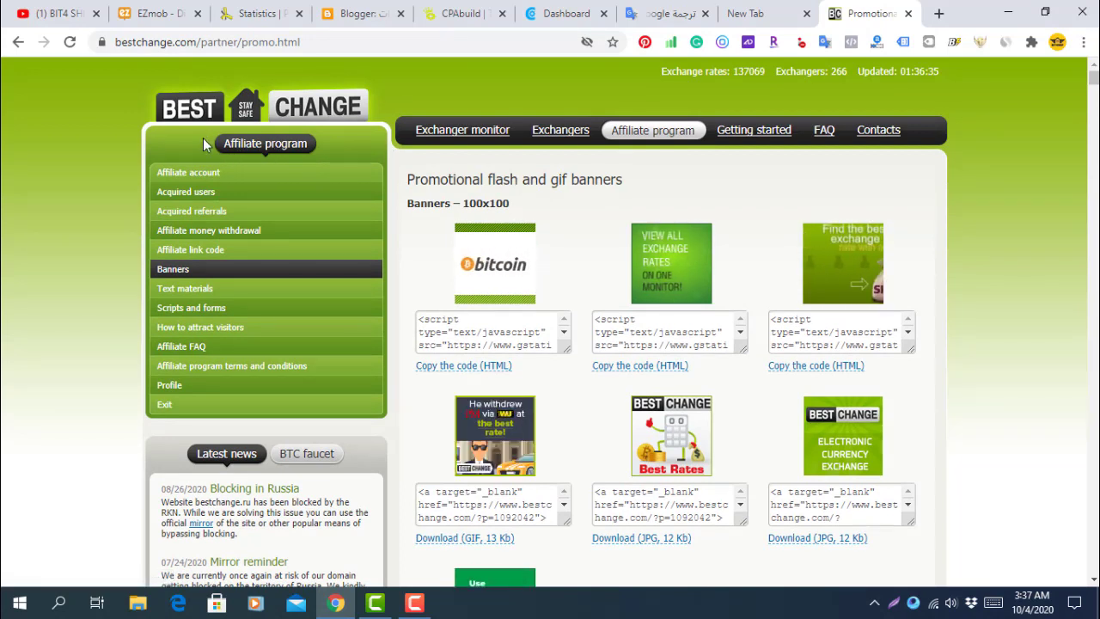
click(550, 129)
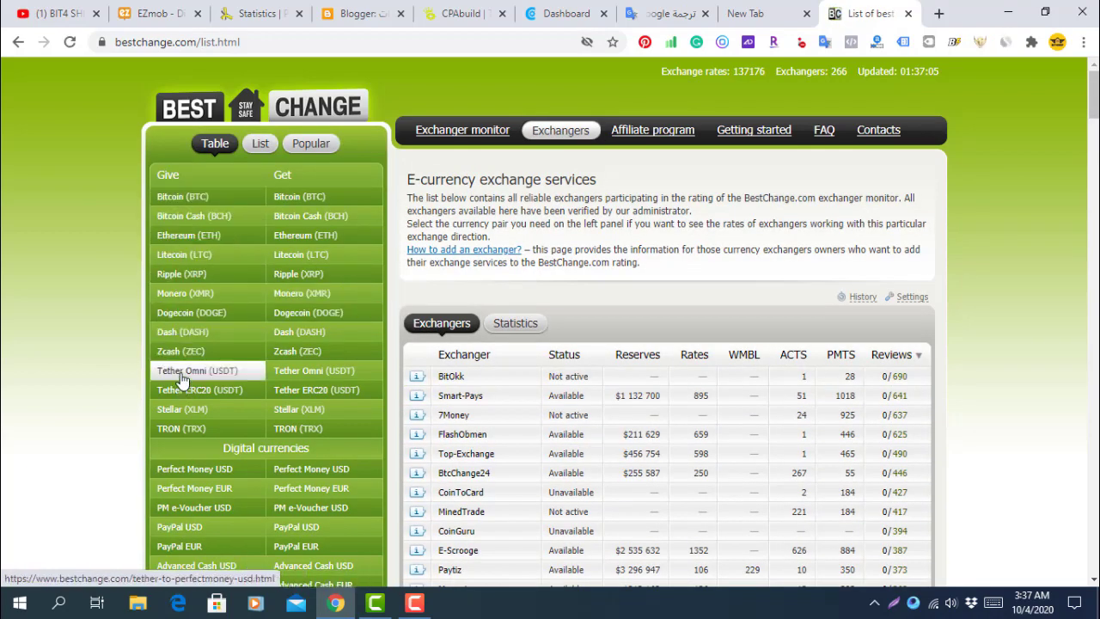
click(180, 206)
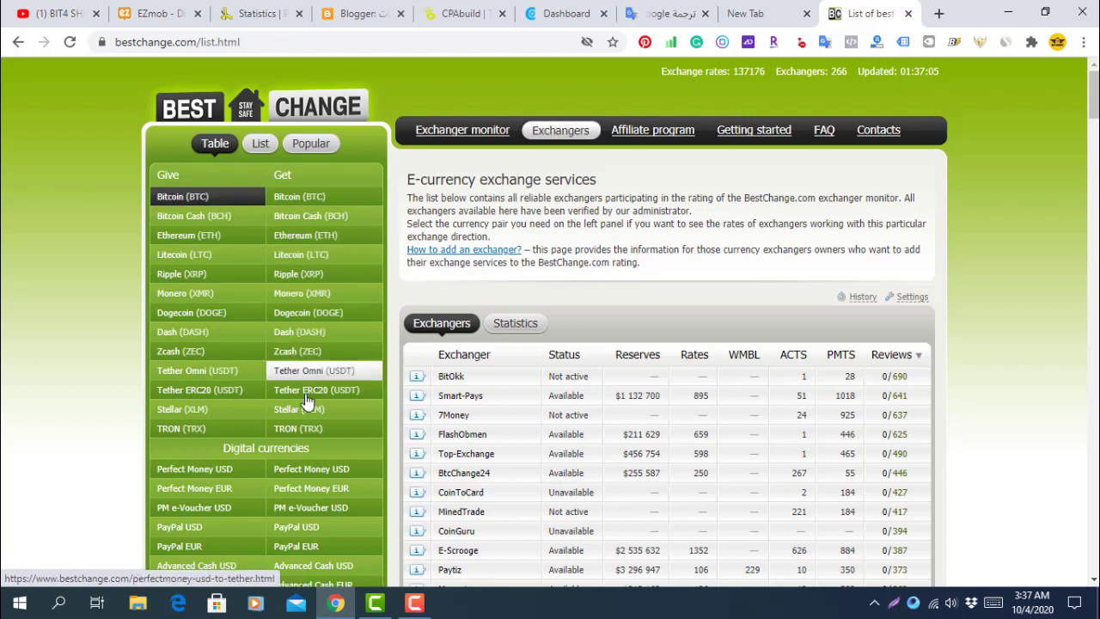
click(302, 529)
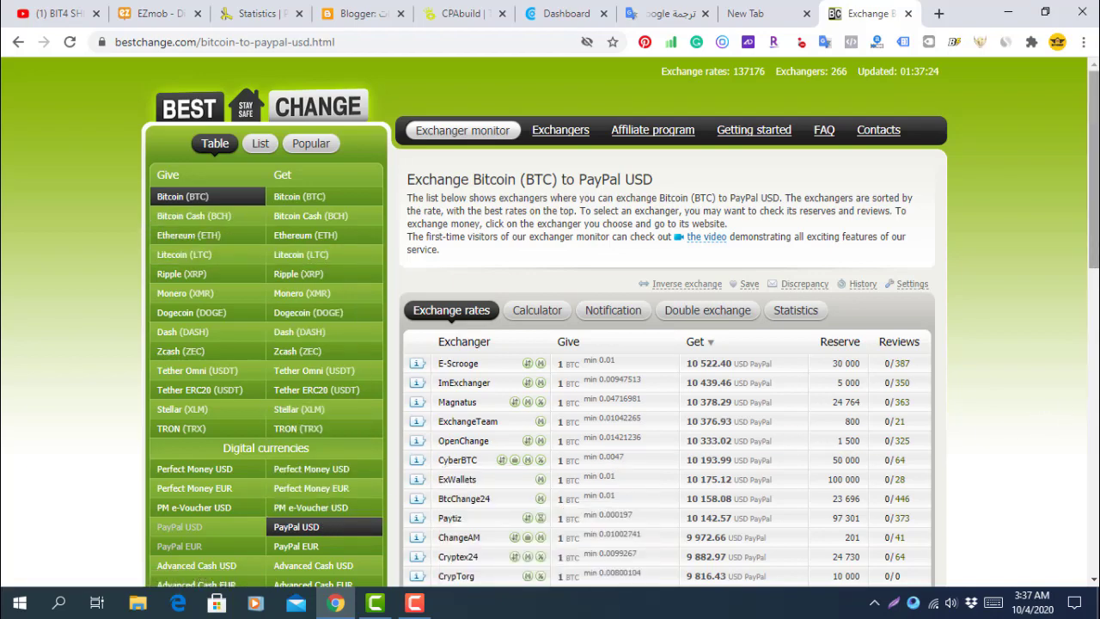
scroll(550, 322, down, 2)
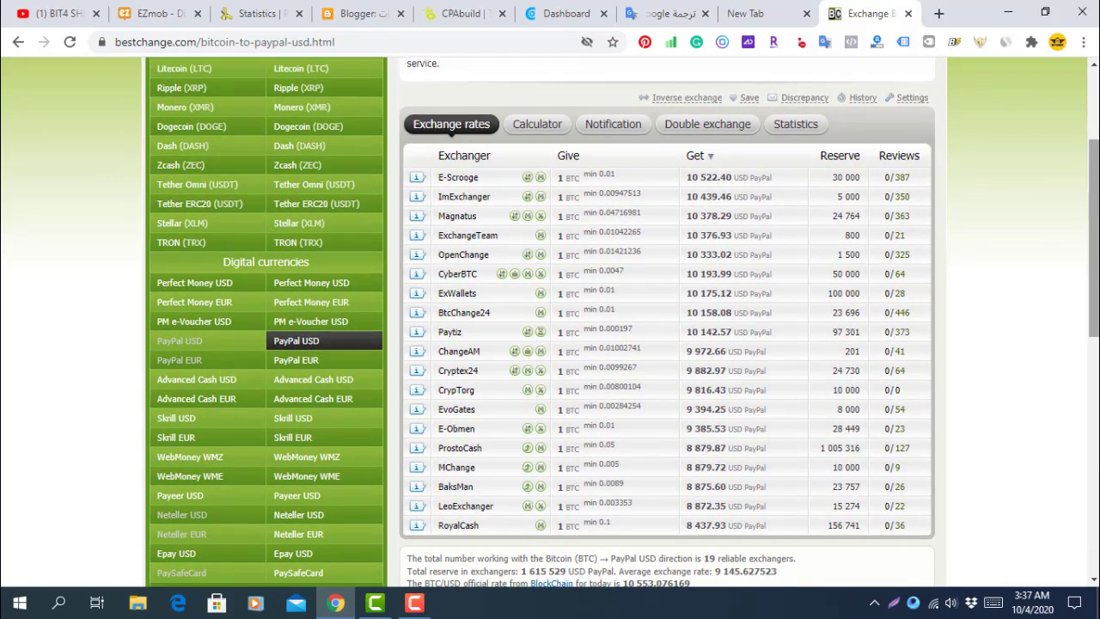